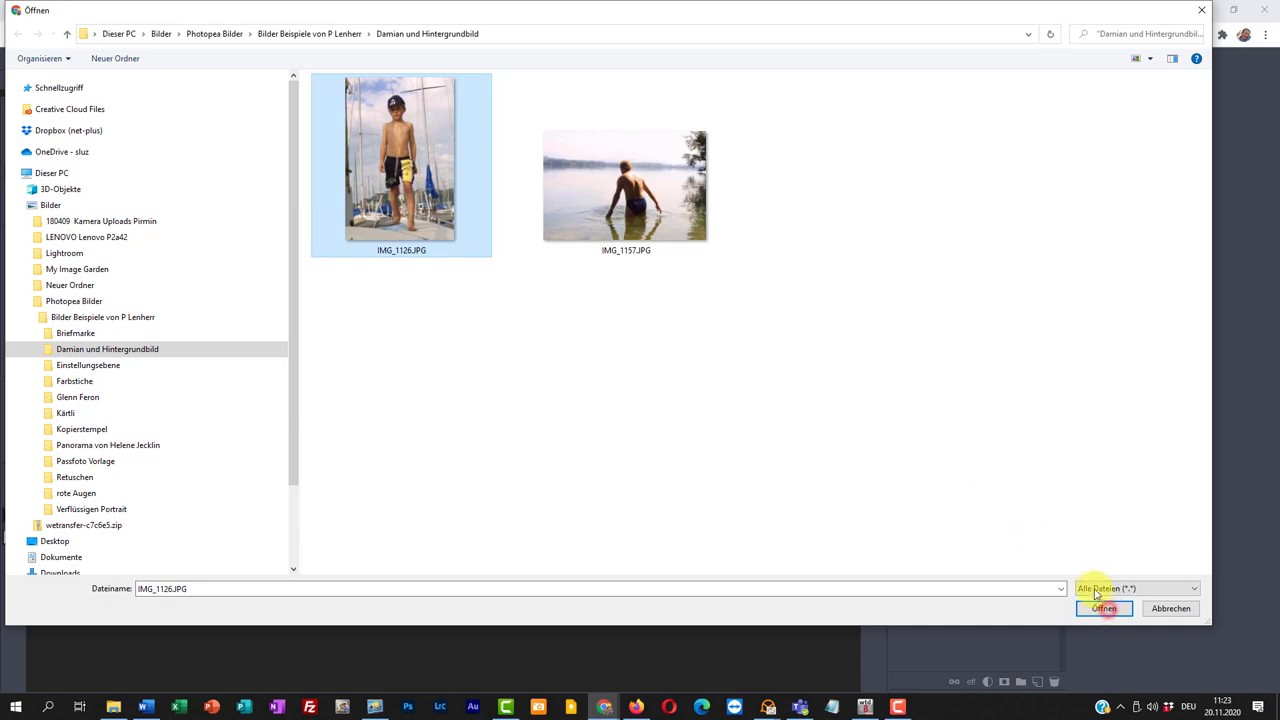
# Step: Open the photo IMG_1126.JPG from the Damian und Hintergrundbild folder
pyautogui.click(1104, 608)
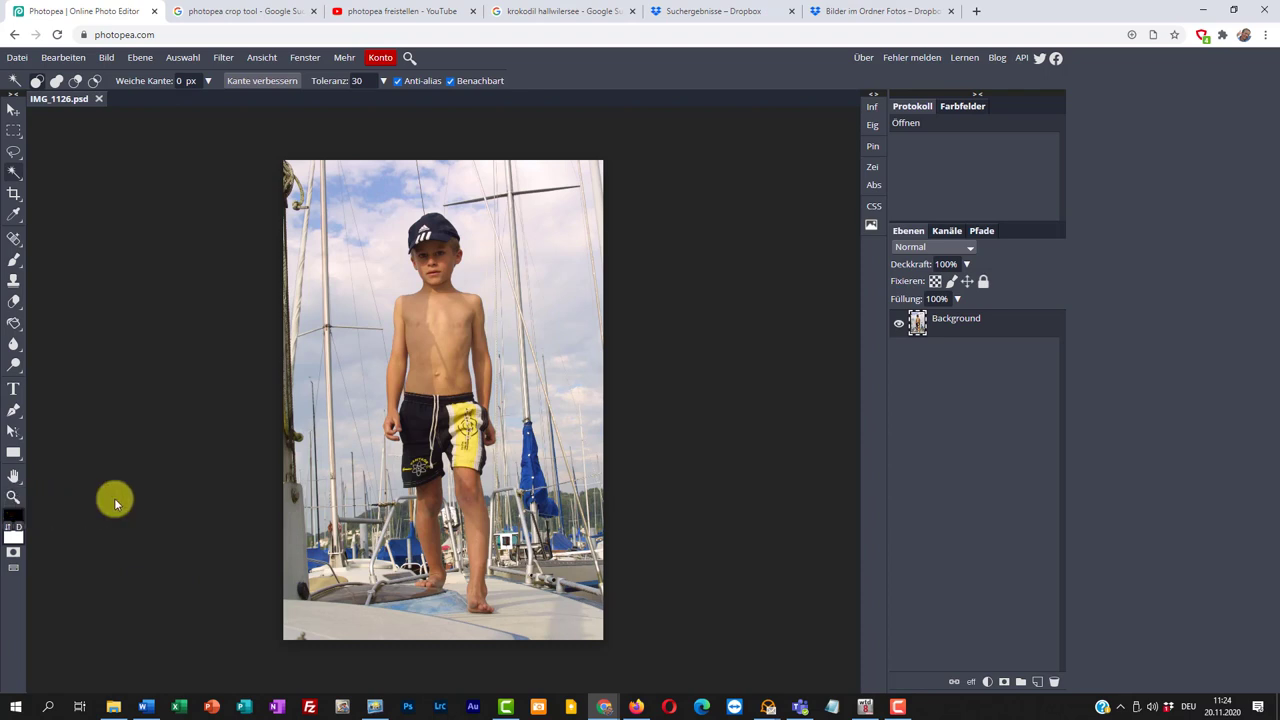
# Step: Examine the photo at different magnifications, from the whole image to the boy's head and upper body
pyautogui.press('alt')
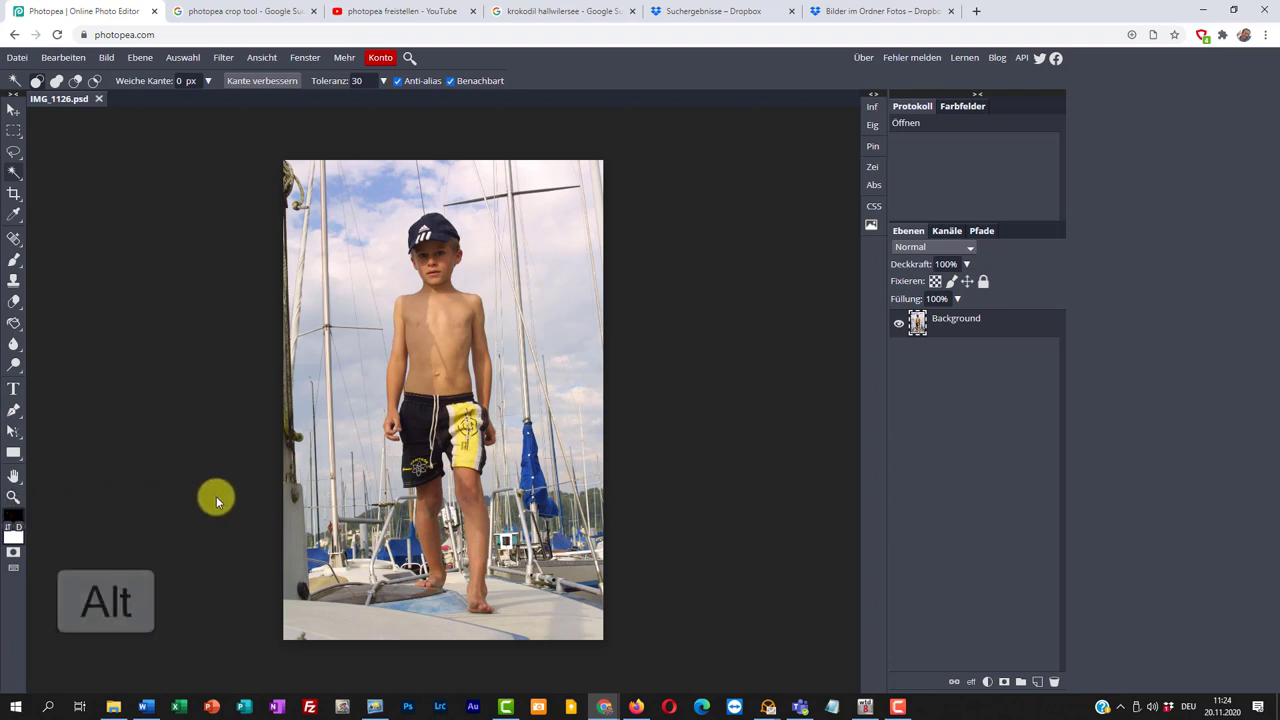
pyautogui.scroll(-2, 216, 496)
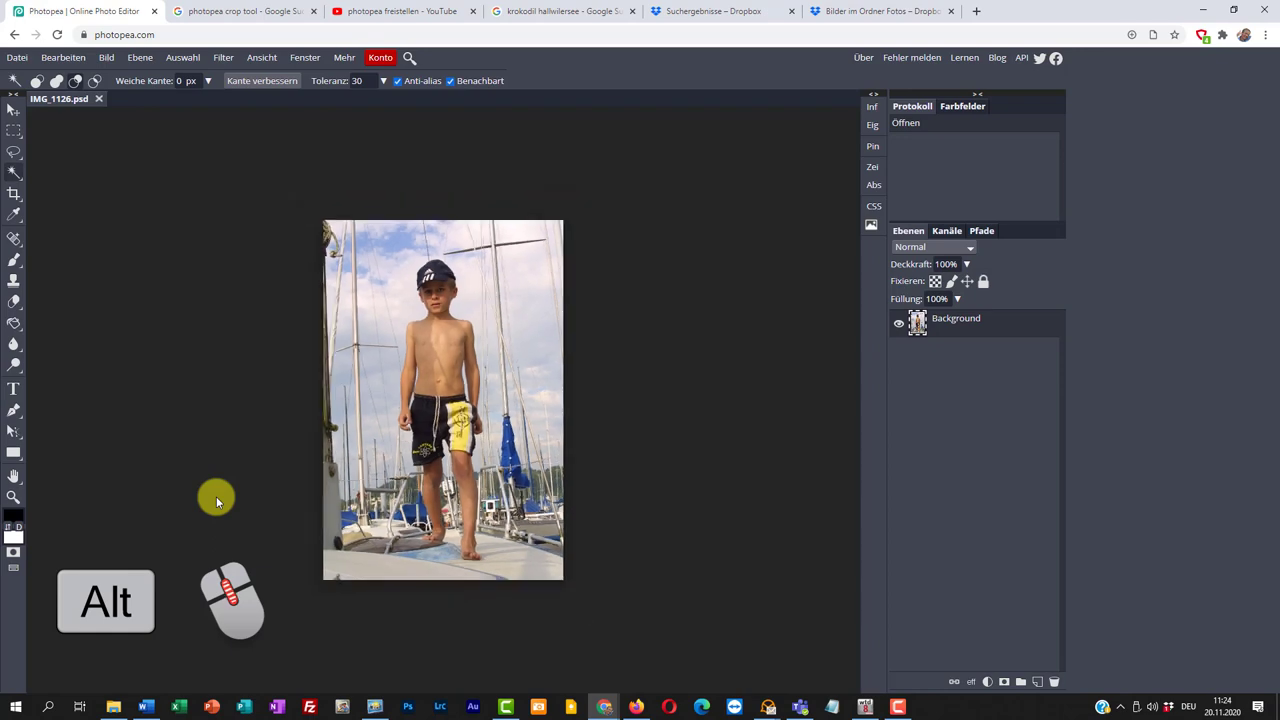
pyautogui.scroll(4, 216, 496)
pyautogui.scroll(3, 216, 496)
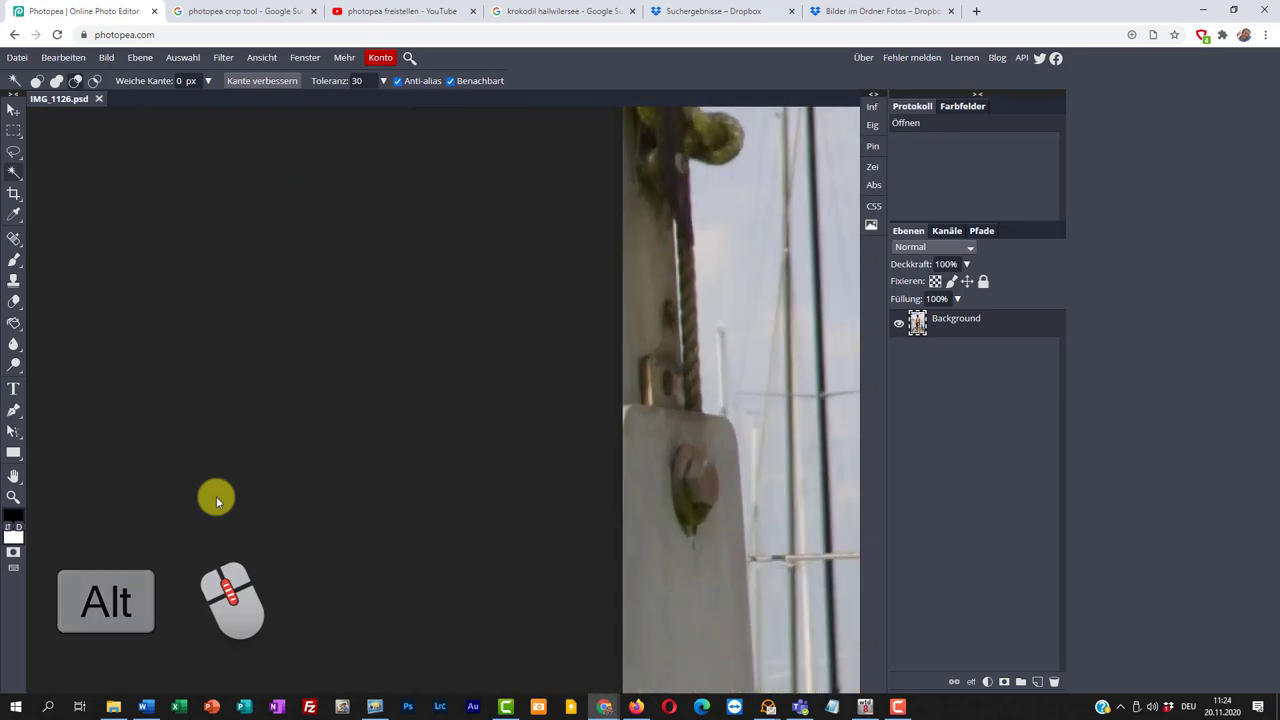
pyautogui.scroll(-2, 216, 496)
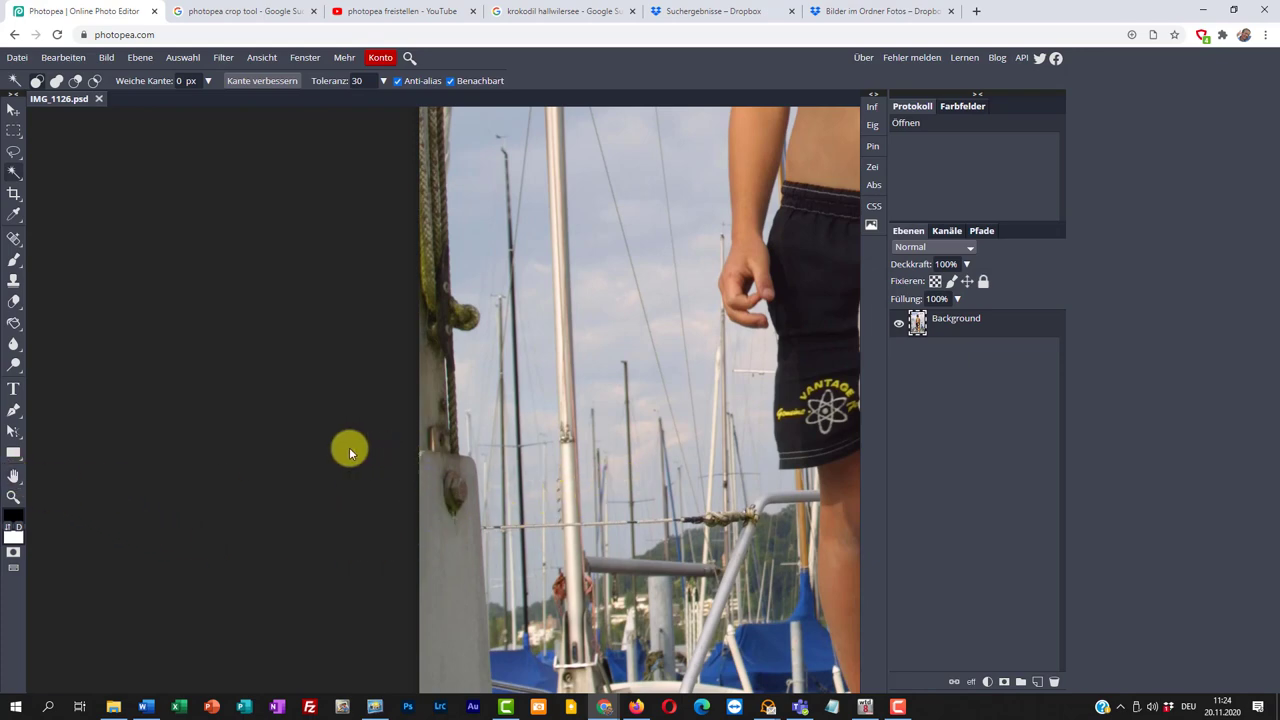
pyautogui.press('space')
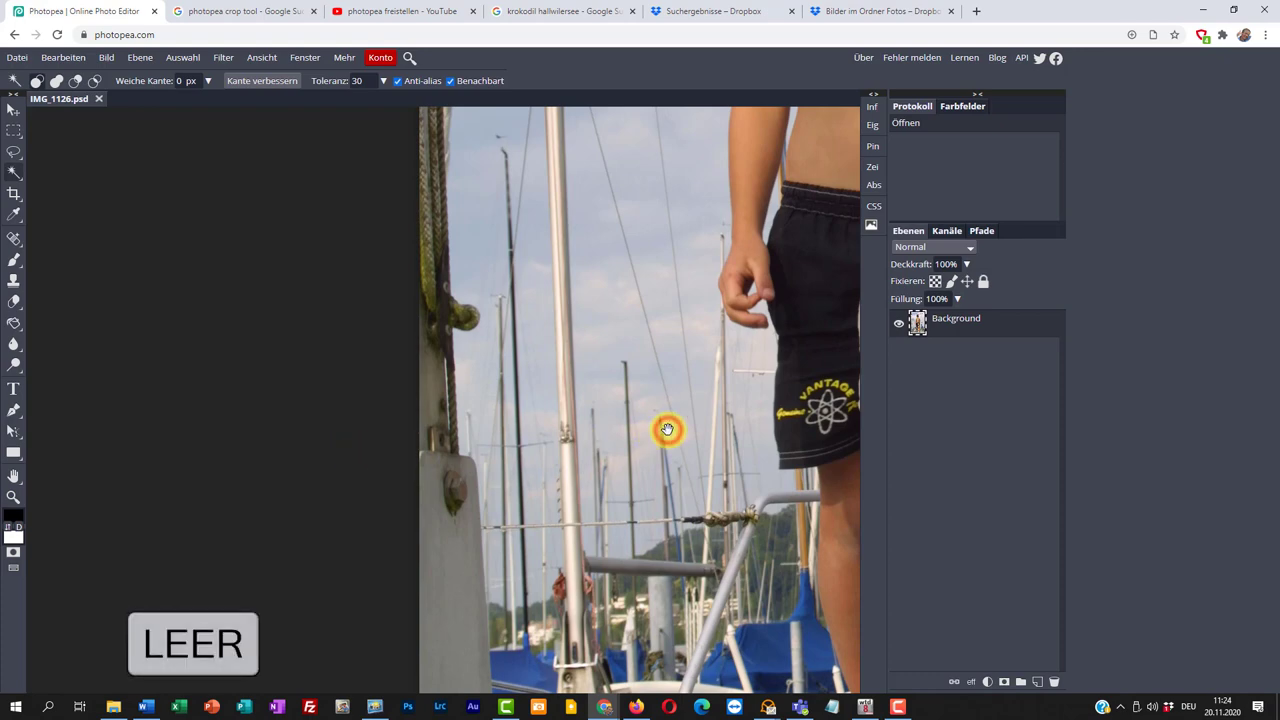
pyautogui.moveTo(667, 429); pyautogui.dragTo(389, 548)
pyautogui.moveTo(703, 294); pyautogui.dragTo(603, 705)
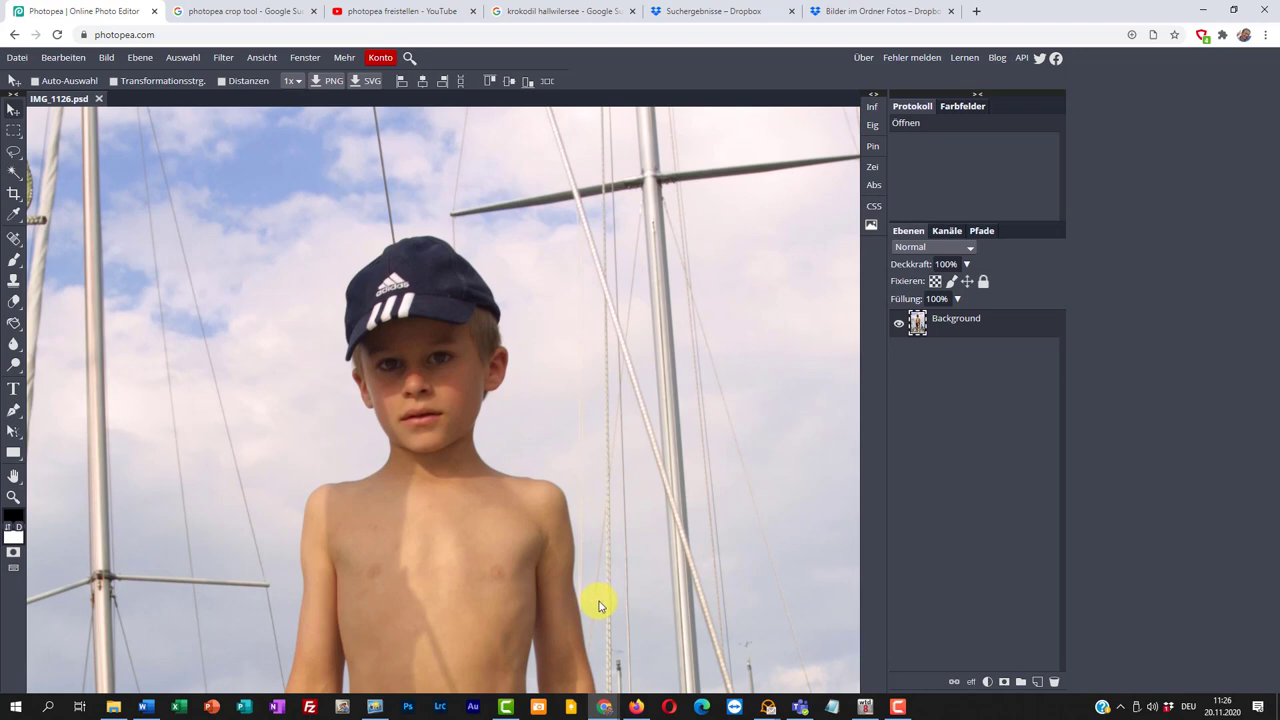
# Step: Choose the regular Eraser tool and give its brush a soft edge and a slightly smaller size
pyautogui.rightClick(20, 306)
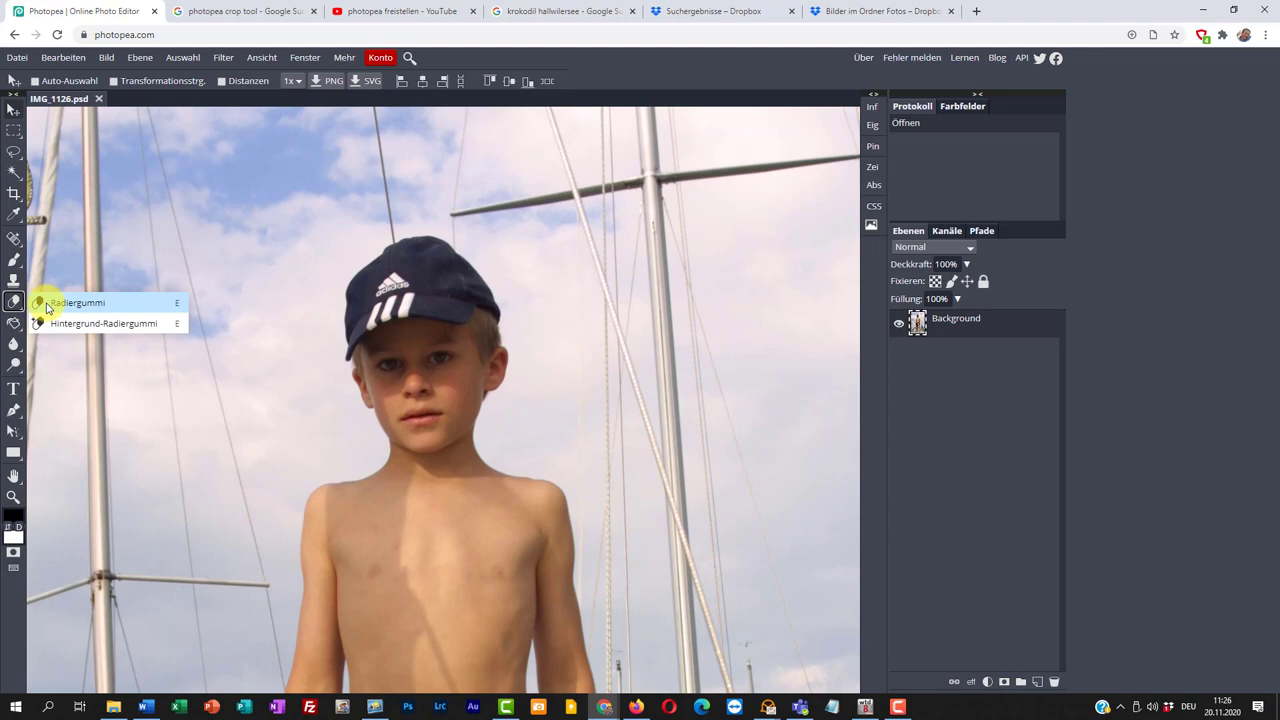
pyautogui.click(77, 302)
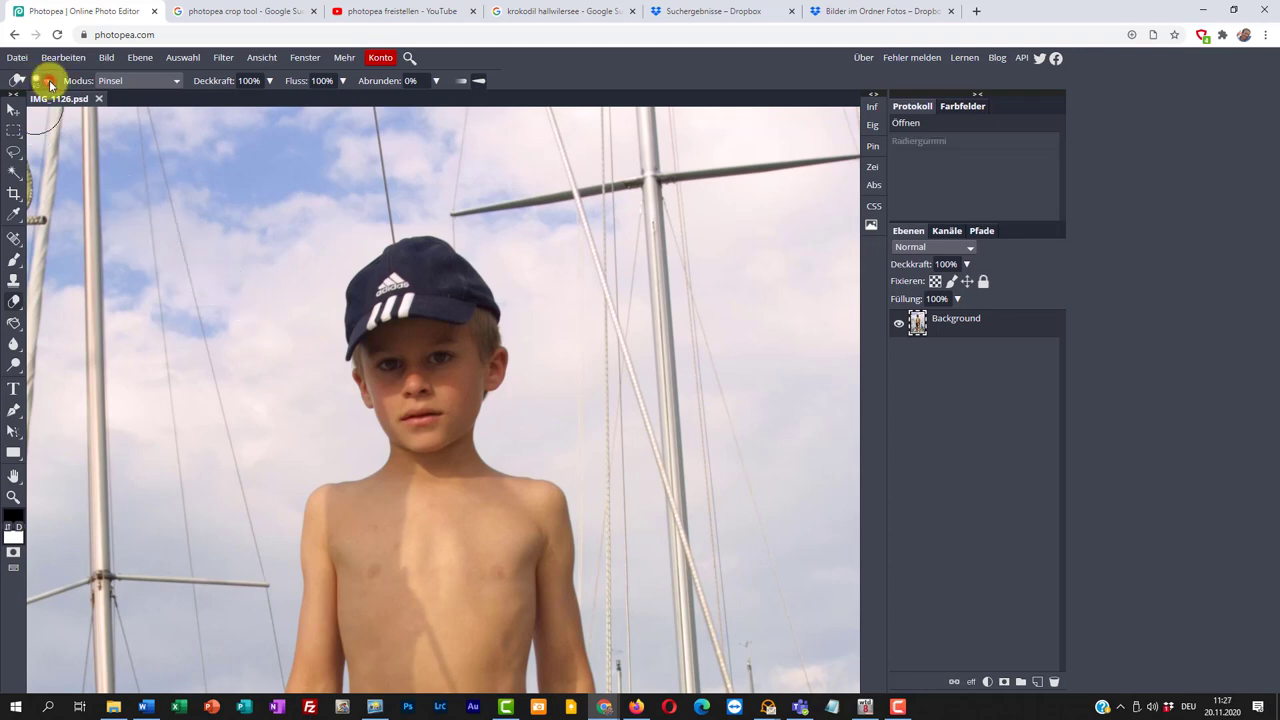
pyautogui.click(46, 81)
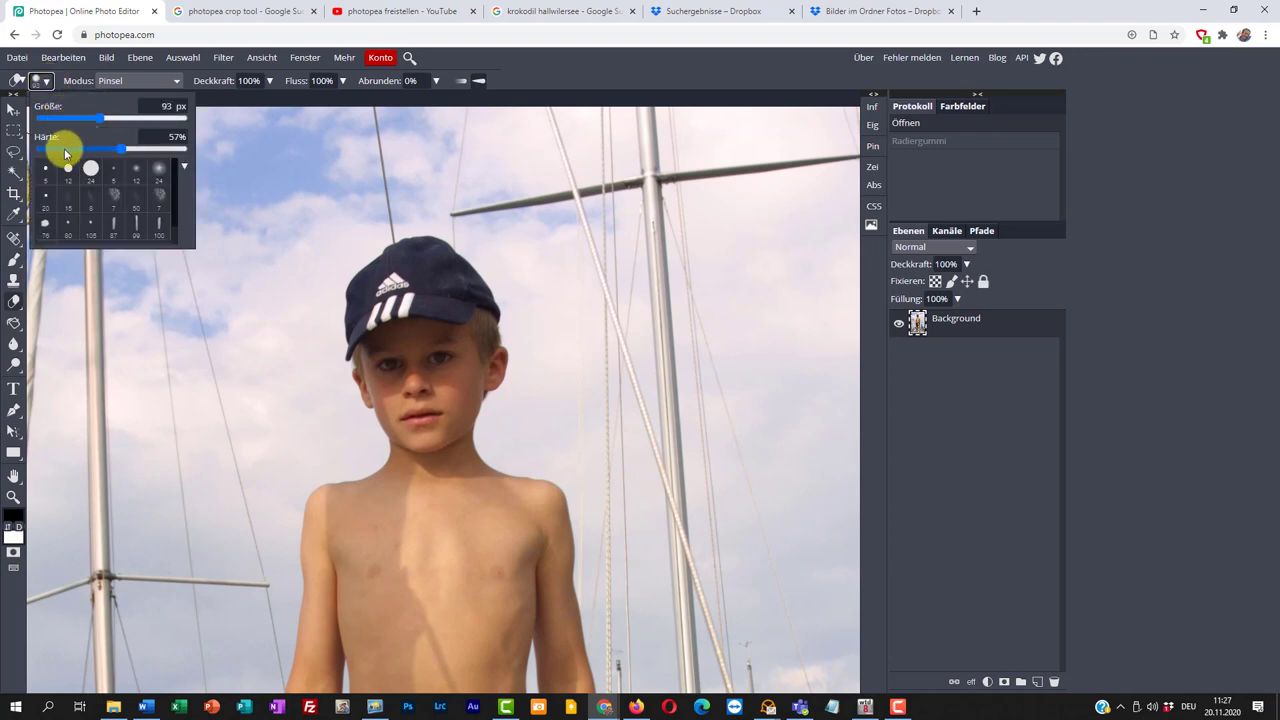
pyautogui.moveTo(75, 152)
pyautogui.mouseDown()
pyautogui.moveTo(131, 150)
pyautogui.moveTo(177, 129)
pyautogui.mouseUp()
pyautogui.click(530, 78)
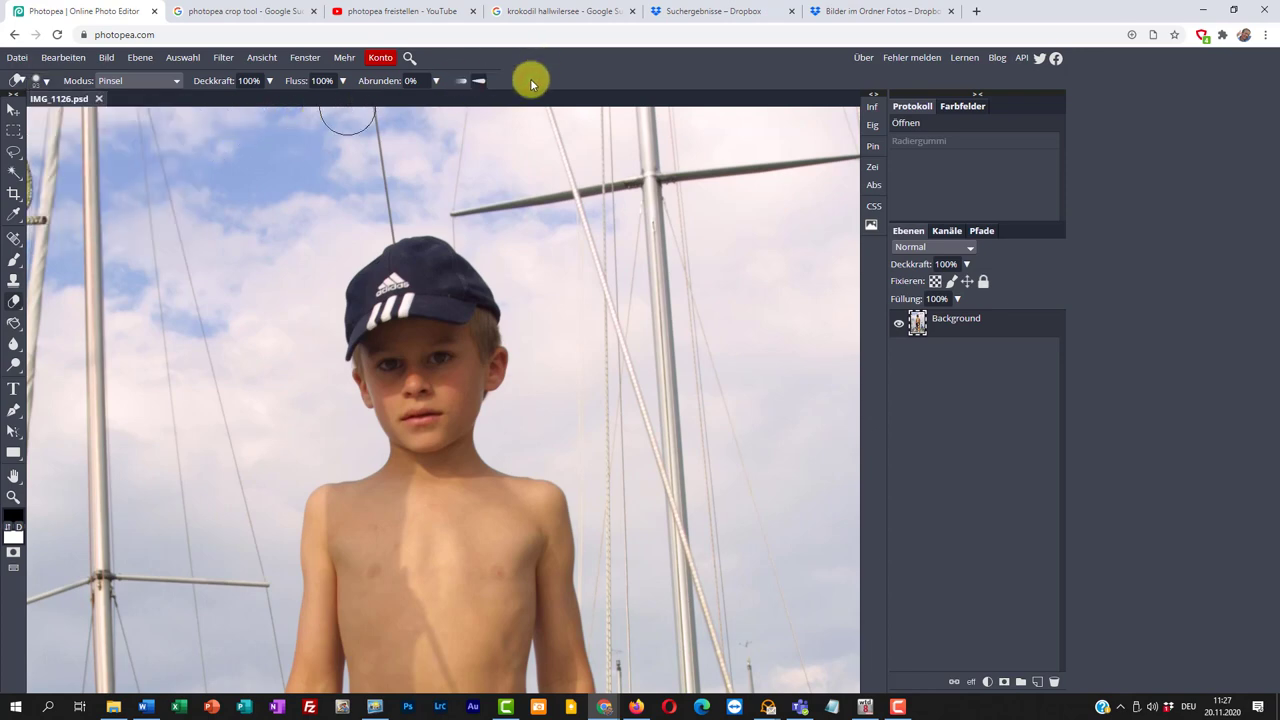
pyautogui.press('alt')
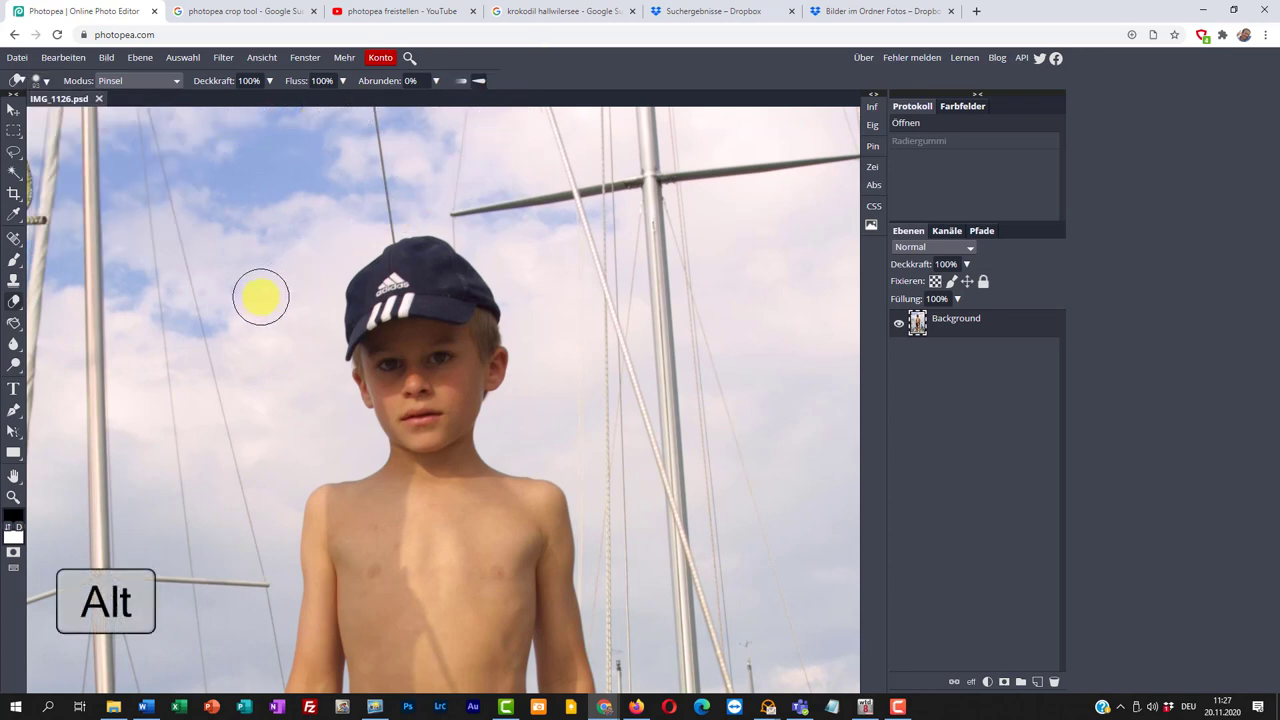
pyautogui.keyDown('alt'); pyautogui.click(261, 296); pyautogui.keyUp('alt')
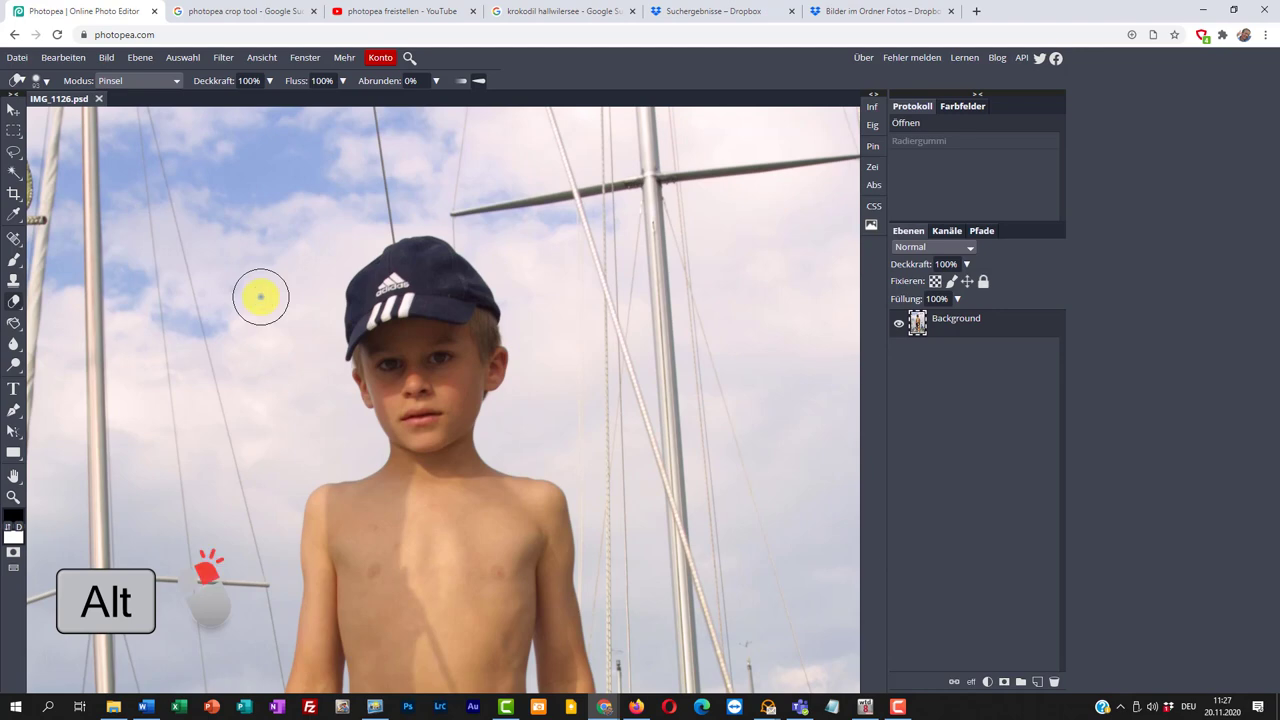
pyautogui.keyDown('alt'); pyautogui.rightClick(261, 296); pyautogui.keyUp('alt')
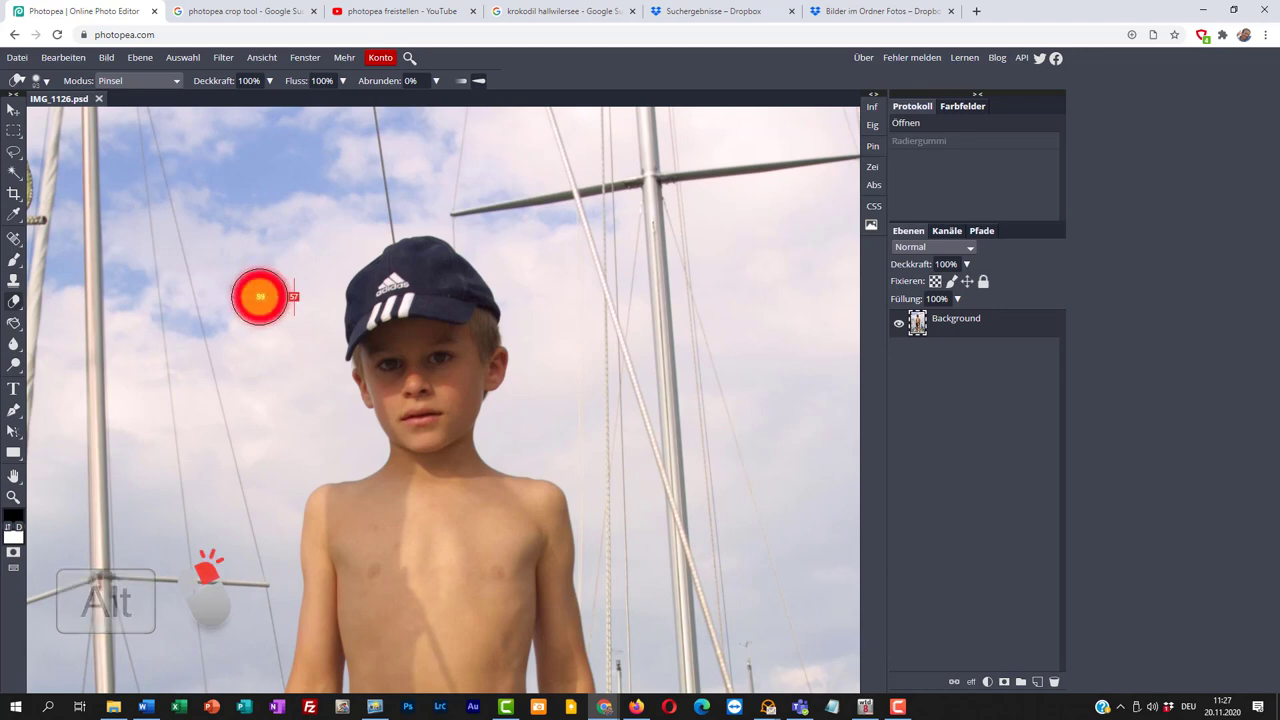
pyautogui.moveTo(261, 296)
pyautogui.mouseDown()
pyautogui.moveTo(240, 297)
pyautogui.moveTo(287, 296)
pyautogui.moveTo(283, 148)
pyautogui.moveTo(256, 438)
pyautogui.moveTo(258, 282)
pyautogui.moveTo(213, 290)
pyautogui.mouseUp()
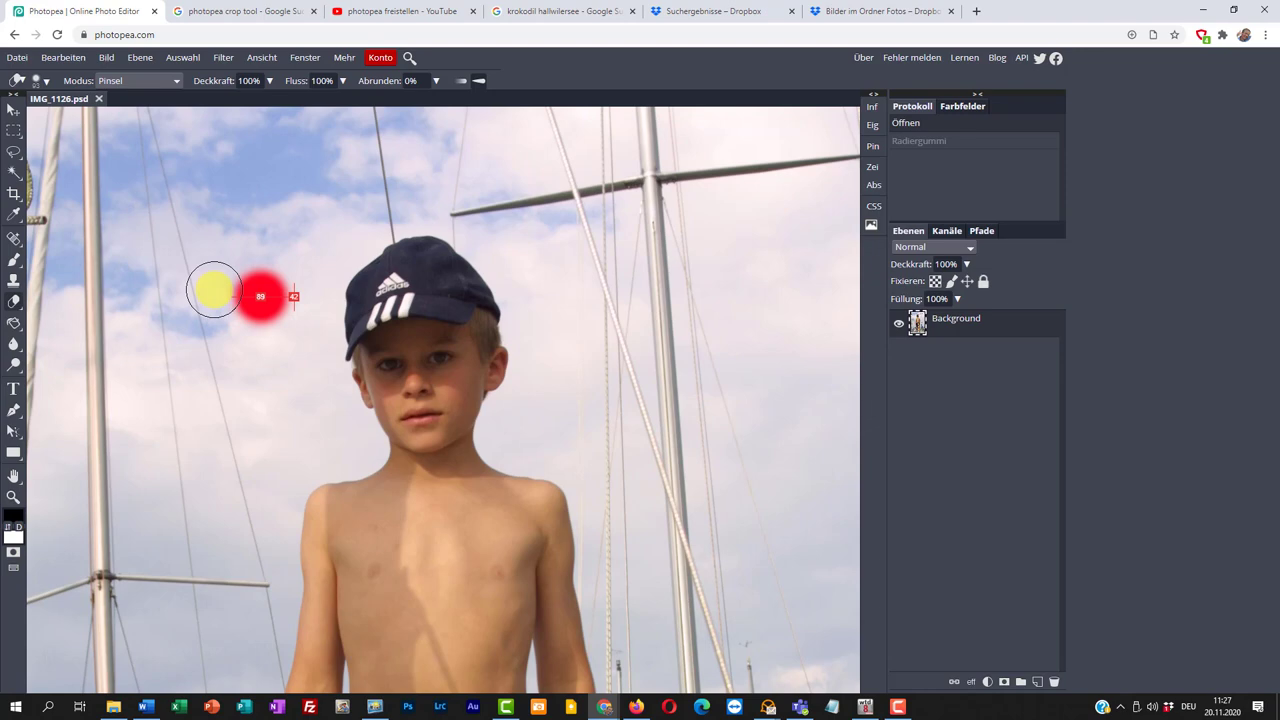
# Step: Try erasing the sky beside the boy's cap and shoulder by hand, and revert the photo to its opened state
pyautogui.moveTo(213, 290)
pyautogui.mouseDown()
pyautogui.moveTo(257, 261)
pyautogui.moveTo(237, 309)
pyautogui.moveTo(209, 270)
pyautogui.moveTo(209, 380)
pyautogui.moveTo(240, 297)
pyautogui.moveTo(214, 414)
pyautogui.moveTo(275, 407)
pyautogui.moveTo(274, 323)
pyautogui.moveTo(297, 240)
pyautogui.moveTo(220, 229)
pyautogui.moveTo(160, 415)
pyautogui.mouseUp()
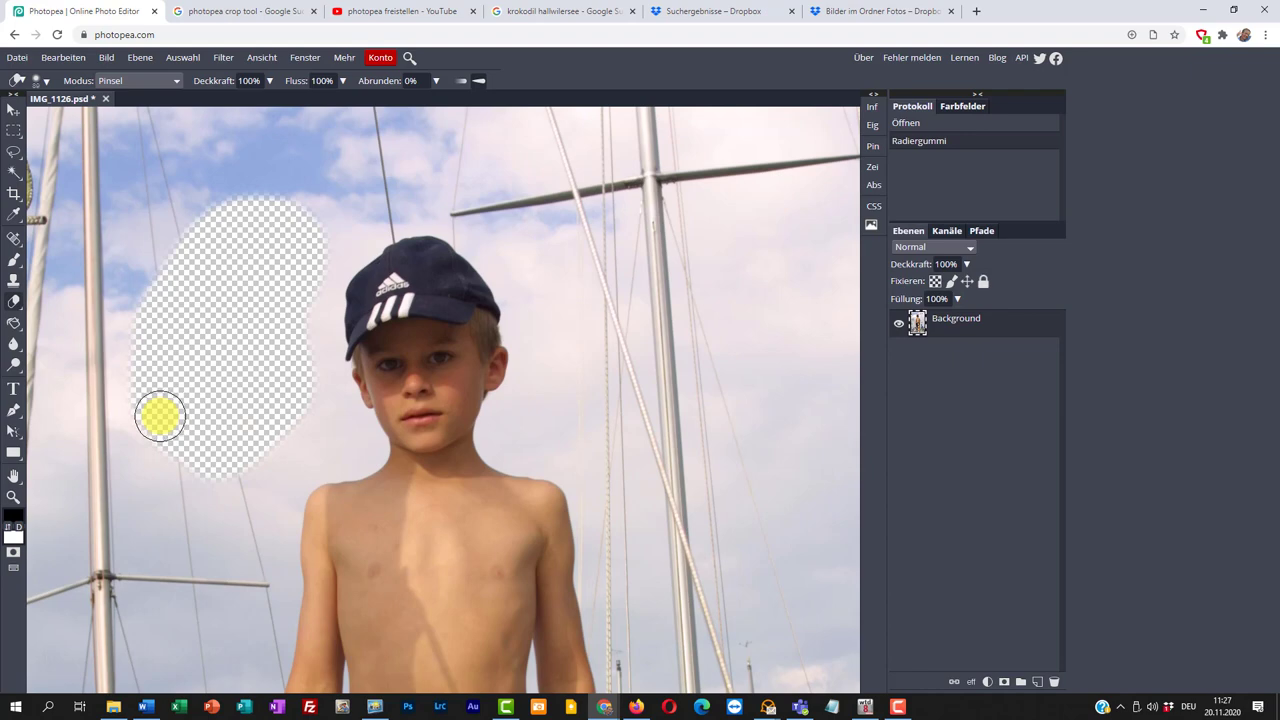
pyautogui.moveTo(160, 415)
pyautogui.mouseDown()
pyautogui.moveTo(281, 458)
pyautogui.moveTo(269, 456)
pyautogui.moveTo(280, 504)
pyautogui.moveTo(293, 507)
pyautogui.moveTo(305, 484)
pyautogui.moveTo(361, 453)
pyautogui.moveTo(312, 470)
pyautogui.moveTo(284, 516)
pyautogui.moveTo(285, 582)
pyautogui.moveTo(281, 548)
pyautogui.moveTo(350, 450)
pyautogui.moveTo(320, 291)
pyautogui.mouseUp()
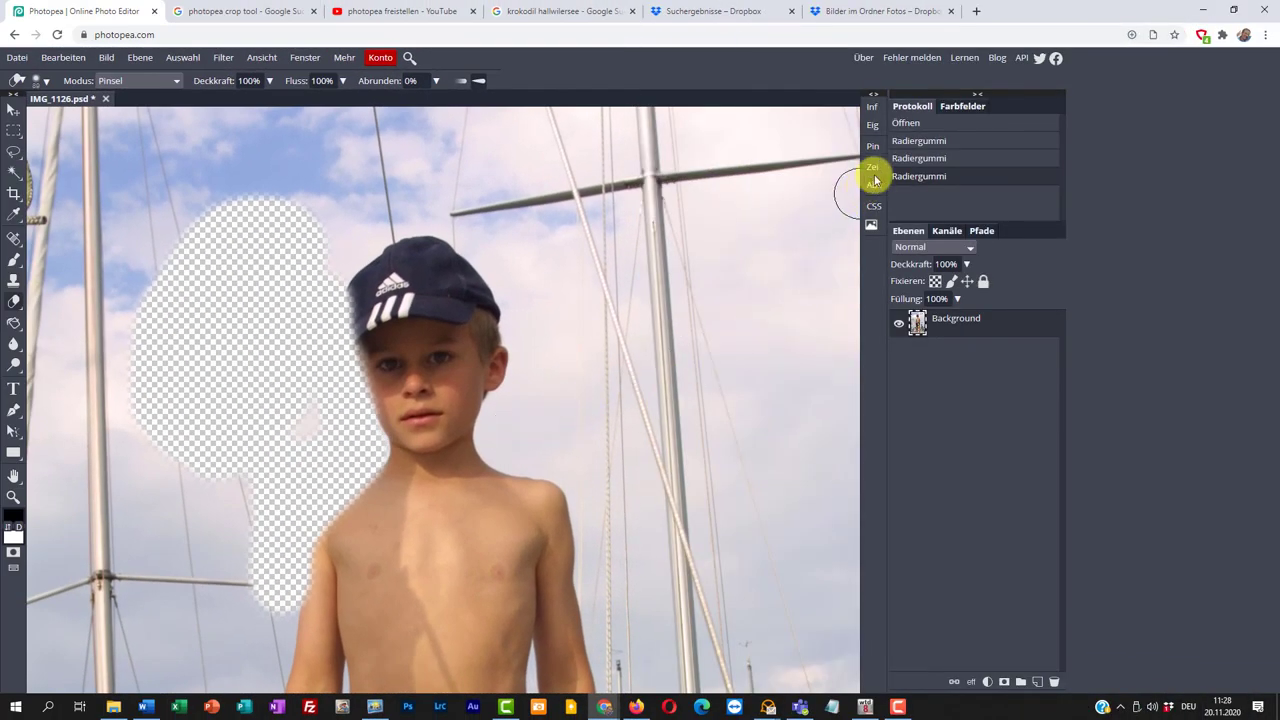
pyautogui.click(913, 124)
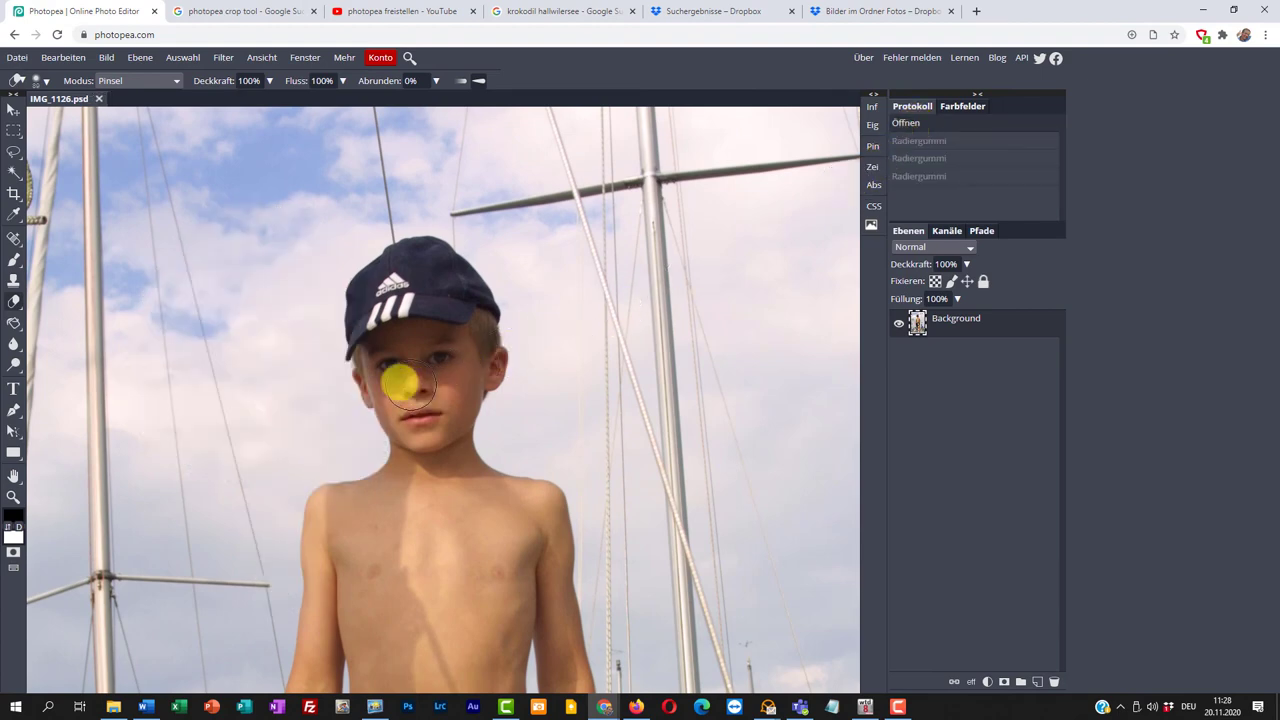
# Step: Select the boy's body and his cap with the Quick Selection tool
pyautogui.rightClick(13, 172)
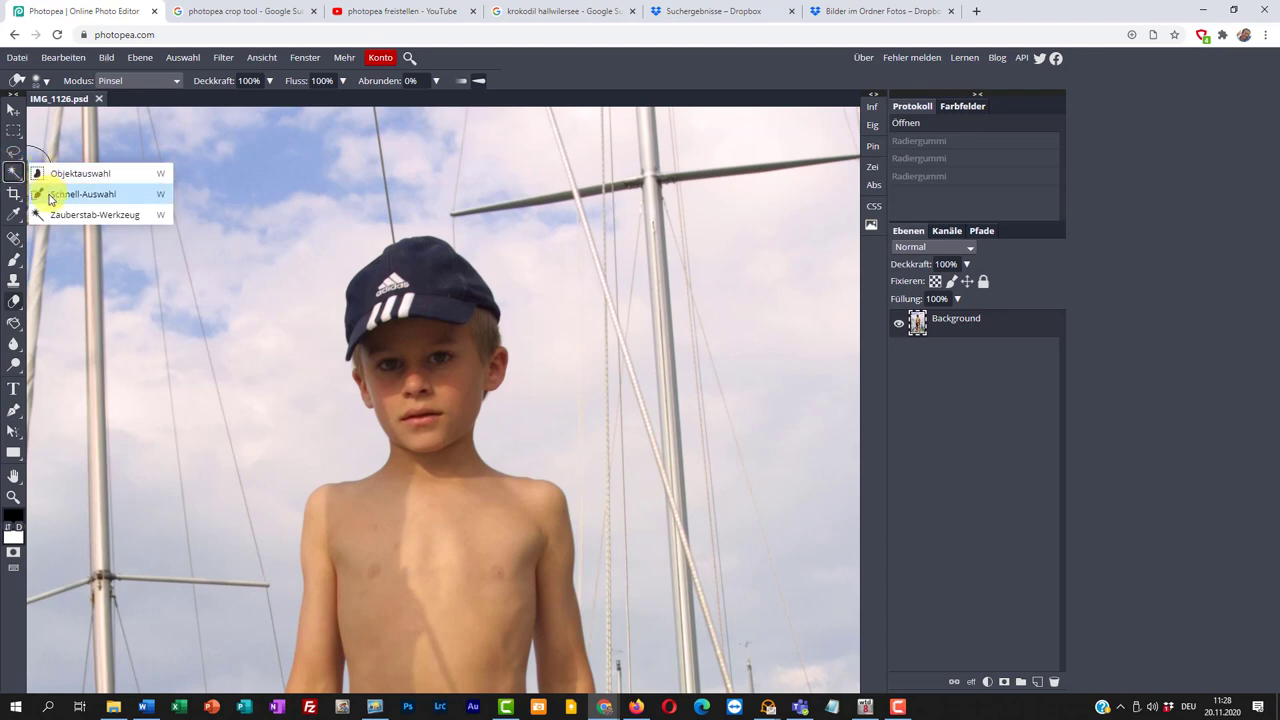
pyautogui.click(51, 195)
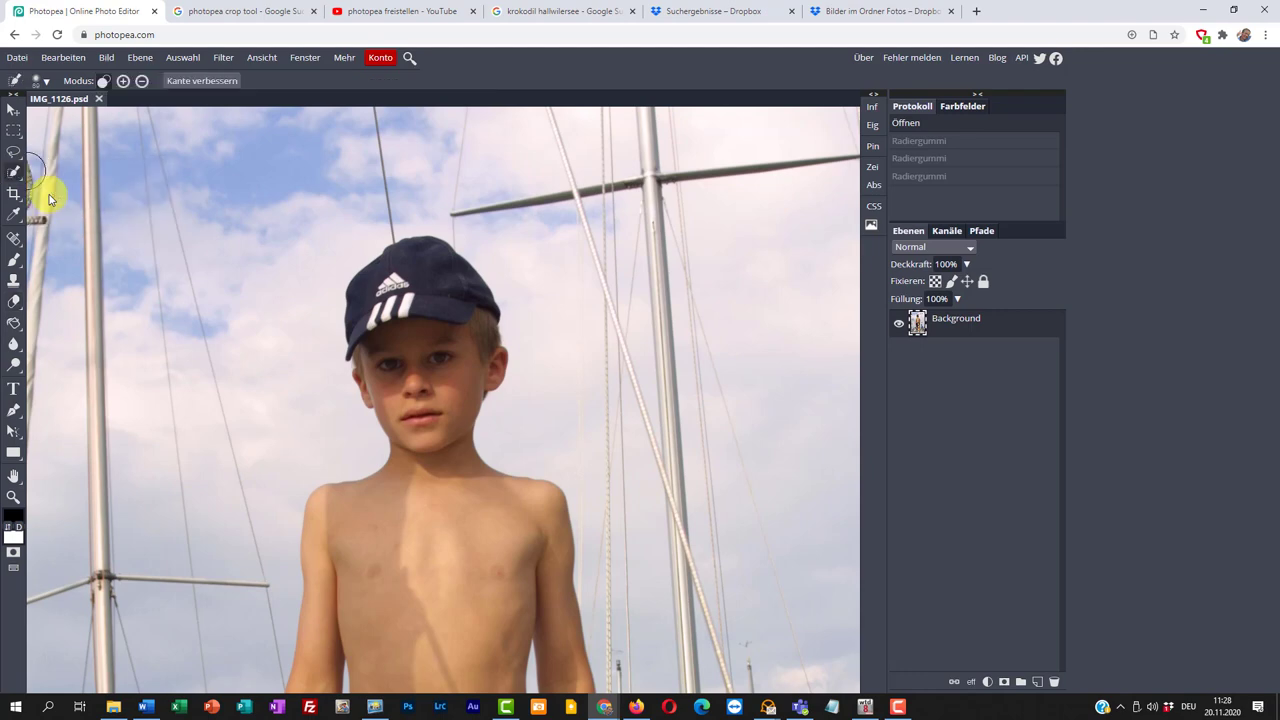
pyautogui.click(446, 540)
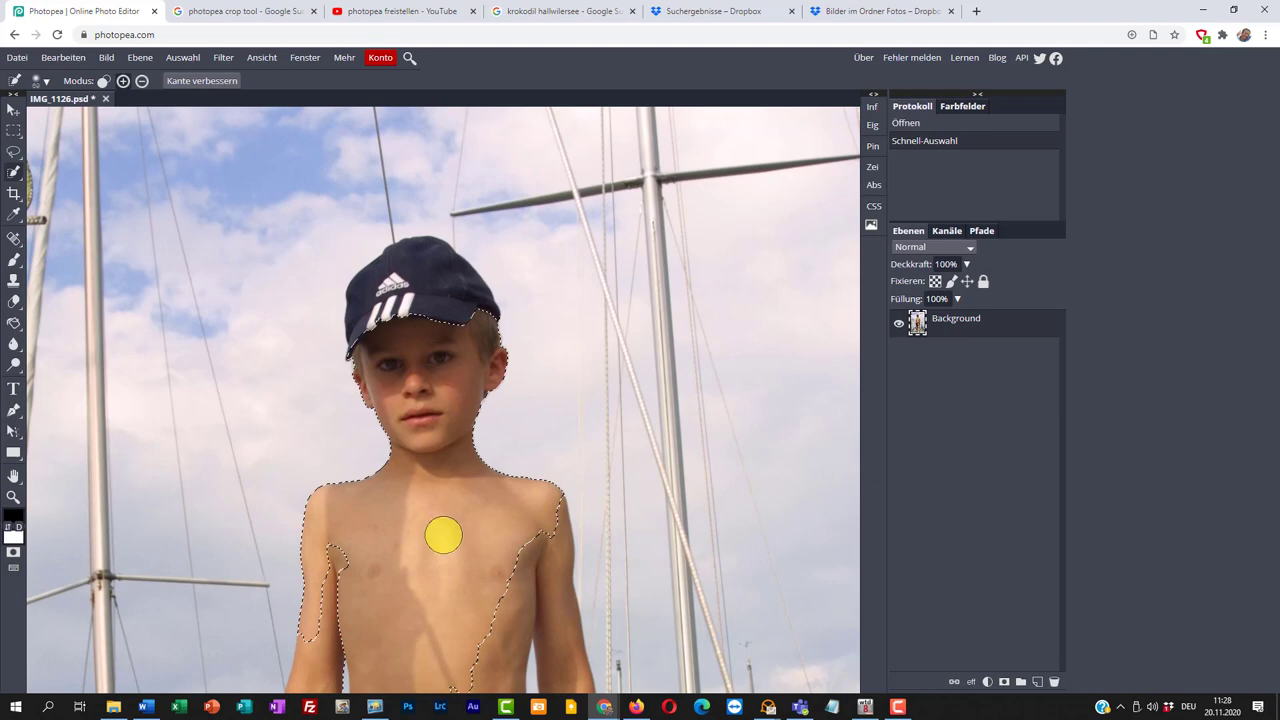
pyautogui.click(436, 281)
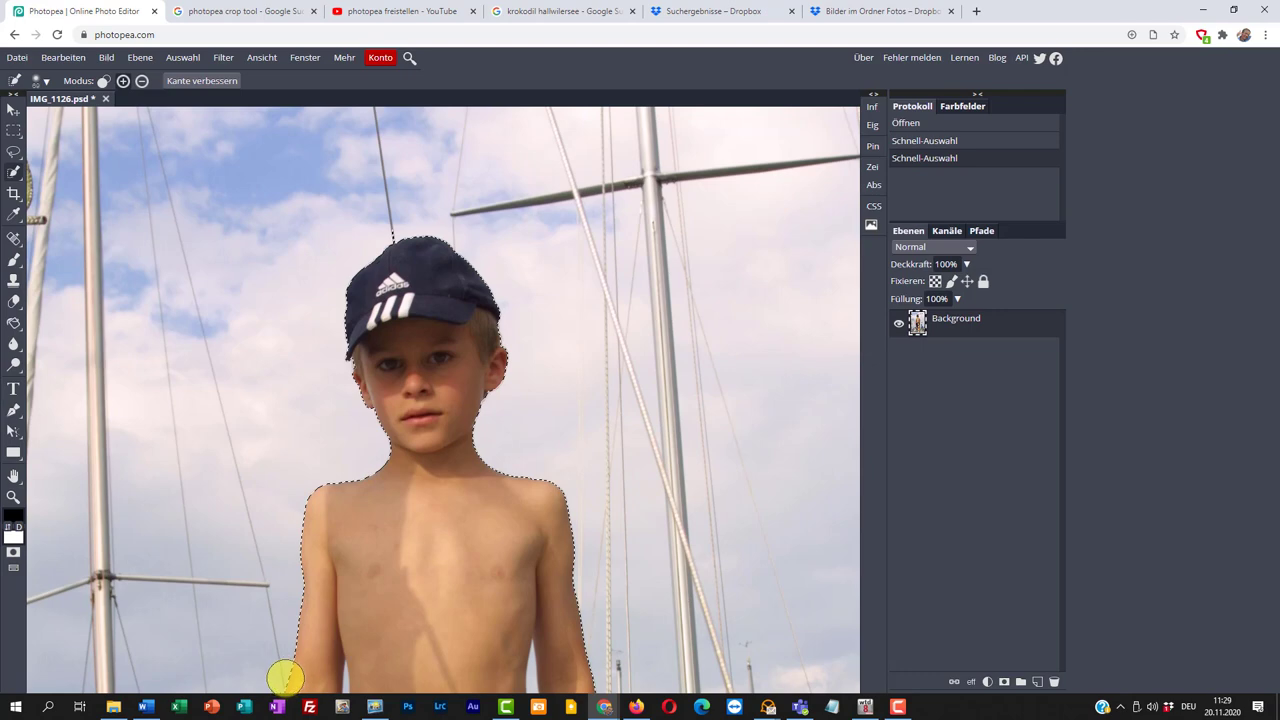
# Step: Subtract the background gaps between both arms and the torso and beside the hands from the selection, using the Magic Wand
pyautogui.click(339, 584)
pyautogui.moveTo(339, 584)
pyautogui.mouseDown()
pyautogui.moveTo(420, 540)
pyautogui.moveTo(434, 556)
pyautogui.moveTo(414, 175)
pyautogui.mouseUp()
pyautogui.moveTo(426, 547); pyautogui.dragTo(423, 290)
pyautogui.moveTo(449, 549); pyautogui.dragTo(417, 360)
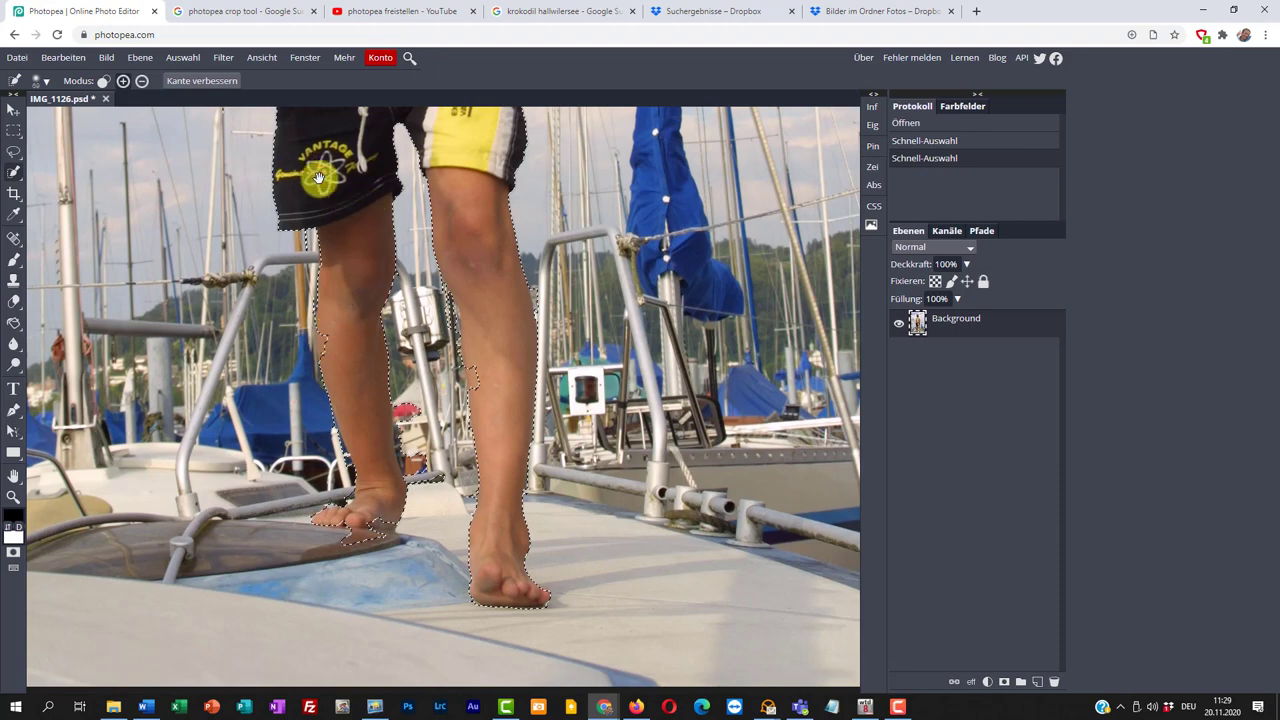
pyautogui.moveTo(300, 177); pyautogui.dragTo(385, 645)
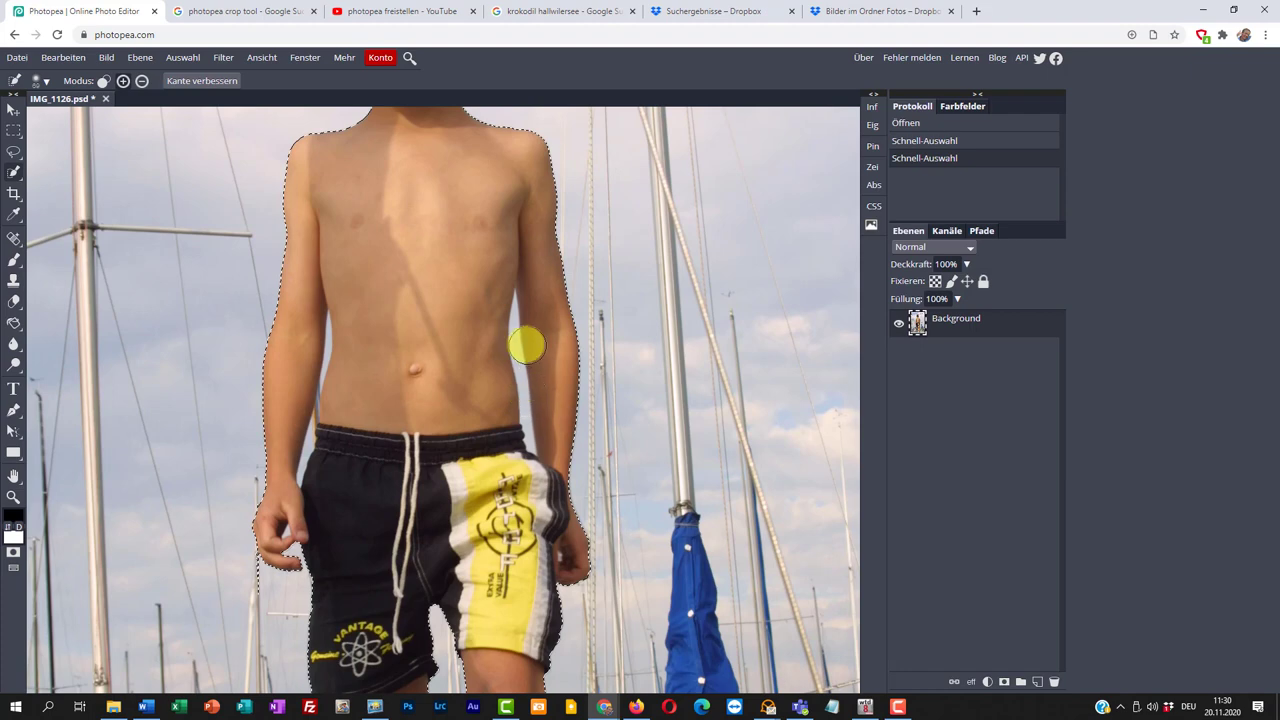
pyautogui.rightClick(16, 175)
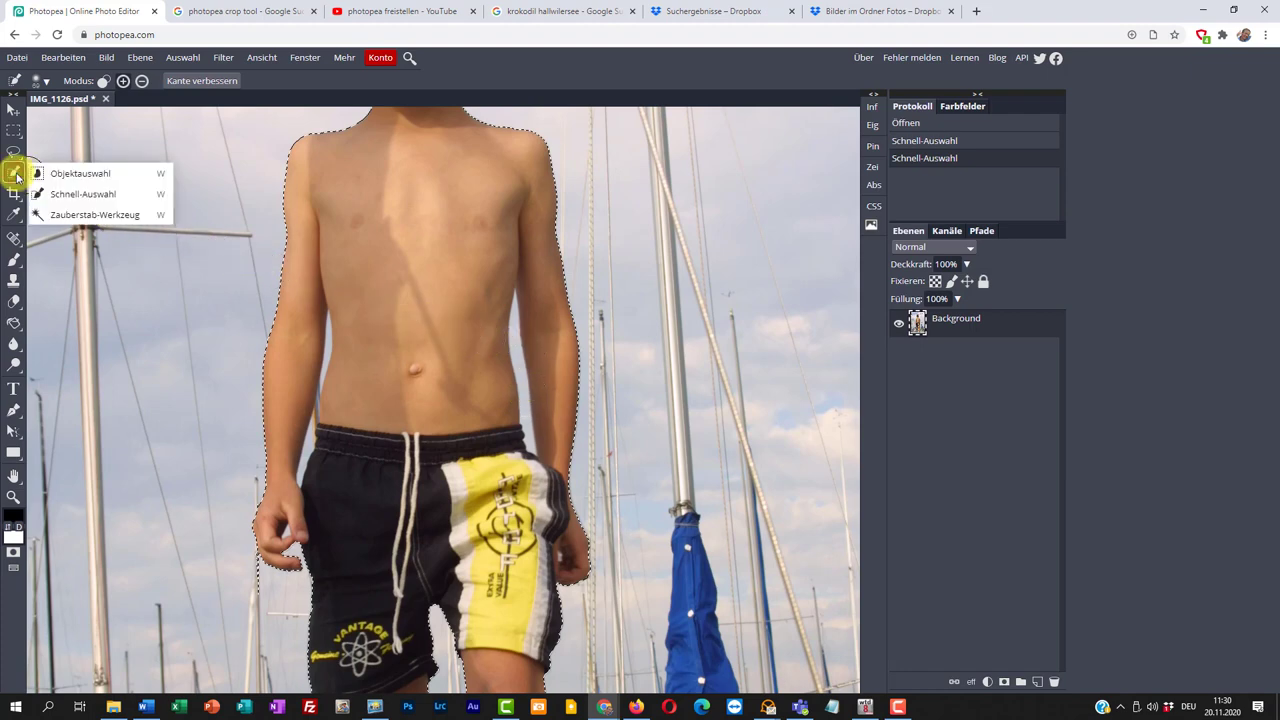
pyautogui.click(57, 215)
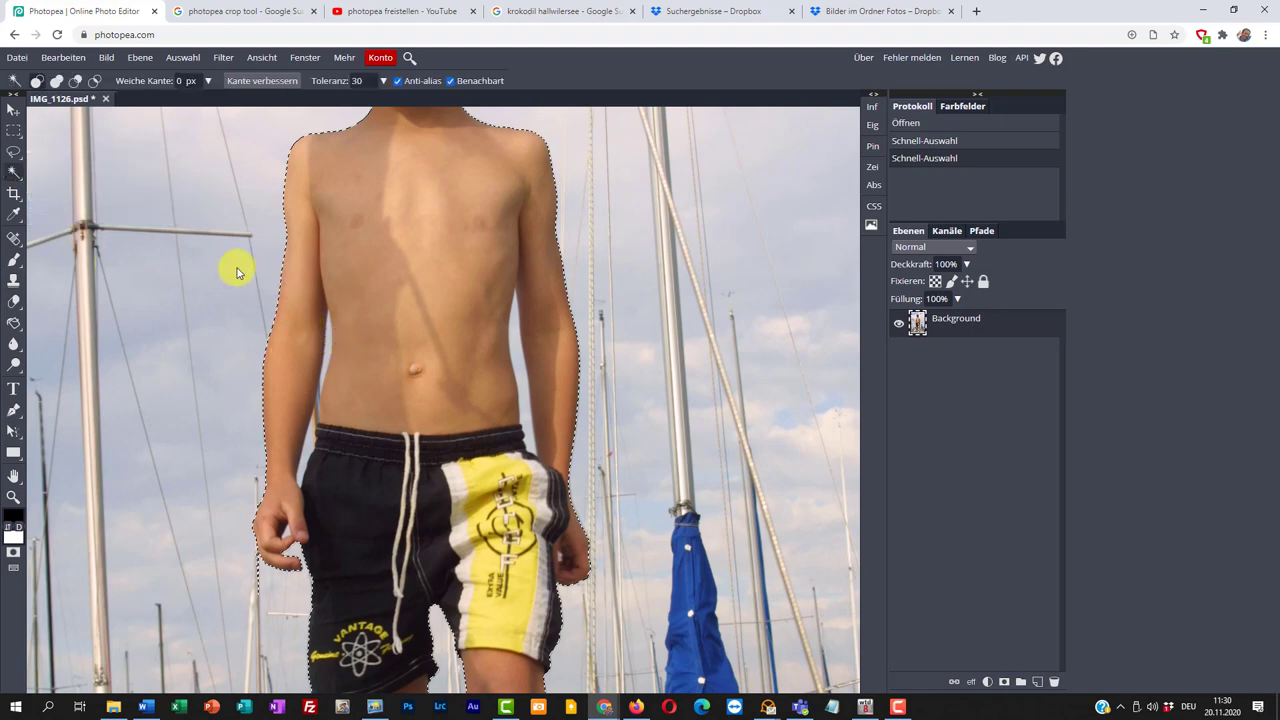
pyautogui.click(77, 83)
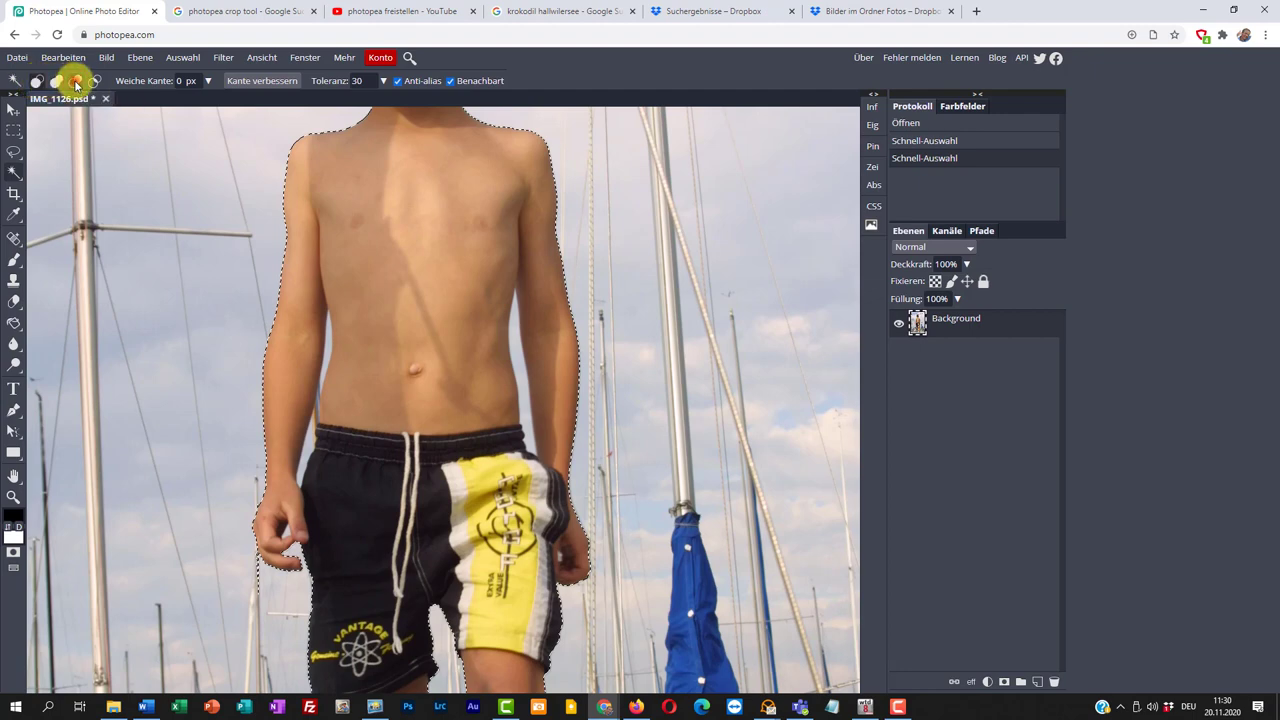
pyautogui.click(330, 352)
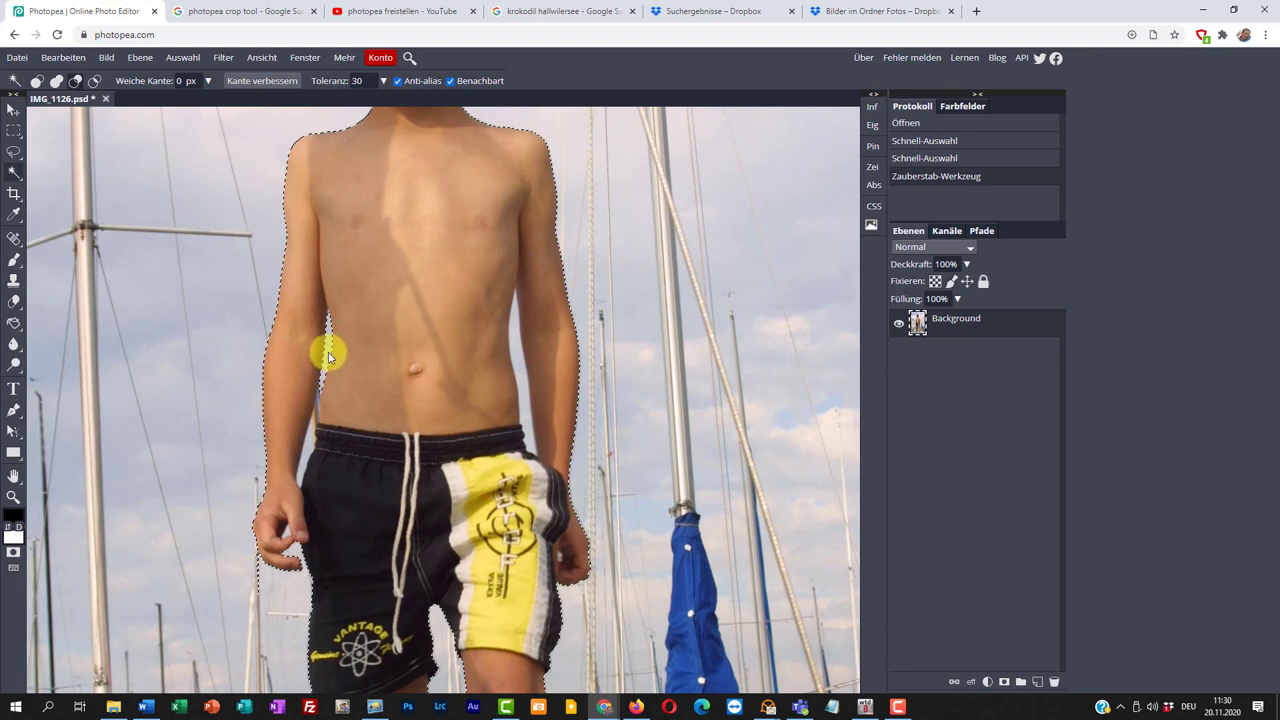
pyautogui.click(308, 445)
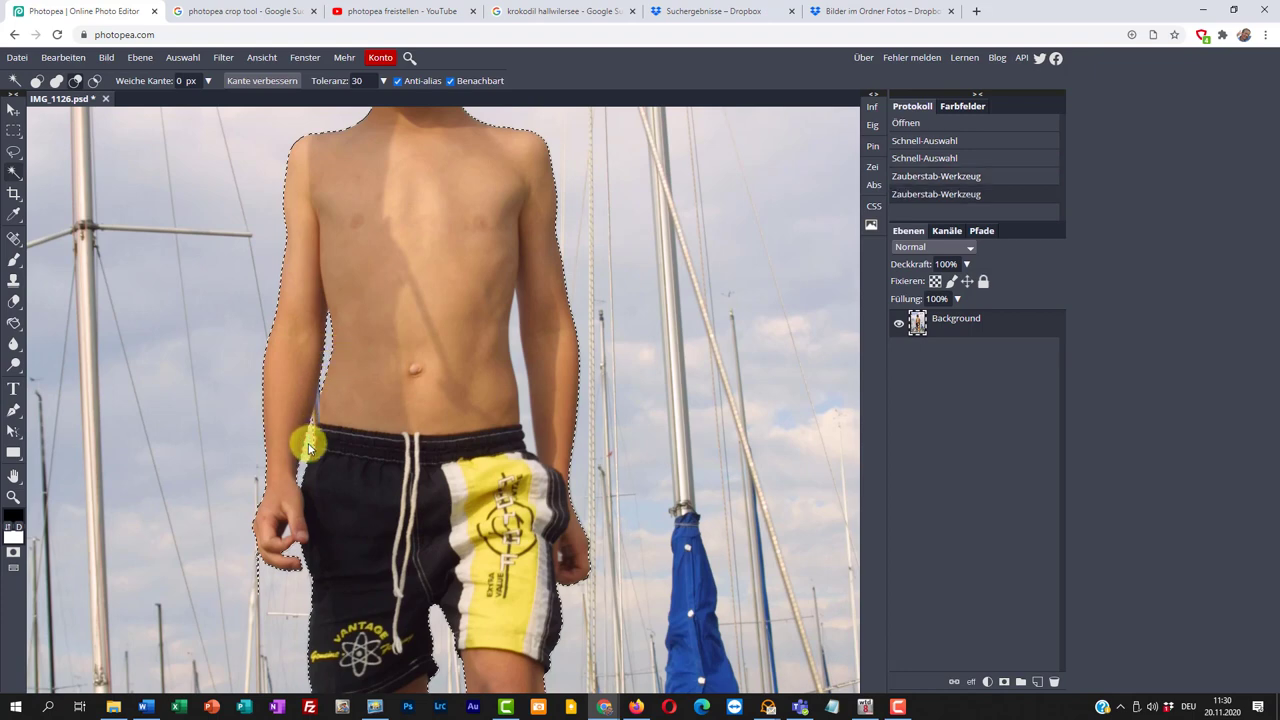
pyautogui.click(285, 535)
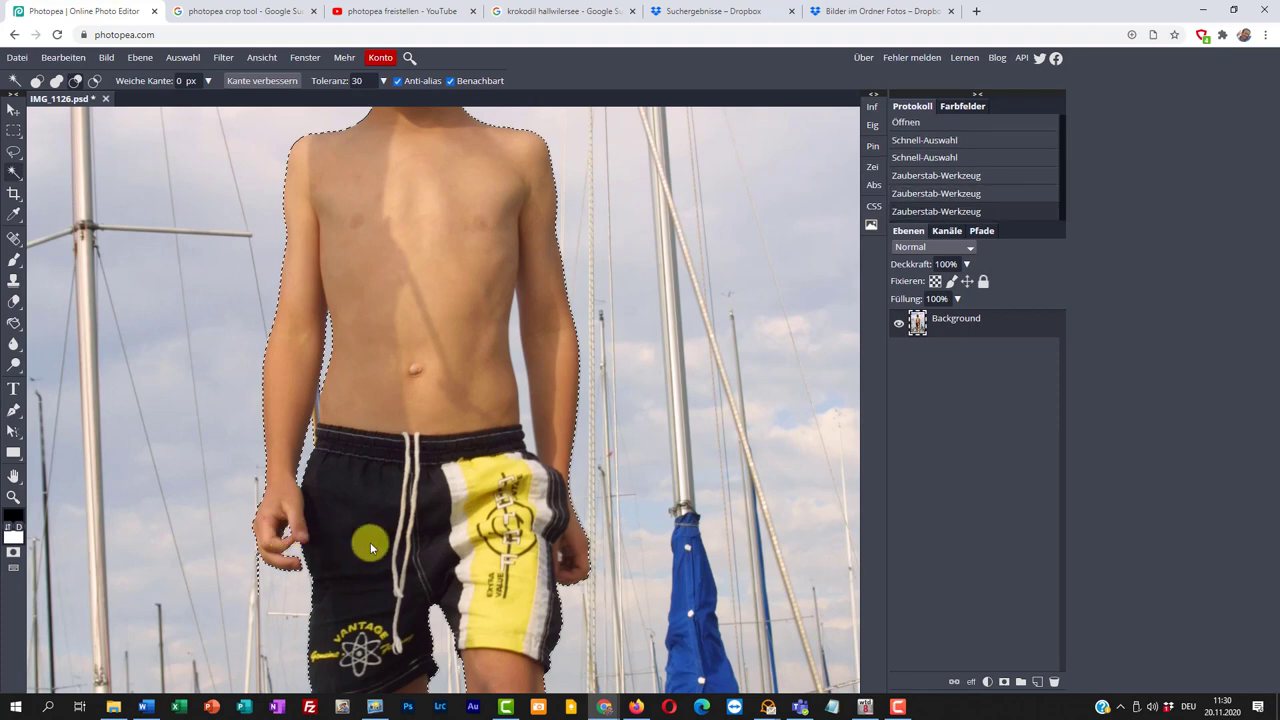
pyautogui.click(523, 405)
pyautogui.click(560, 561)
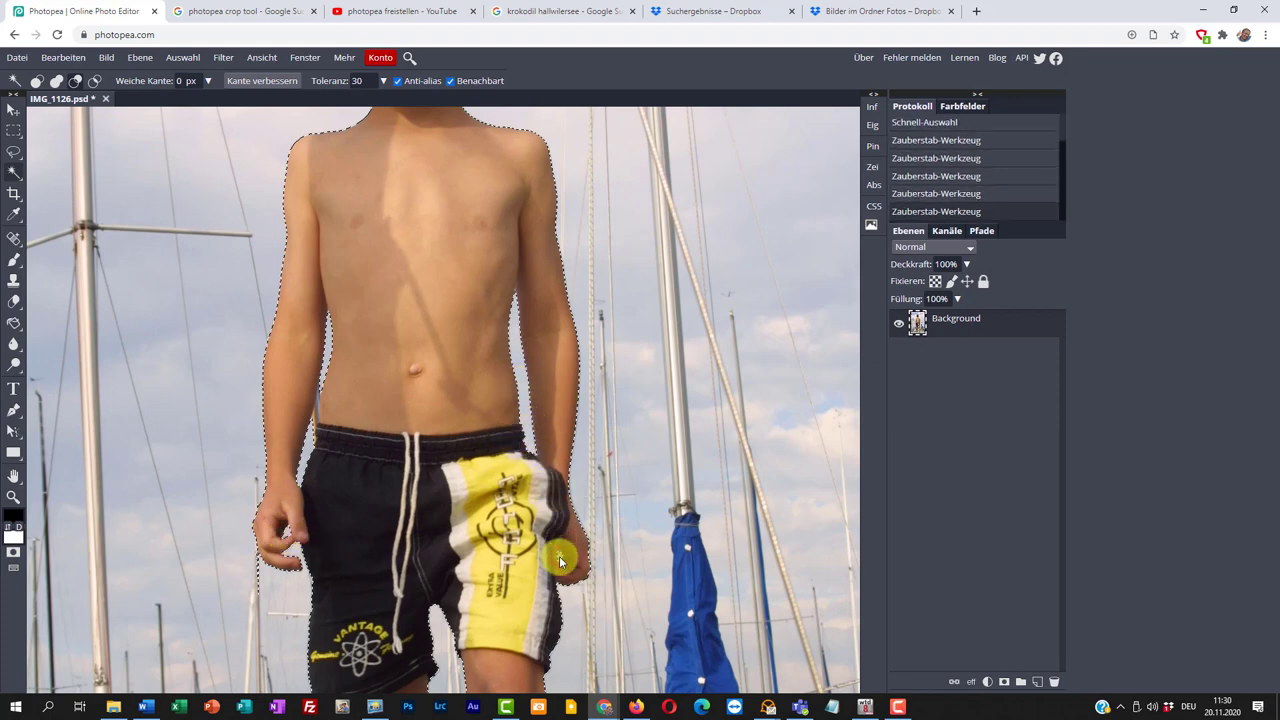
# Step: Add a layer mask from the selection to the Background layer, and toggle the mask off and on to compare
pyautogui.click(387, 537)
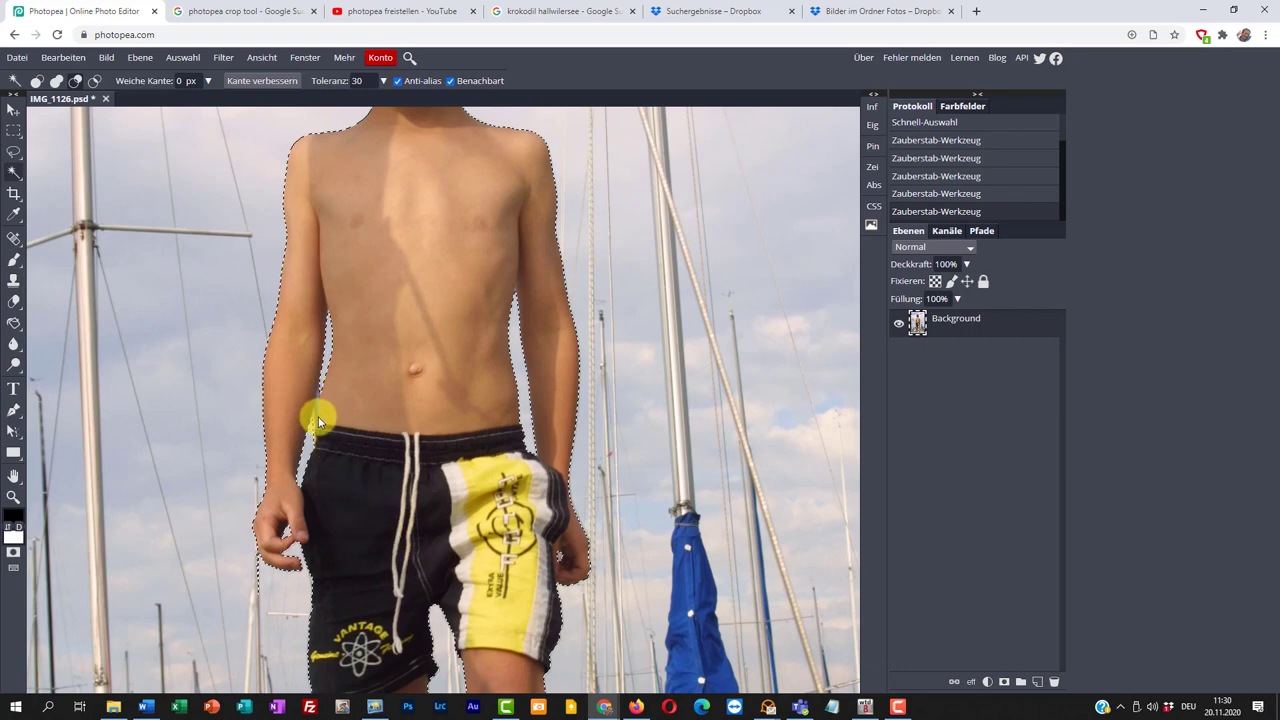
pyautogui.moveTo(381, 539); pyautogui.dragTo(386, 180)
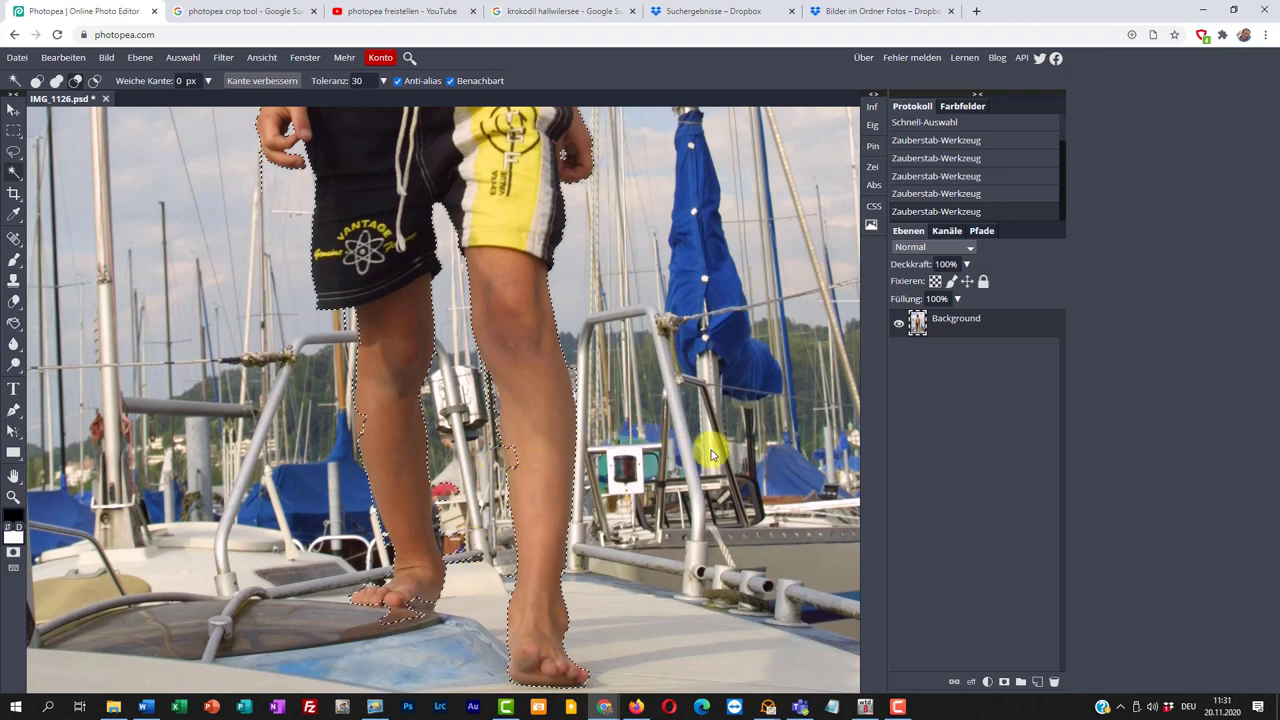
pyautogui.click(1005, 682)
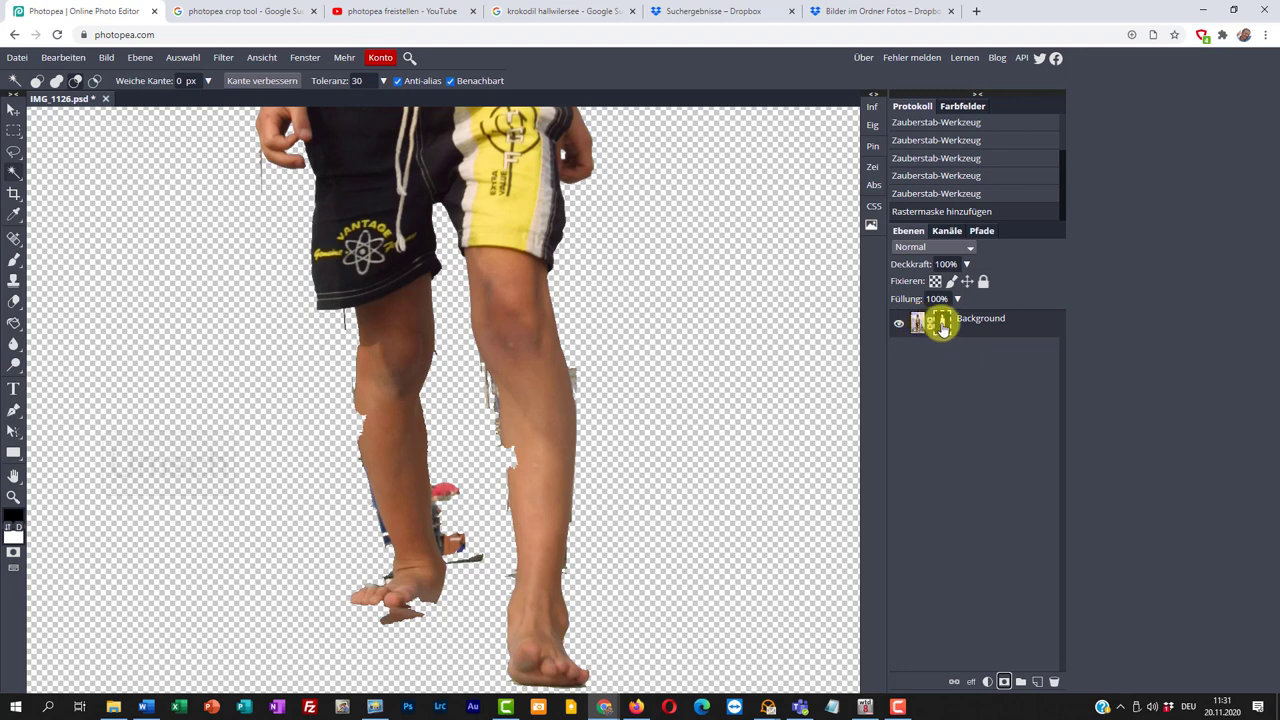
pyautogui.keyDown('shift'); pyautogui.click(941, 323); pyautogui.keyUp('shift')
pyautogui.keyDown('shift'); pyautogui.click(942, 324); pyautogui.keyUp('shift')
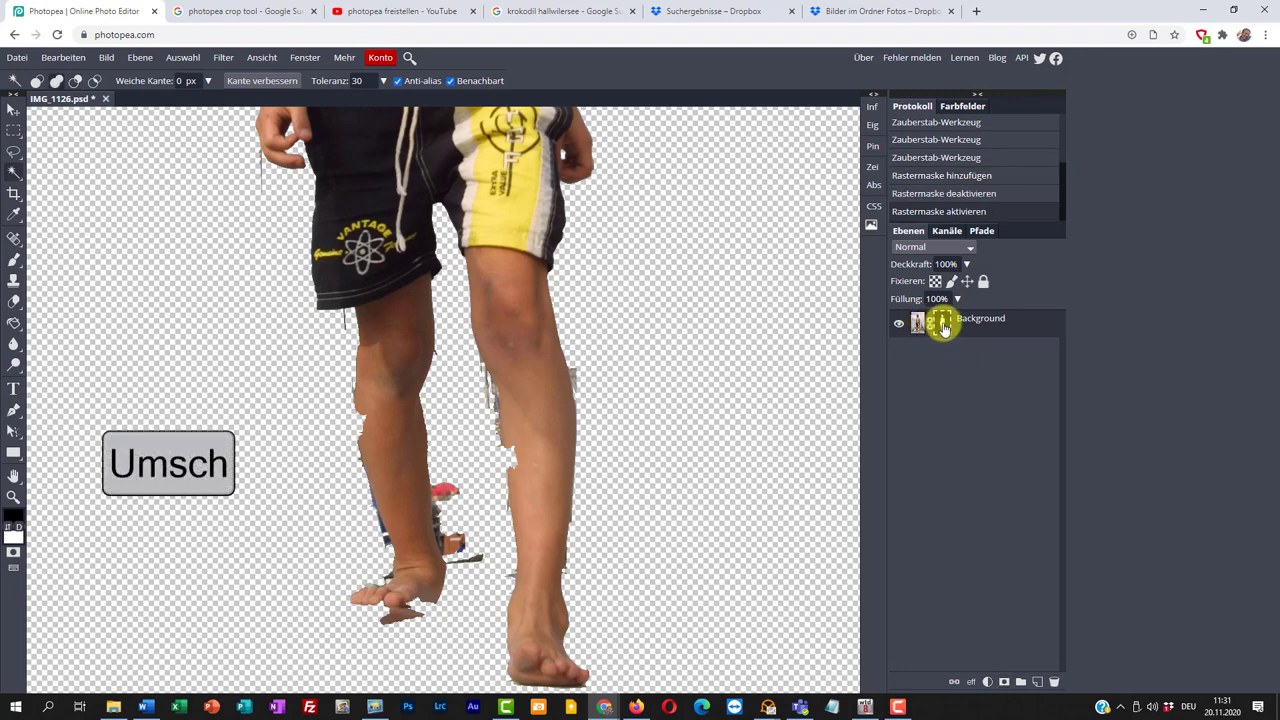
# Step: Disable the Background layer's mask and enable it again to compare the full photo with the cutout
pyautogui.keyDown('shift'); pyautogui.click(943, 326); pyautogui.keyUp('shift')
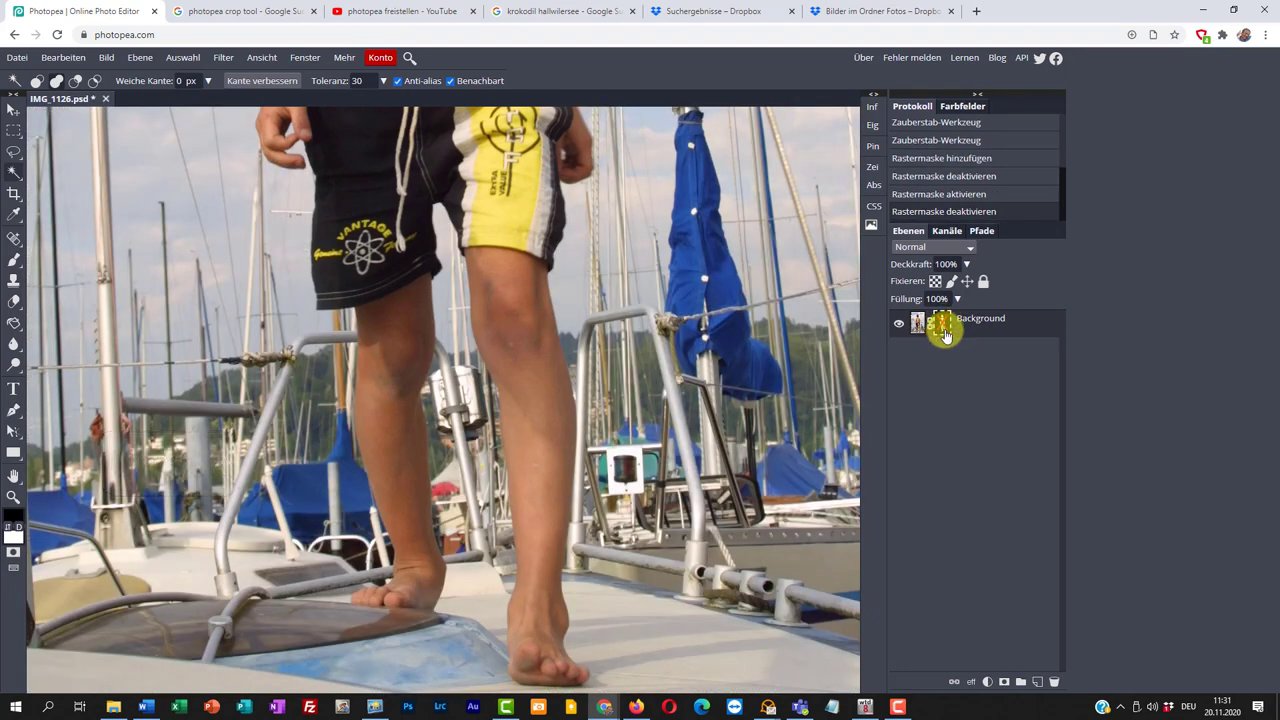
pyautogui.press('shift')
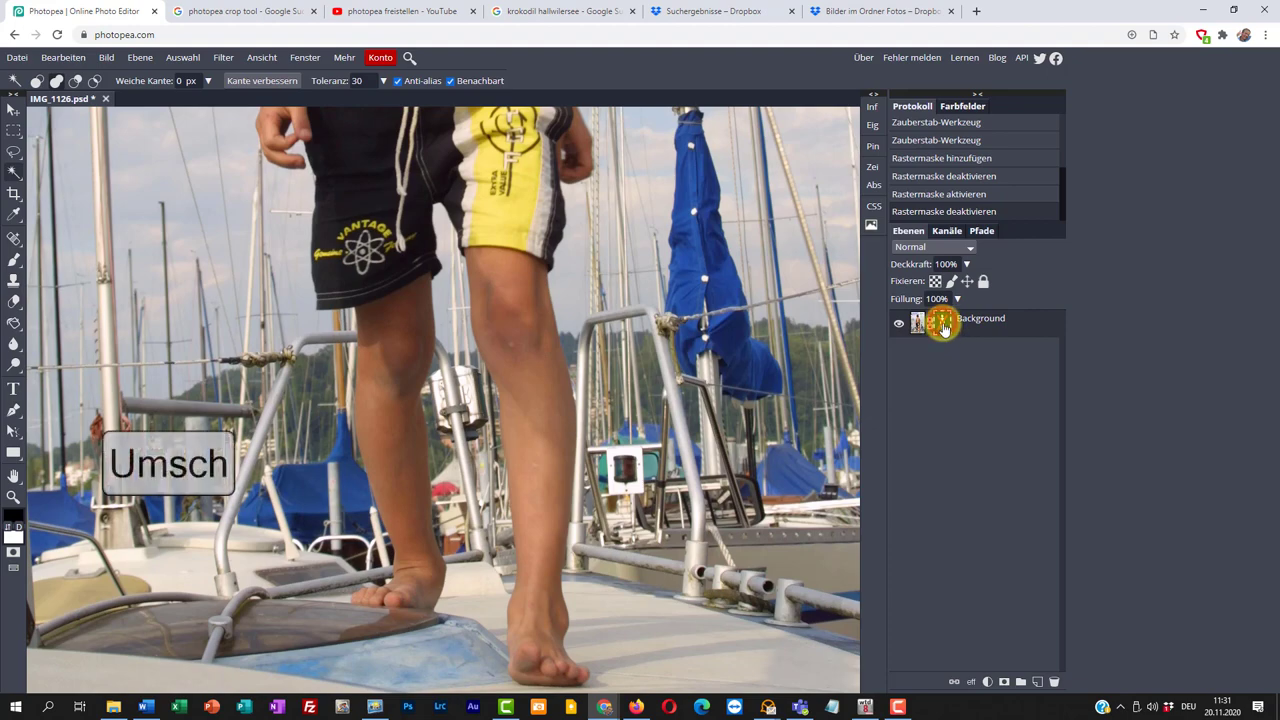
pyautogui.keyDown('shift'); pyautogui.click(943, 326); pyautogui.keyUp('shift')
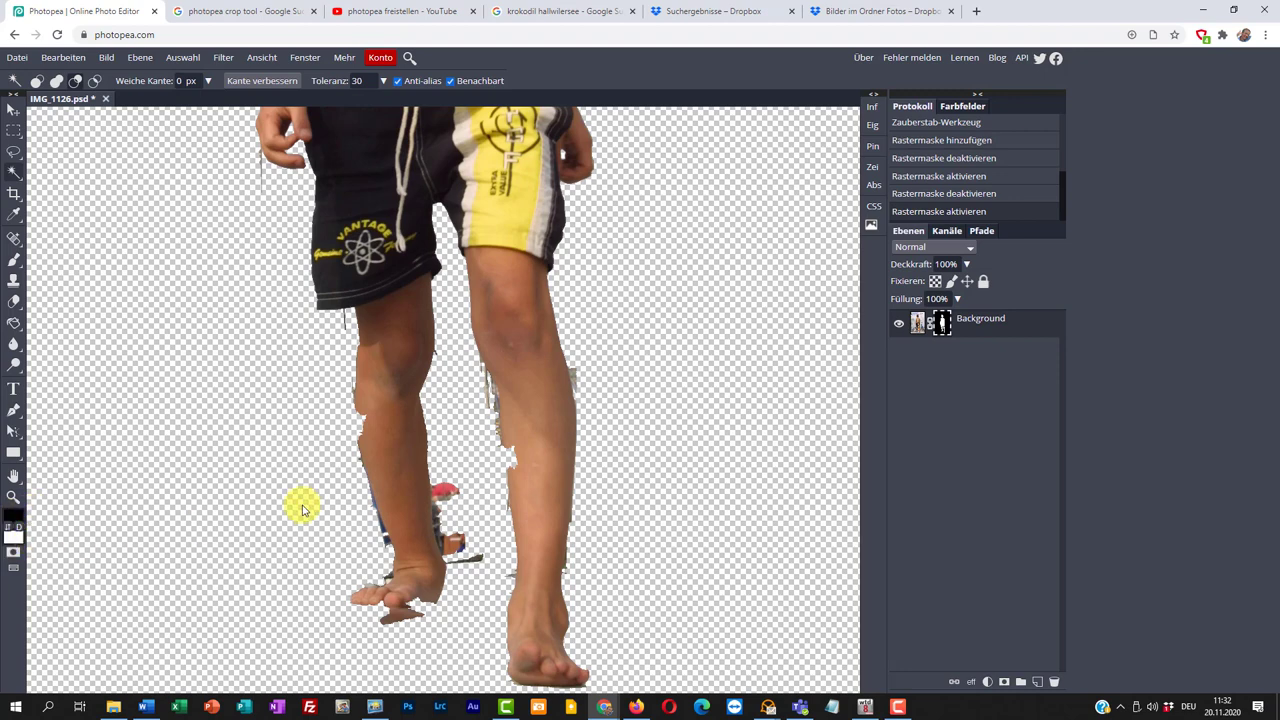
# Step: Undo the last two brush strokes, and paint a white stroke on the layer mask across both lower legs with the Brush
pyautogui.hotkey('ctrl', 'z')
pyautogui.hotkey('ctrl', 'z')
pyautogui.press('x')
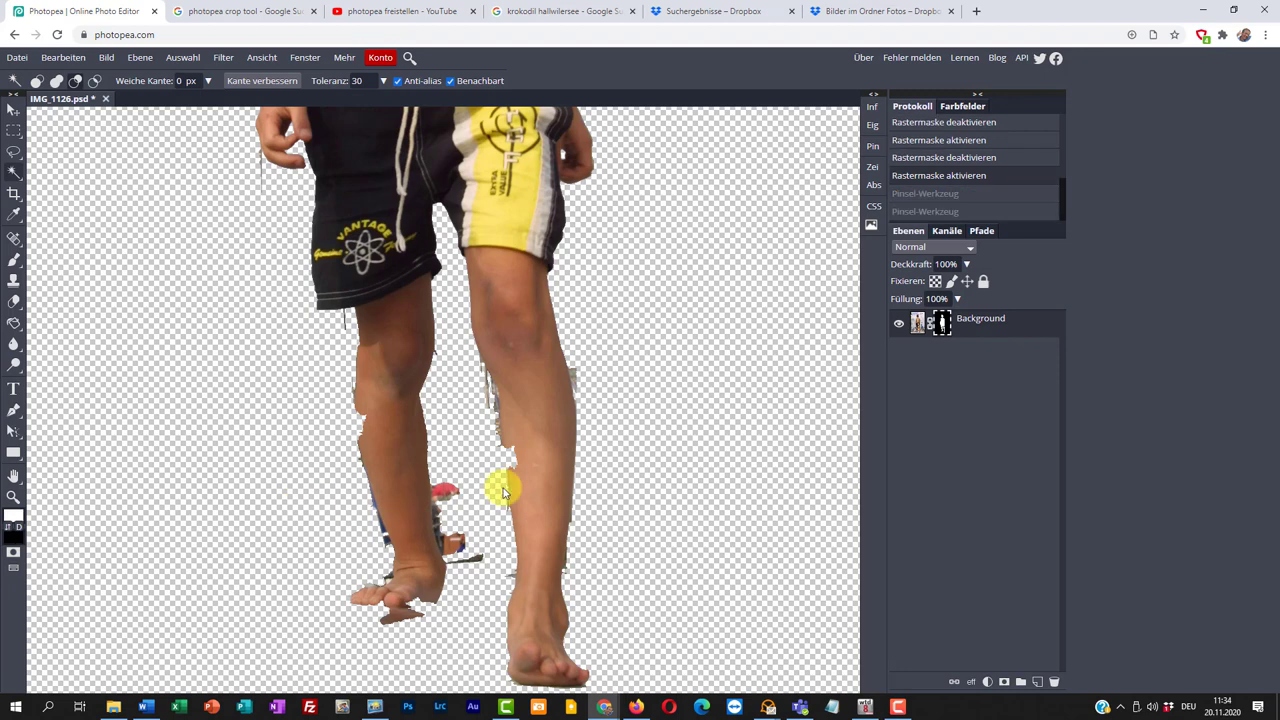
pyautogui.click(942, 322)
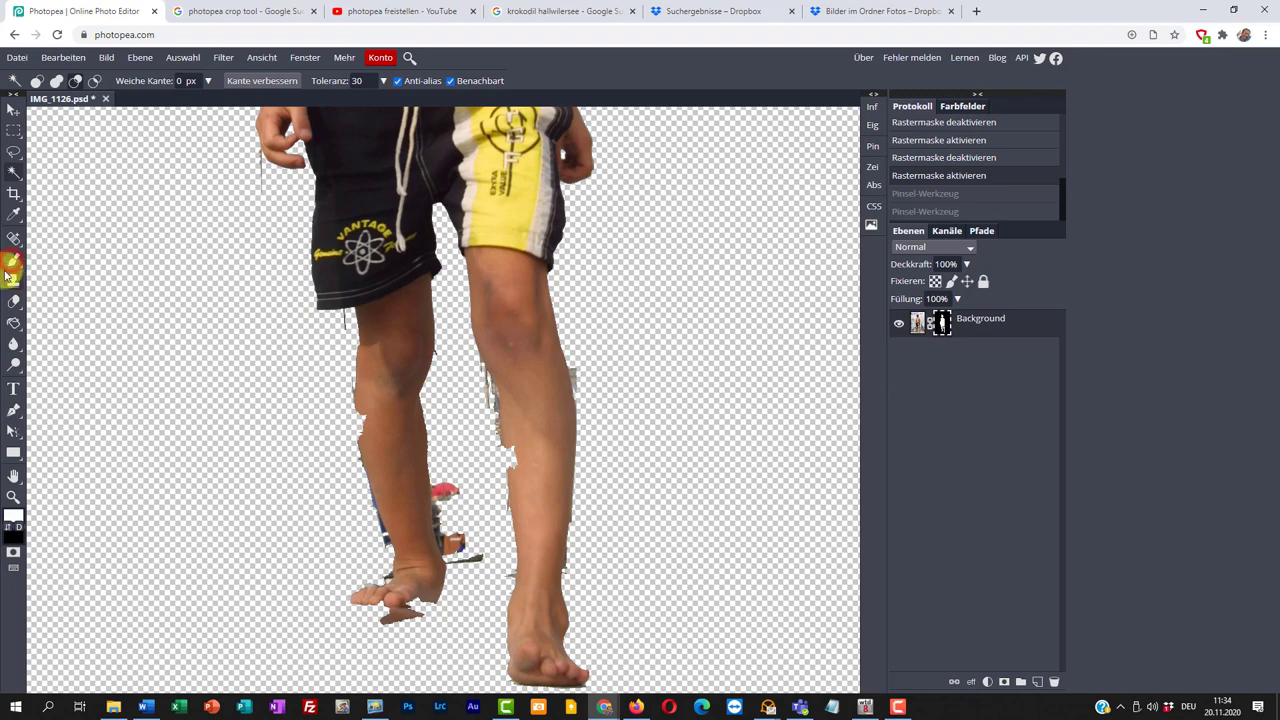
pyautogui.moveTo(10, 262); pyautogui.dragTo(62, 266)
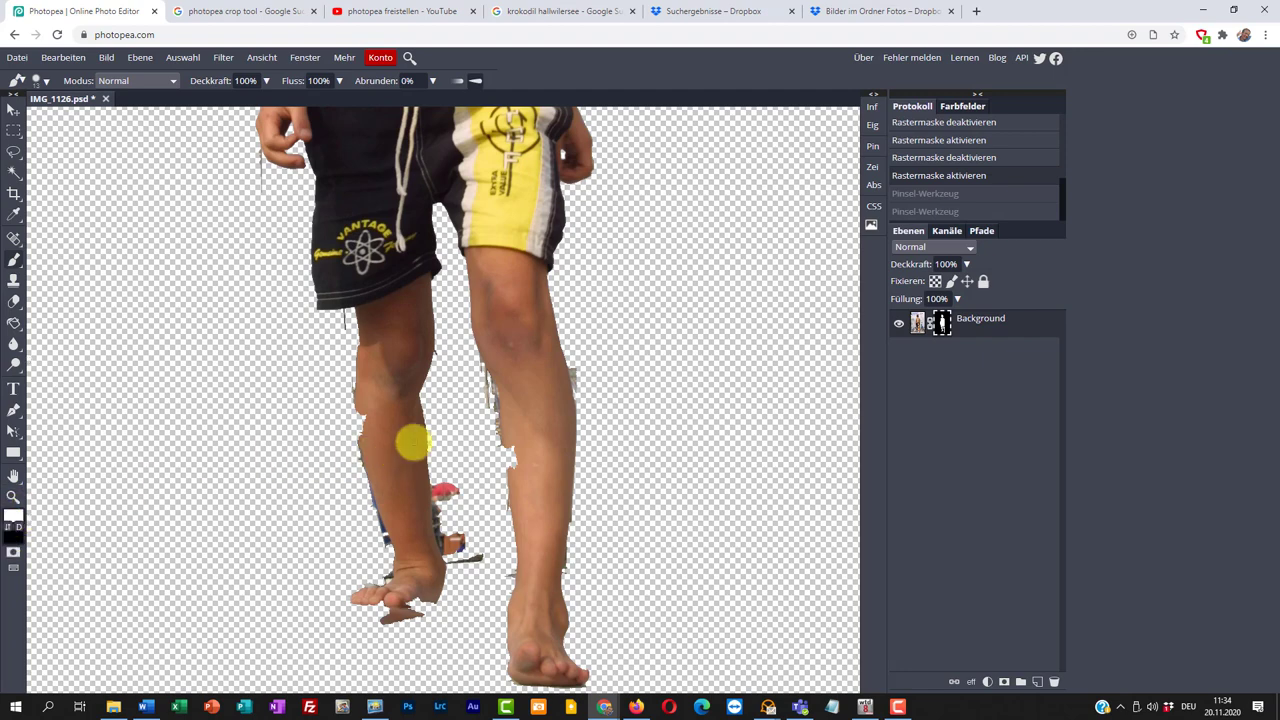
pyautogui.scroll(2, 413, 441)
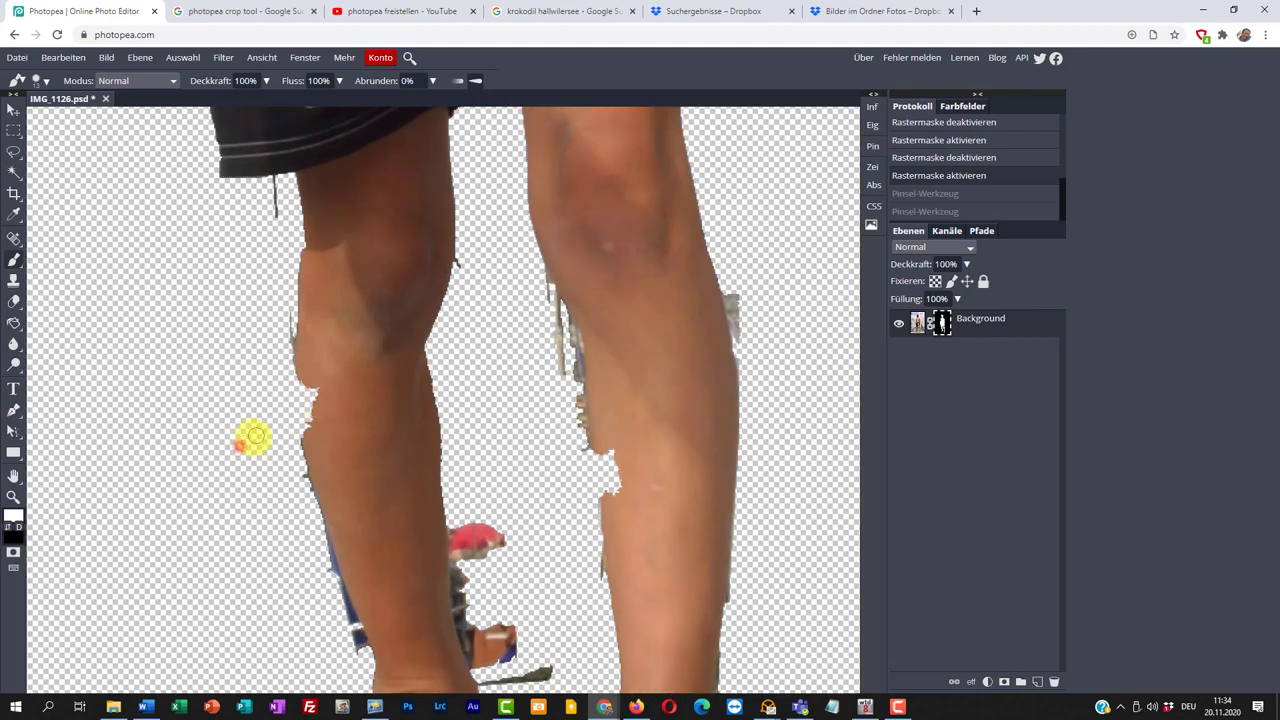
pyautogui.moveTo(245, 444)
pyautogui.mouseDown()
pyautogui.moveTo(424, 400)
pyautogui.moveTo(589, 389)
pyautogui.moveTo(476, 399)
pyautogui.moveTo(214, 466)
pyautogui.mouseUp()
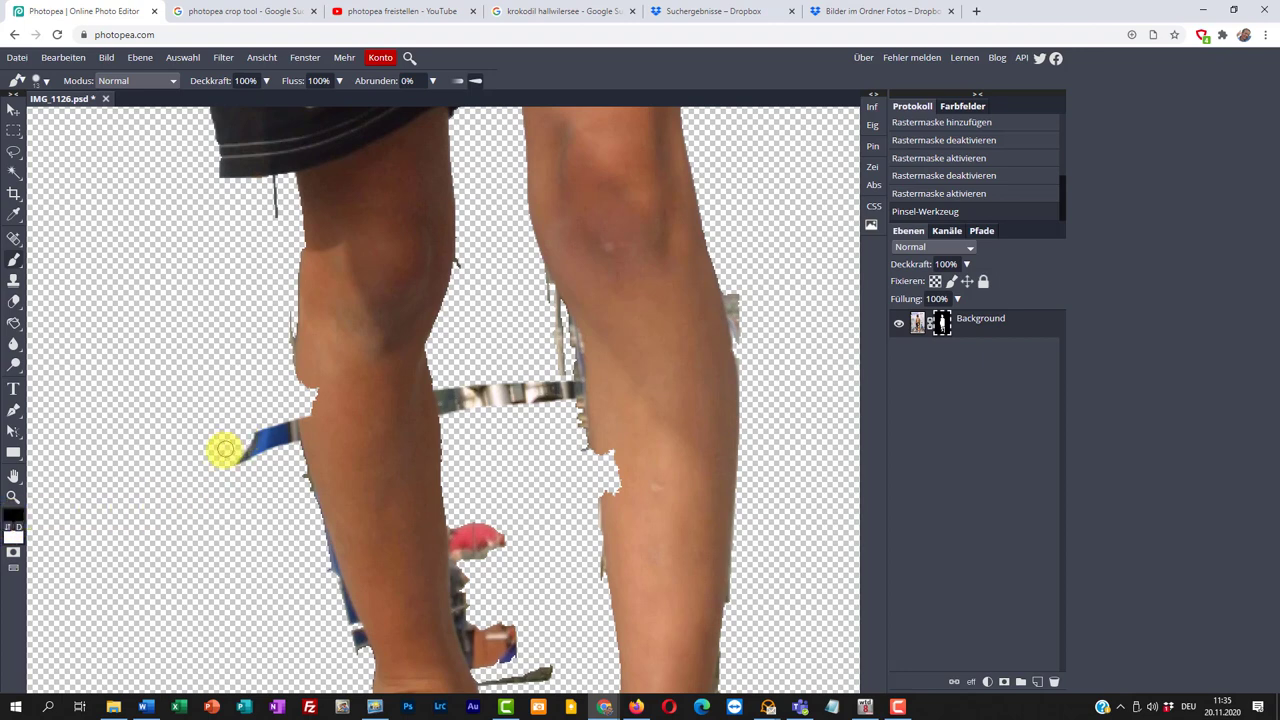
# Step: Paint out the revealed background beside the rear calf in black, and restore the calf's missing outer edge in white on the mask
pyautogui.moveTo(246, 457)
pyautogui.mouseDown()
pyautogui.moveTo(257, 429)
pyautogui.moveTo(260, 458)
pyautogui.moveTo(280, 423)
pyautogui.moveTo(287, 446)
pyautogui.moveTo(306, 434)
pyautogui.moveTo(343, 586)
pyautogui.moveTo(297, 449)
pyautogui.moveTo(263, 462)
pyautogui.mouseUp()
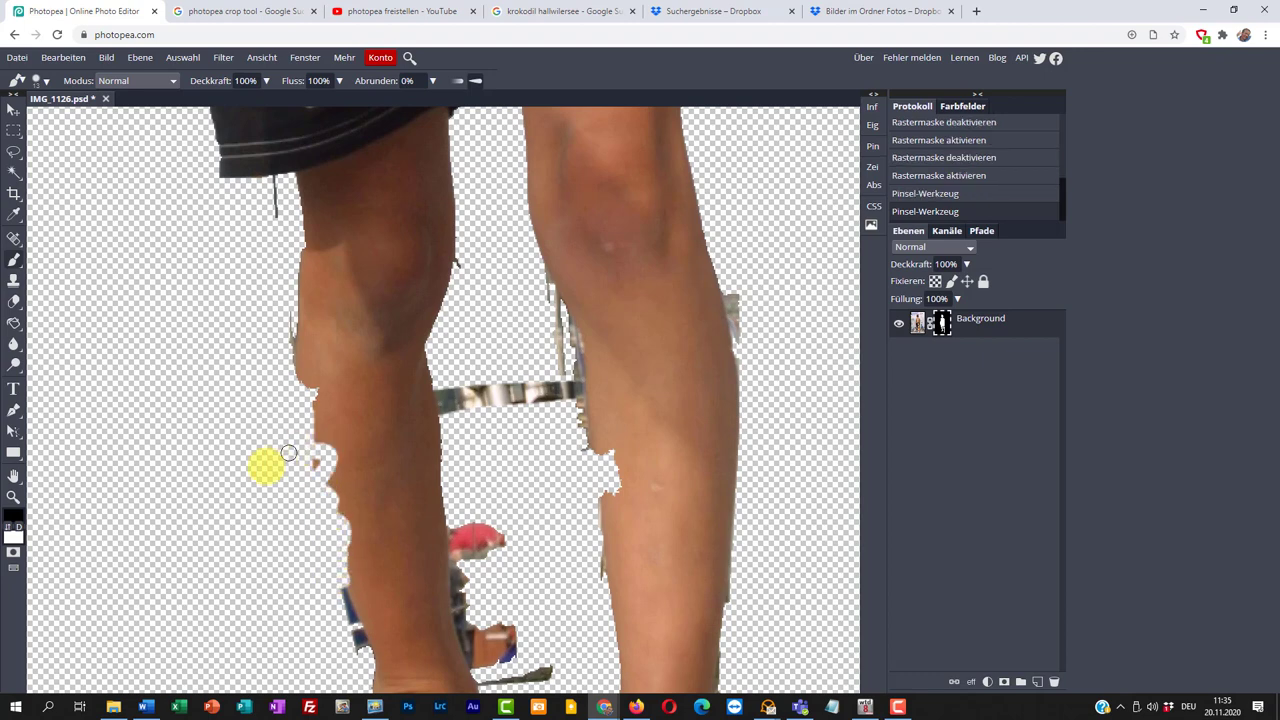
pyautogui.click(8, 527)
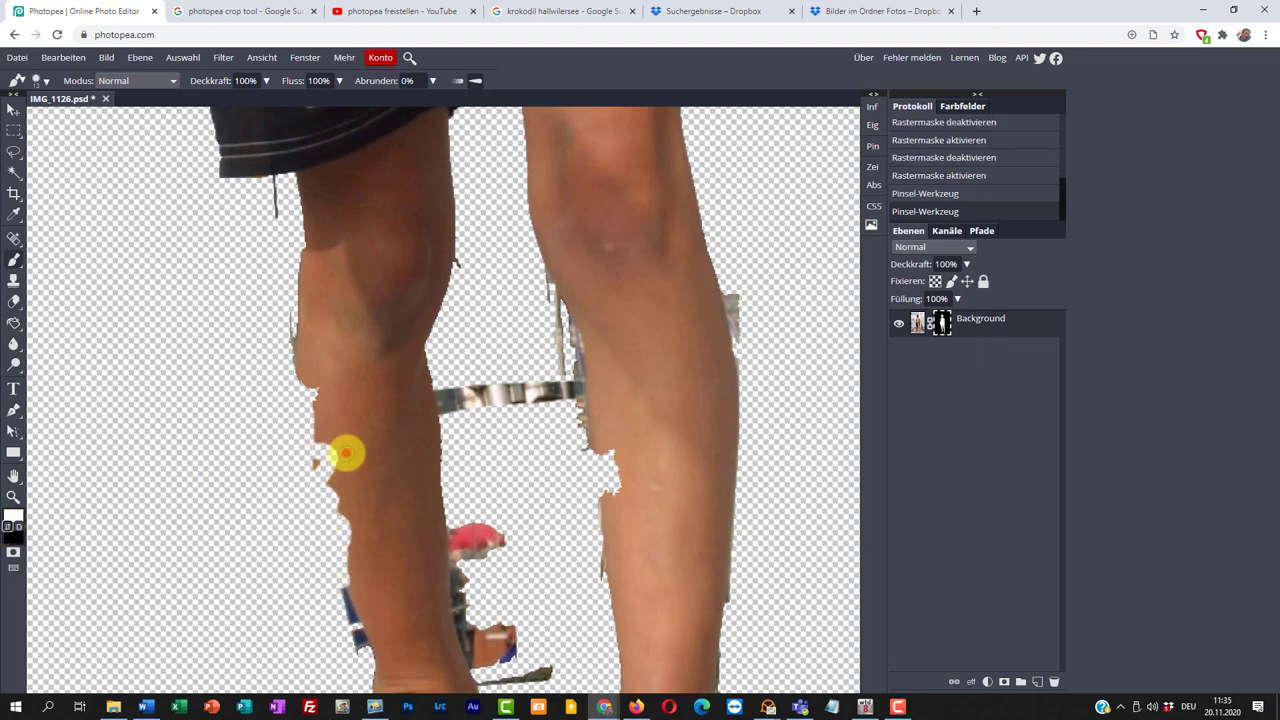
pyautogui.moveTo(326, 438)
pyautogui.mouseDown()
pyautogui.moveTo(314, 457)
pyautogui.moveTo(346, 603)
pyautogui.moveTo(305, 371)
pyautogui.moveTo(303, 443)
pyautogui.moveTo(294, 363)
pyautogui.moveTo(309, 283)
pyautogui.mouseUp()
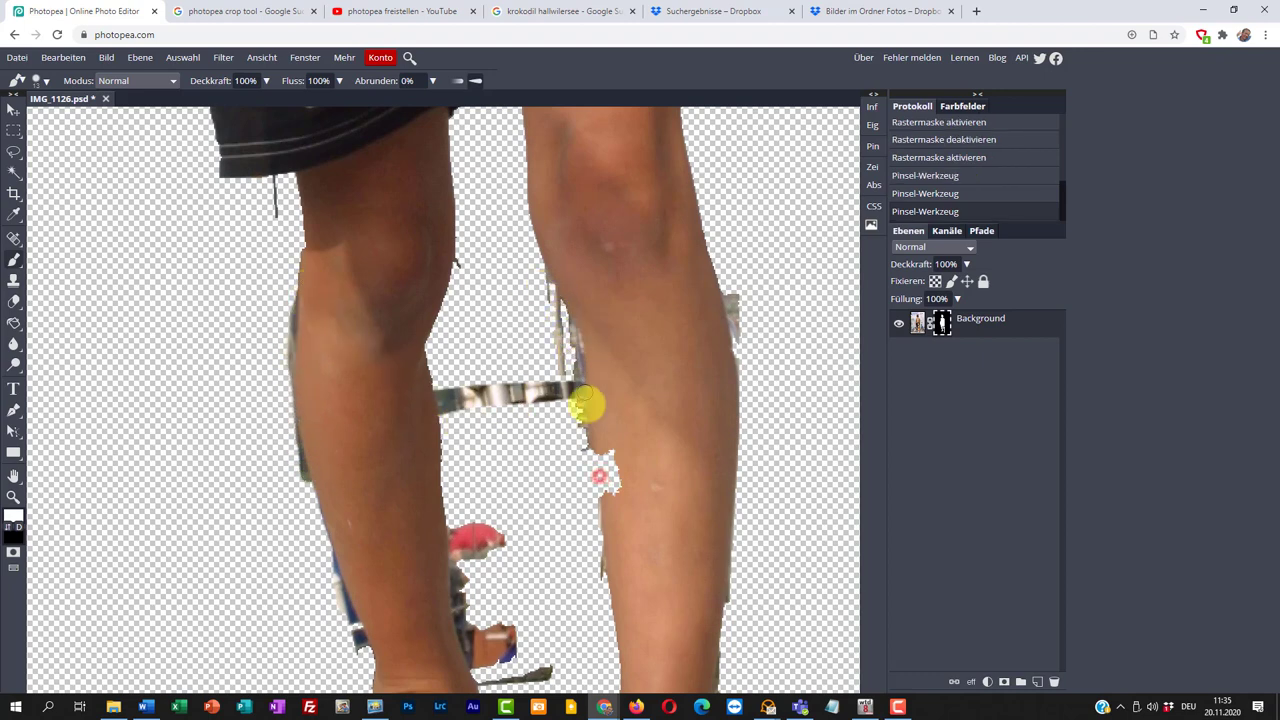
# Step: Restore the front leg's missing inner edge in white on the mask, and paint out the railing below the knee in black
pyautogui.moveTo(586, 403)
pyautogui.mouseDown()
pyautogui.moveTo(609, 513)
pyautogui.moveTo(598, 435)
pyautogui.moveTo(625, 477)
pyautogui.moveTo(619, 489)
pyautogui.moveTo(610, 480)
pyautogui.moveTo(569, 329)
pyautogui.moveTo(541, 265)
pyautogui.moveTo(581, 401)
pyautogui.moveTo(531, 259)
pyautogui.moveTo(578, 357)
pyautogui.mouseUp()
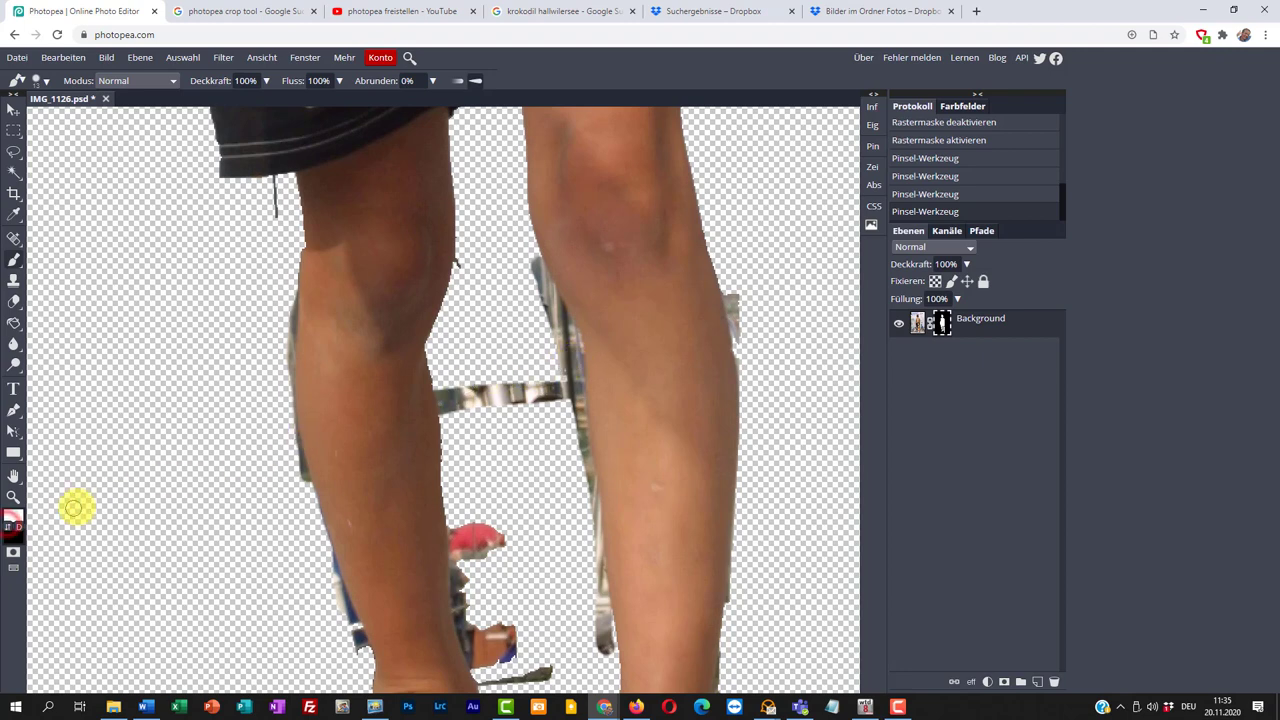
pyautogui.click(10, 526)
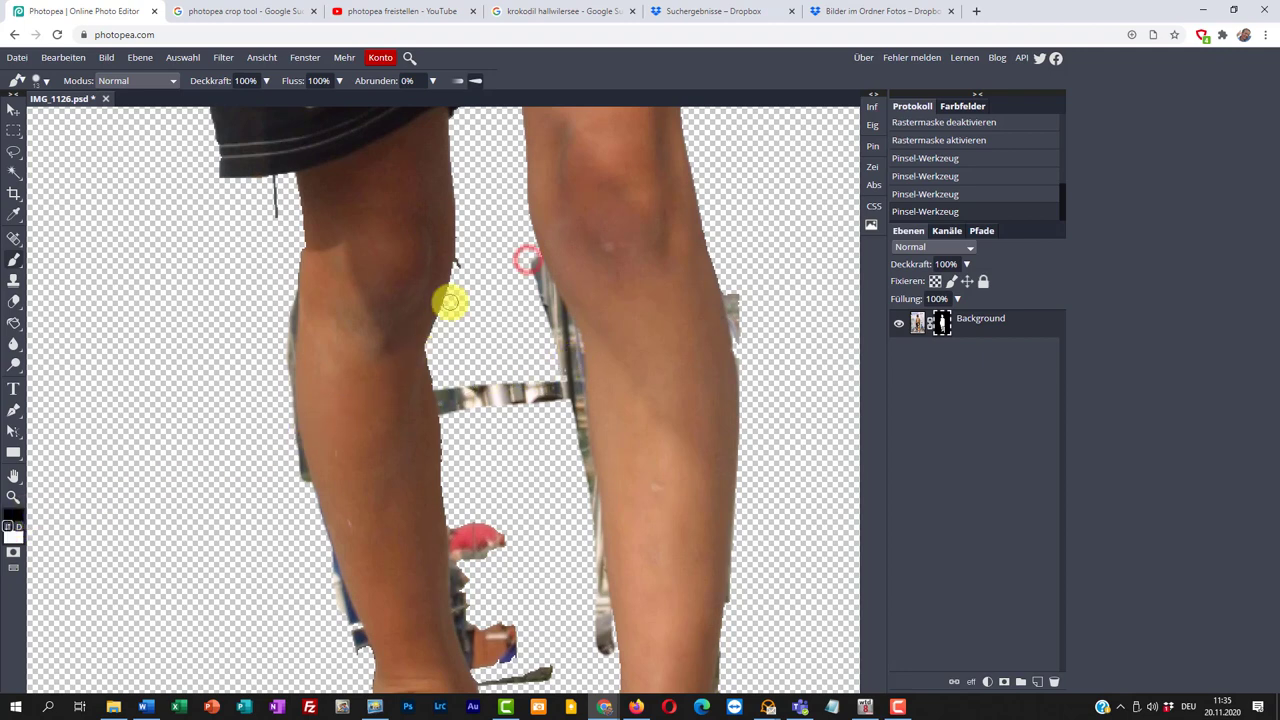
pyautogui.moveTo(527, 260)
pyautogui.mouseDown()
pyautogui.moveTo(560, 303)
pyautogui.moveTo(571, 351)
pyautogui.moveTo(551, 294)
pyautogui.mouseUp()
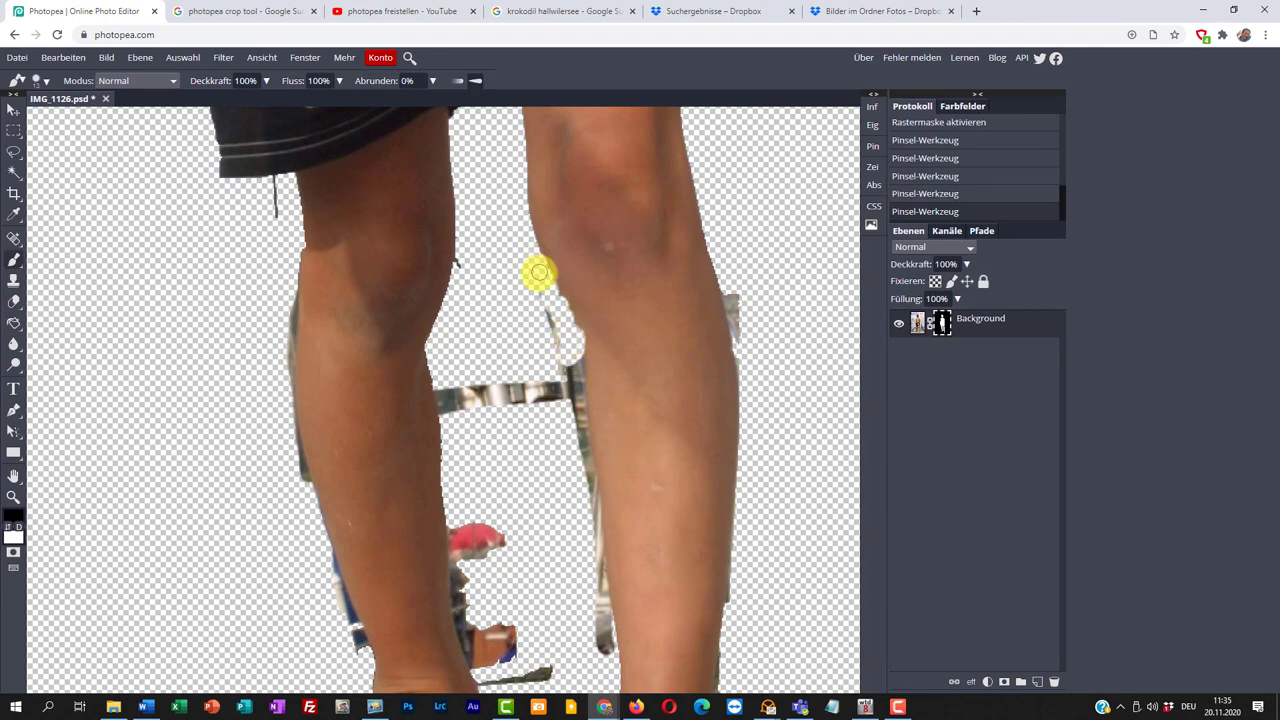
pyautogui.click(8, 530)
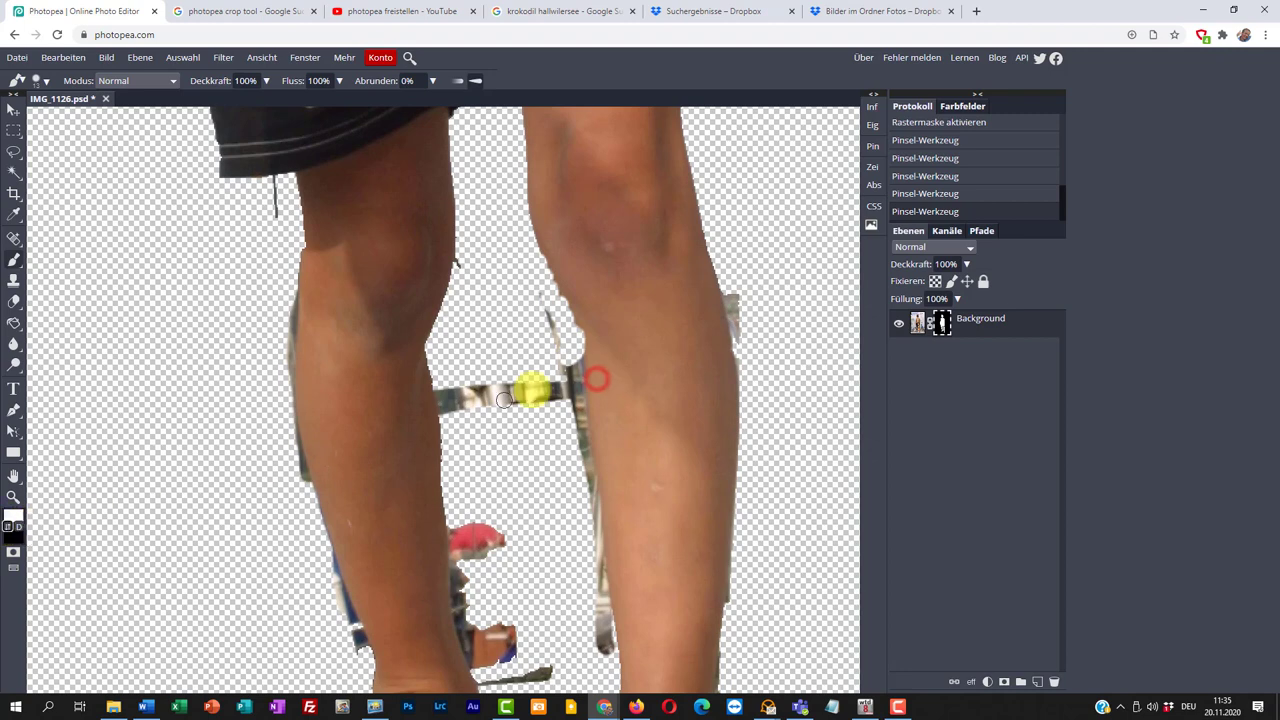
pyautogui.moveTo(570, 320)
pyautogui.mouseDown()
pyautogui.moveTo(534, 234)
pyautogui.moveTo(573, 345)
pyautogui.moveTo(551, 371)
pyautogui.mouseUp()
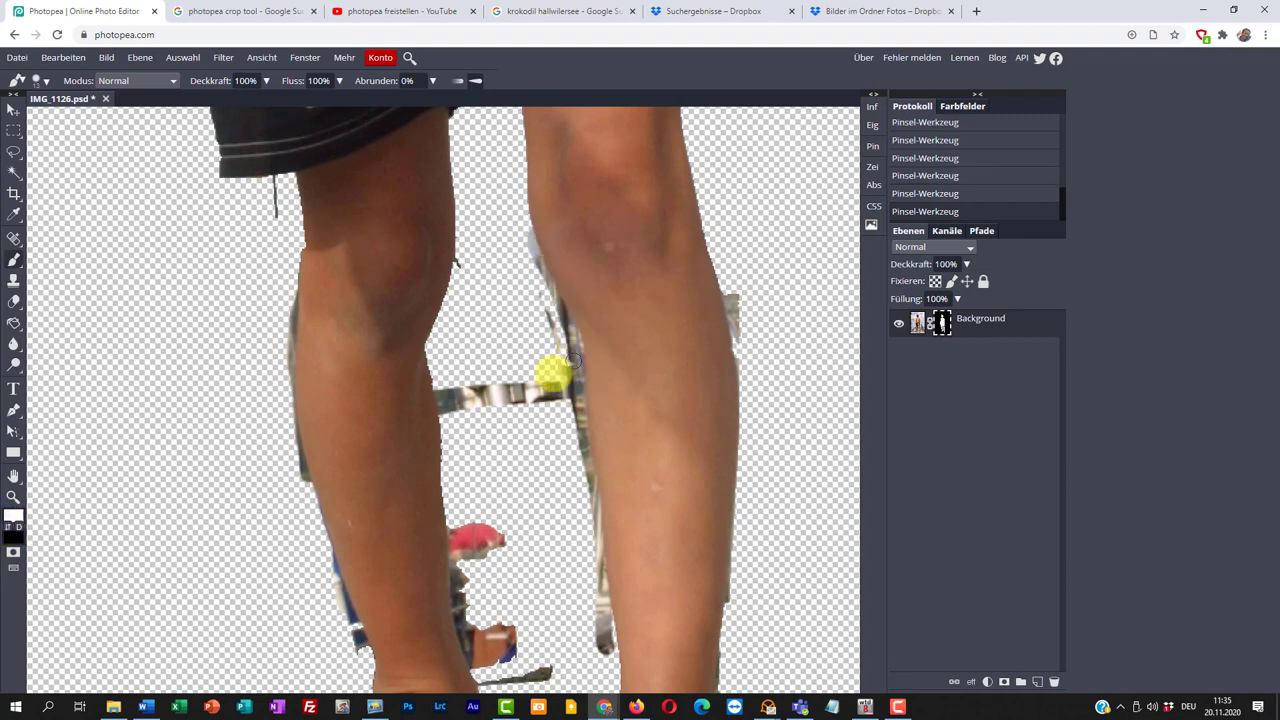
# Step: Hide the background along the front leg's inner edge from knee to lower shin with straight connected black brush strokes on the mask
pyautogui.click(8, 530)
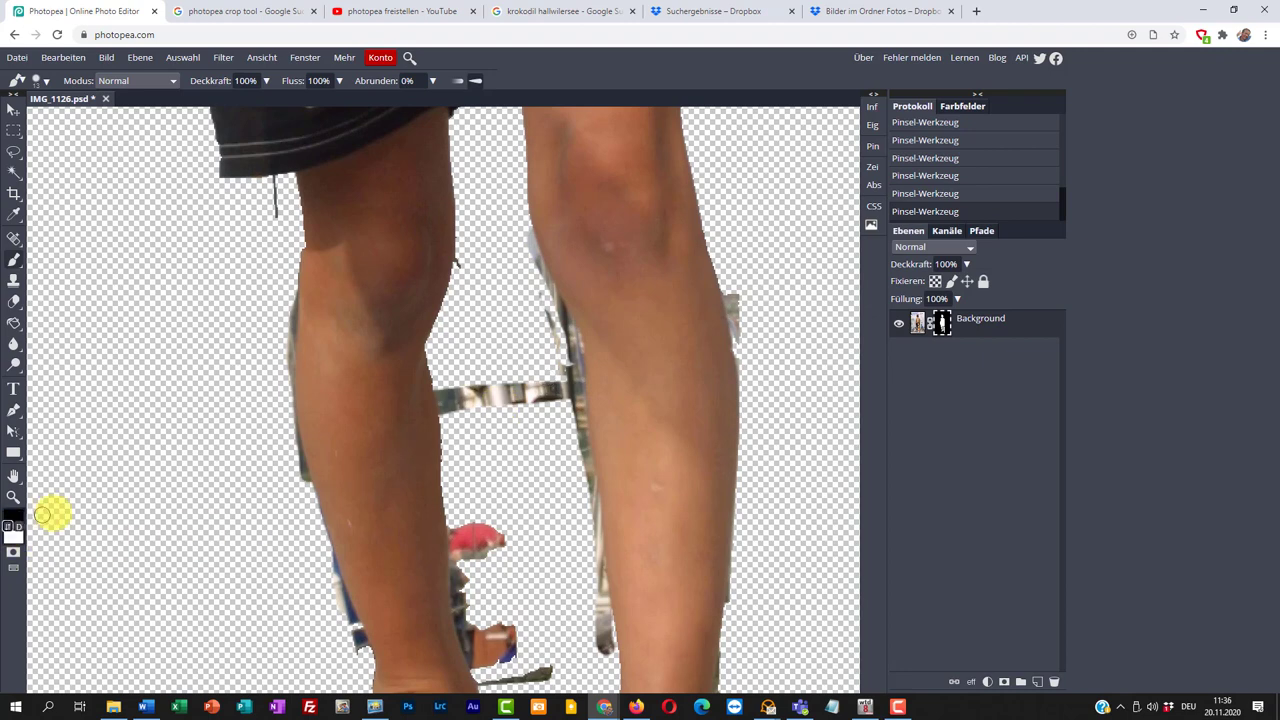
pyautogui.click(524, 228)
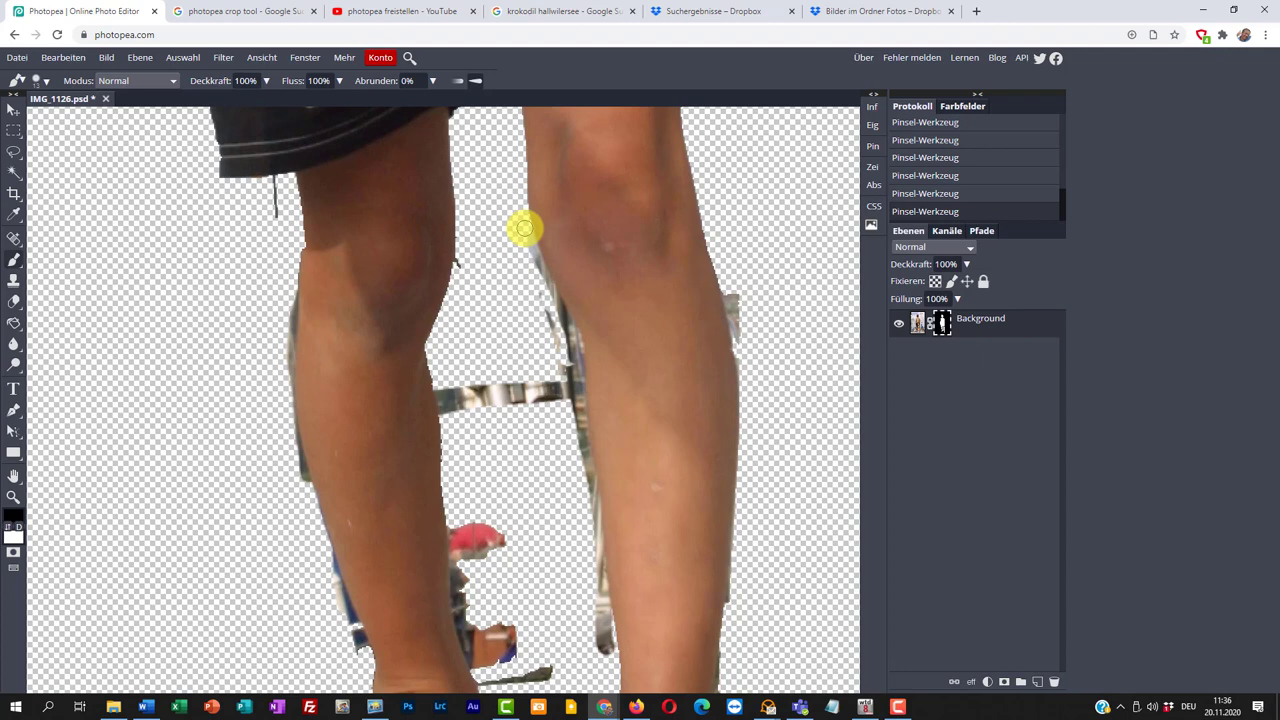
pyautogui.press('shift')
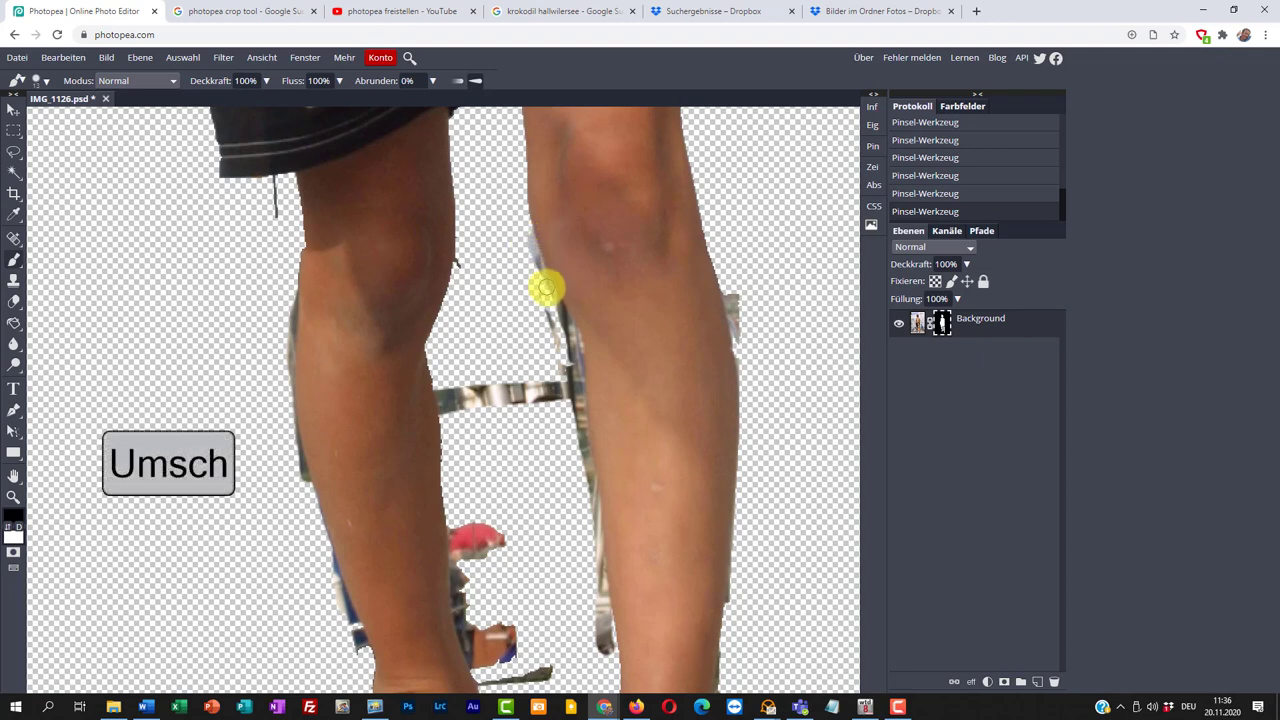
pyautogui.keyDown('shift'); pyautogui.click(578, 343); pyautogui.keyUp('shift')
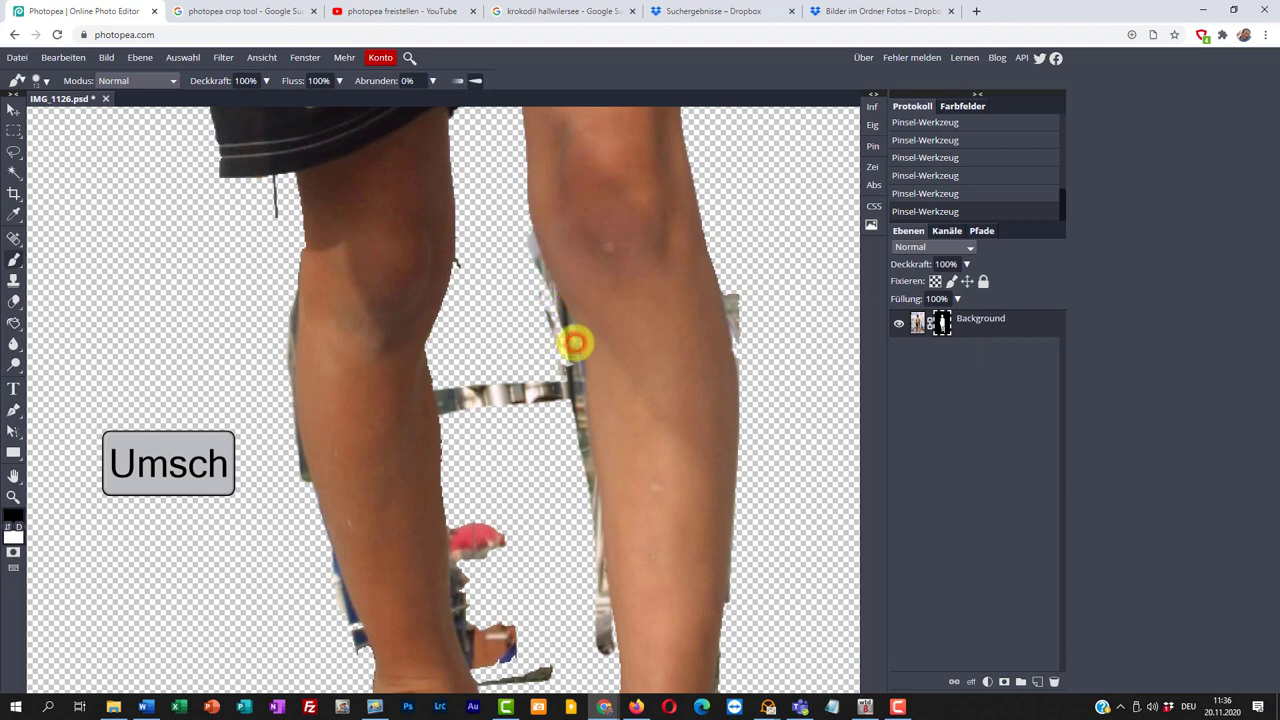
pyautogui.keyDown('shift'); pyautogui.click(575, 343); pyautogui.keyUp('shift')
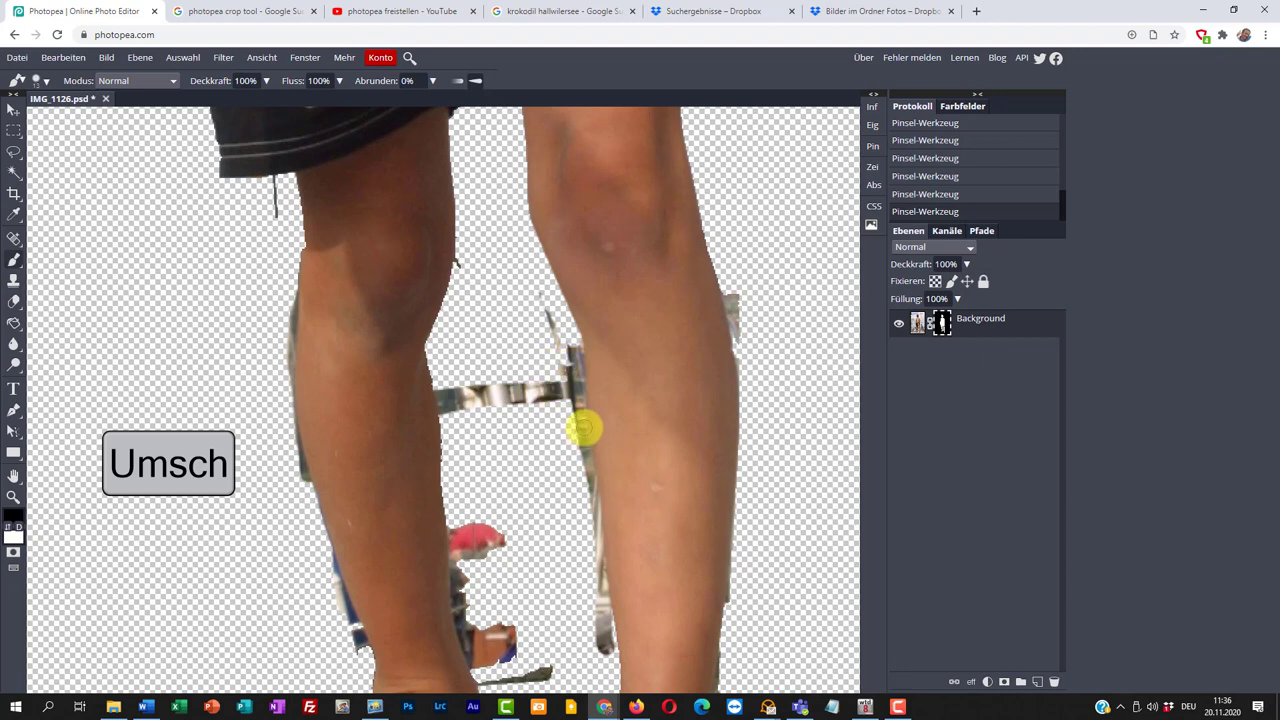
pyautogui.moveTo(580, 337); pyautogui.dragTo(582, 442)
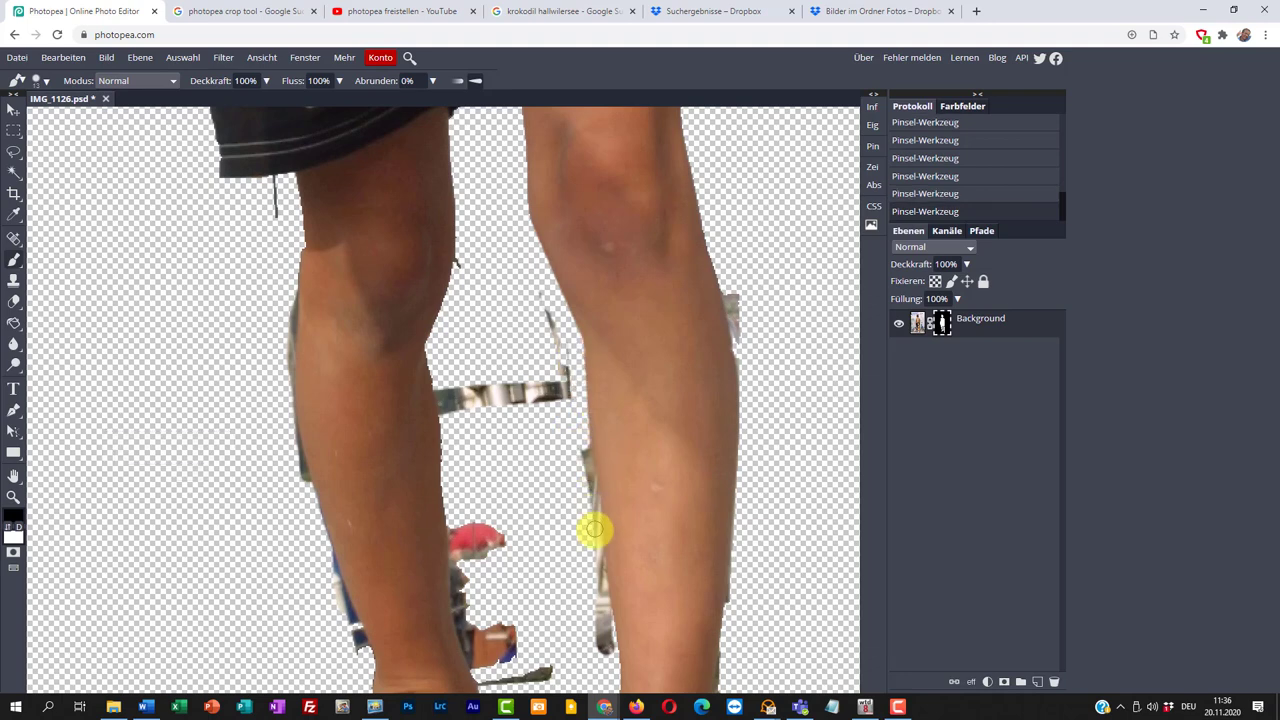
pyautogui.keyDown('shift'); pyautogui.click(598, 558); pyautogui.keyUp('shift')
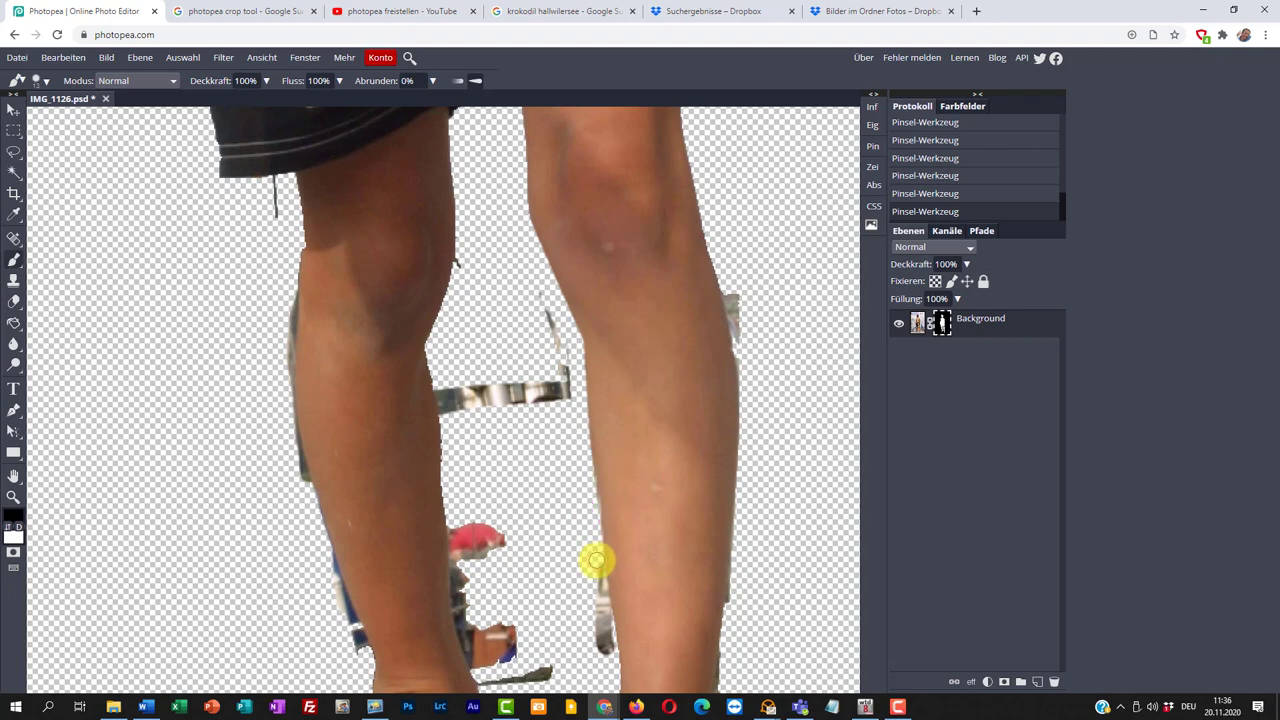
pyautogui.keyDown('shift'); pyautogui.click(608, 655); pyautogui.keyUp('shift')
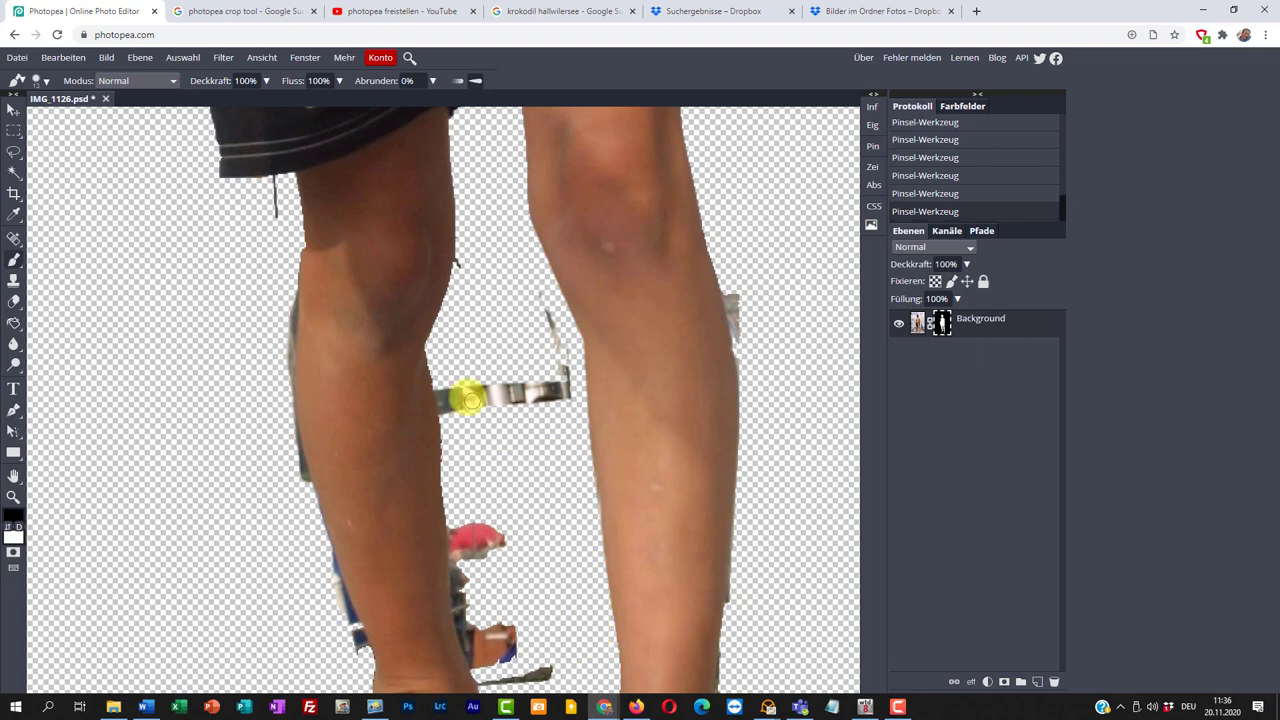
# Step: Hide the background fringe along the rear leg's outer edge from knee to shin with straight connected black brush strokes on the mask
pyautogui.click(292, 272)
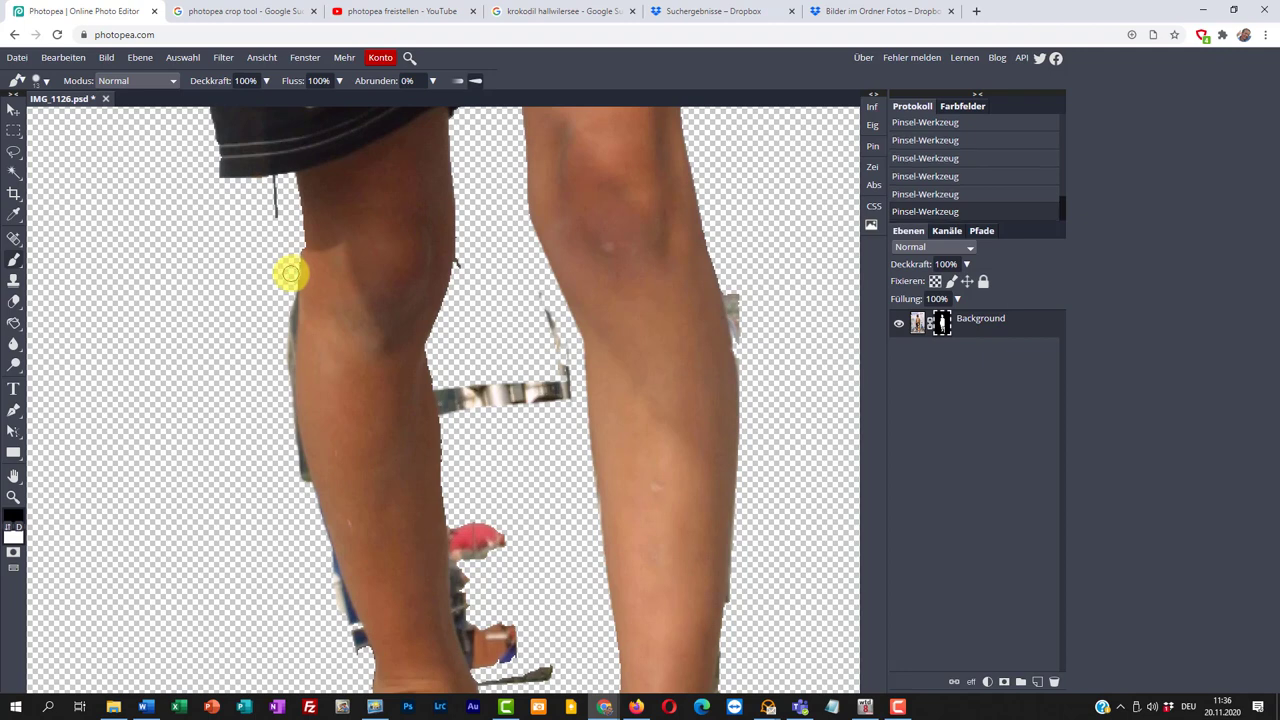
pyautogui.press('shift')
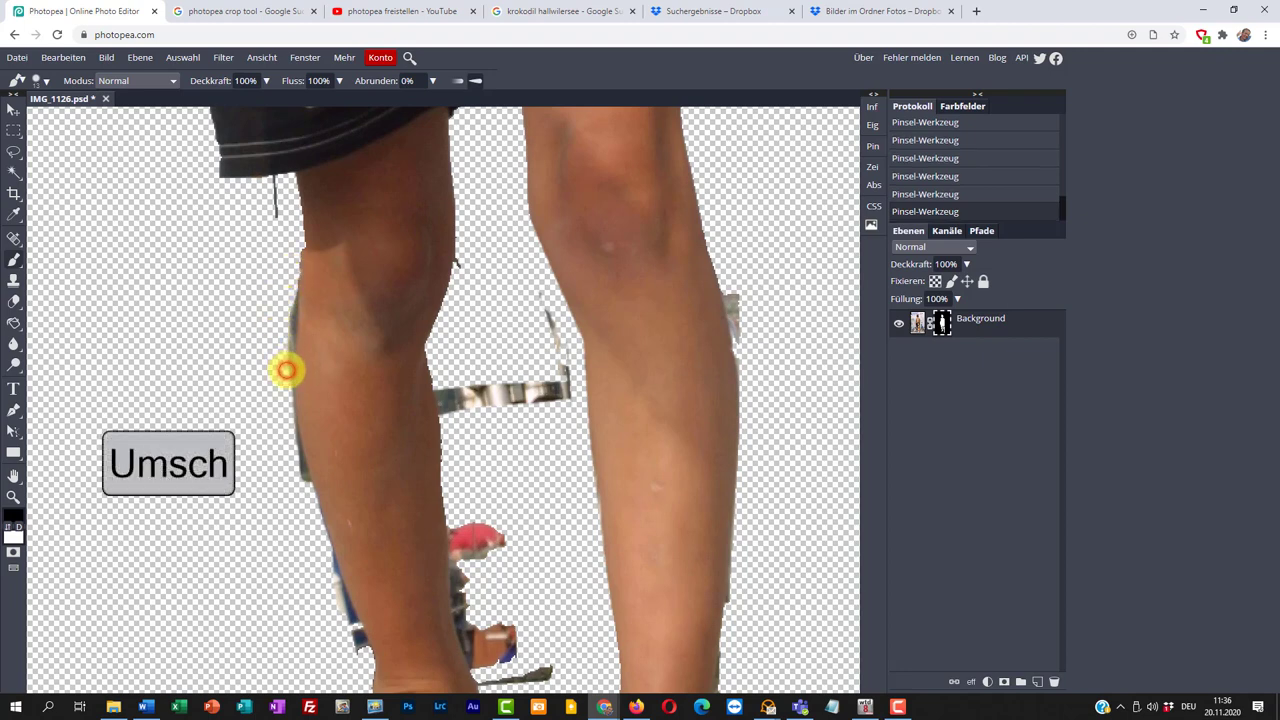
pyautogui.keyDown('shift'); pyautogui.click(286, 371); pyautogui.keyUp('shift')
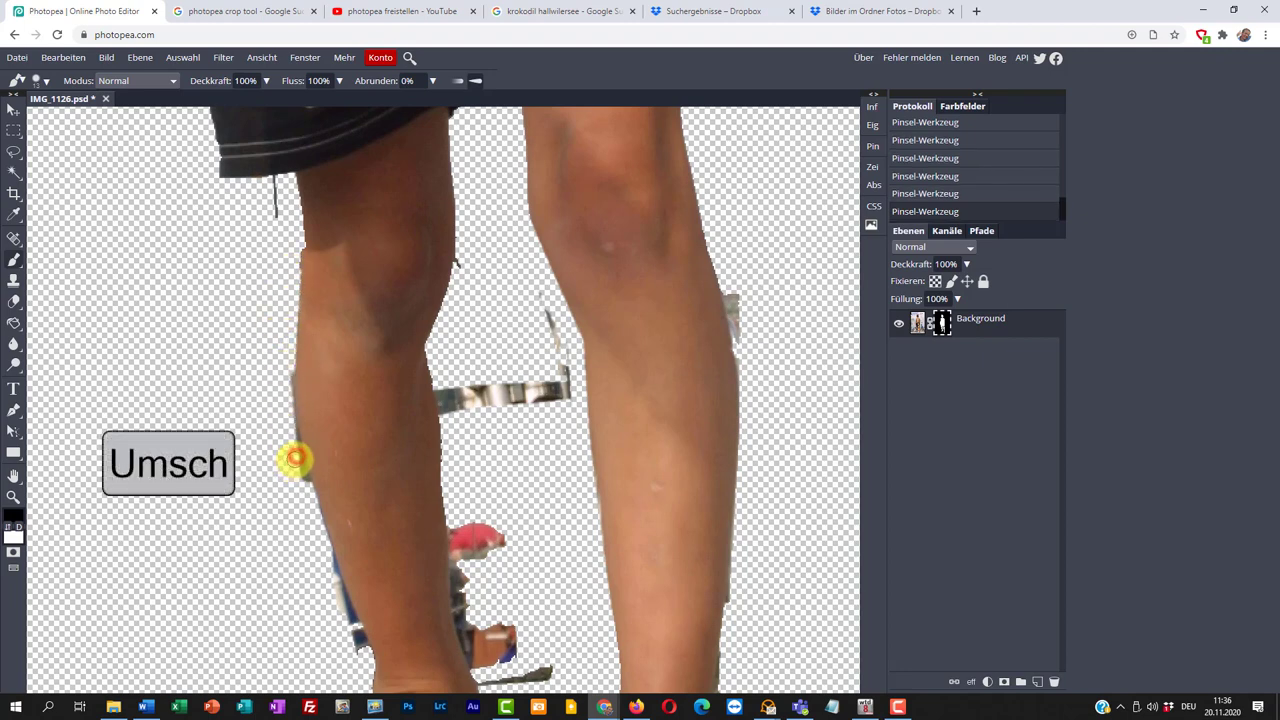
pyautogui.keyDown('shift'); pyautogui.click(296, 457); pyautogui.keyUp('shift')
pyautogui.keyDown('shift'); pyautogui.click(331, 574); pyautogui.keyUp('shift')
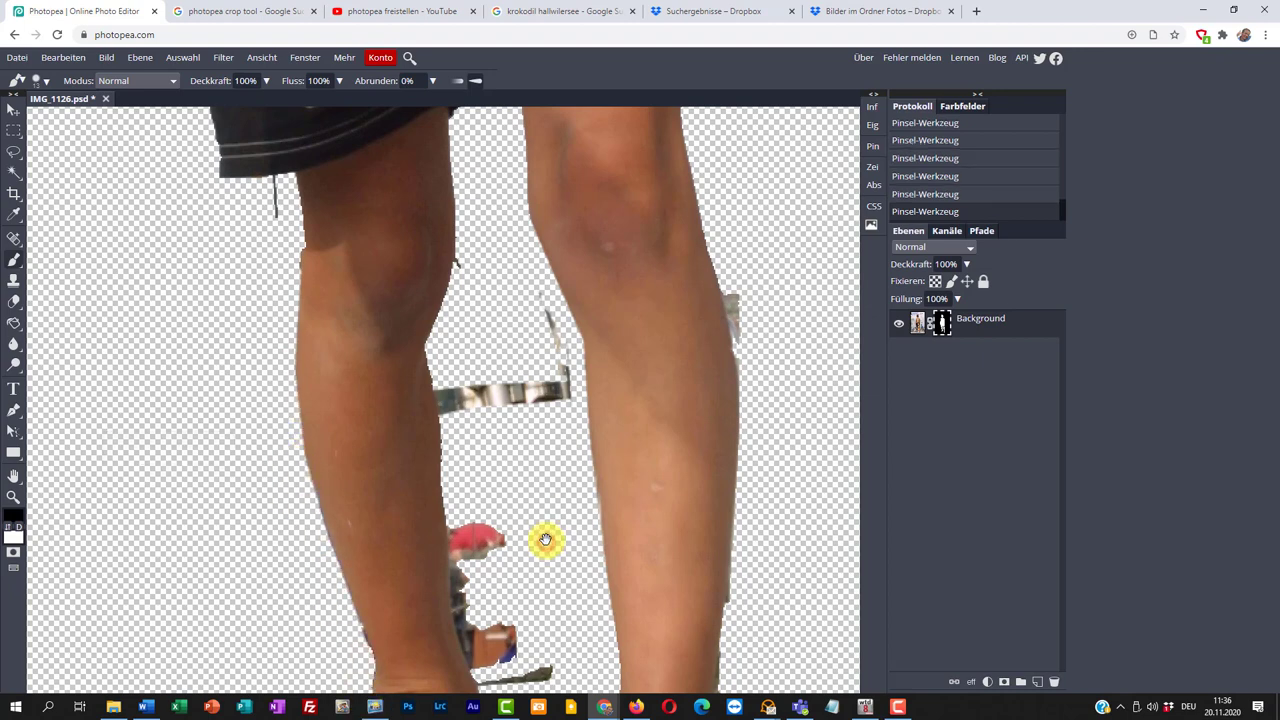
# Step: Paint out the background remnants between the shins and beside the rear ankle in black on the layer mask
pyautogui.moveTo(543, 537); pyautogui.dragTo(545, 282)
pyautogui.moveTo(429, 500)
pyautogui.mouseDown()
pyautogui.moveTo(357, 519)
pyautogui.moveTo(387, 487)
pyautogui.moveTo(421, 486)
pyautogui.moveTo(376, 504)
pyautogui.moveTo(422, 501)
pyautogui.mouseUp()
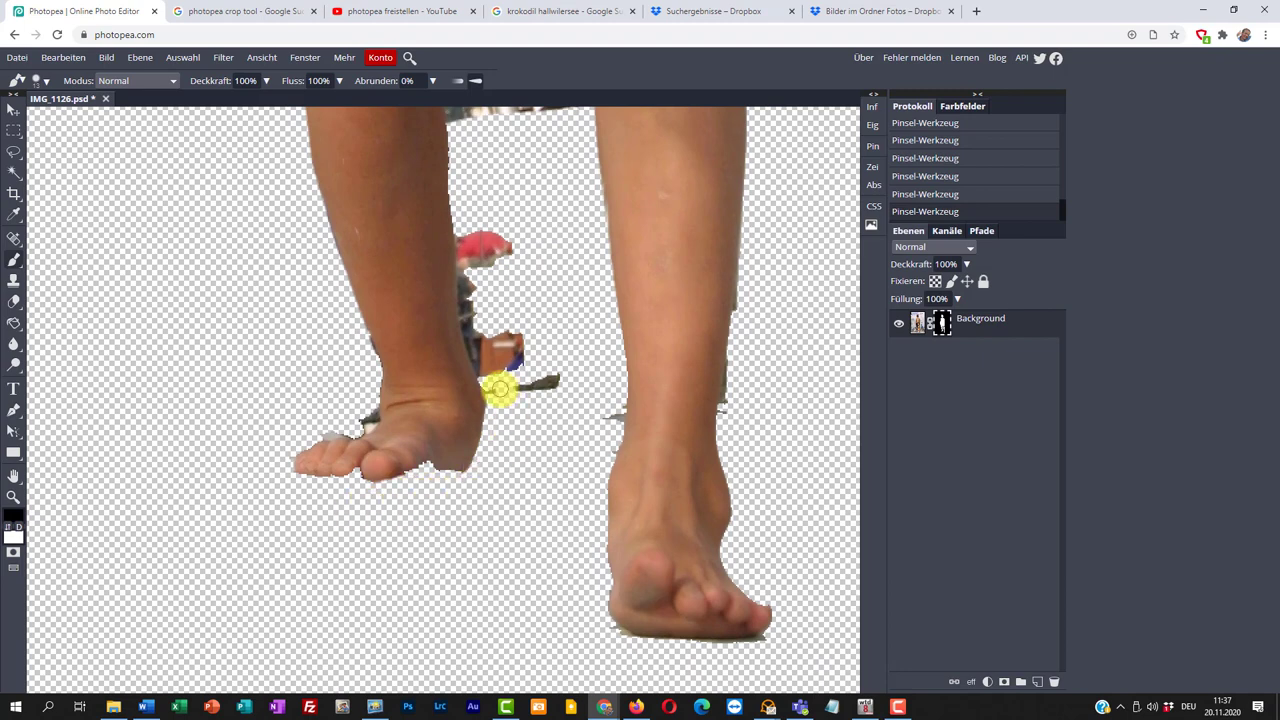
pyautogui.moveTo(500, 393); pyautogui.dragTo(553, 378)
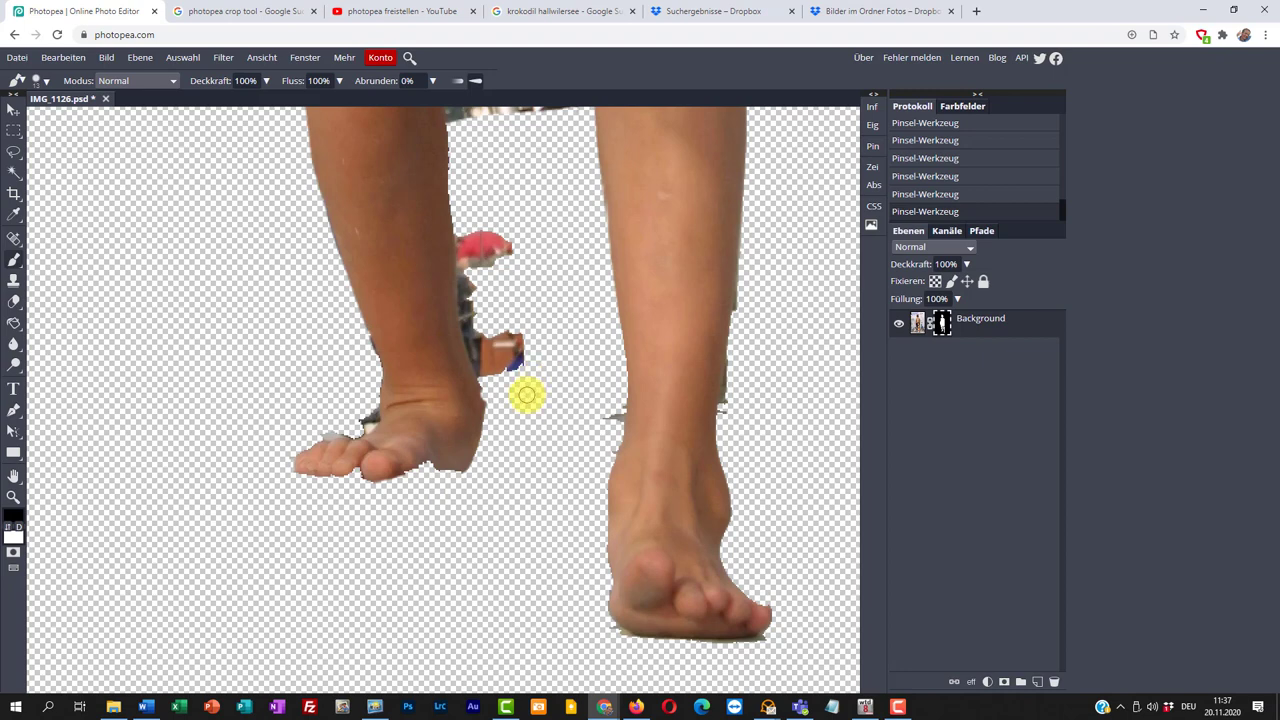
pyautogui.click(526, 367)
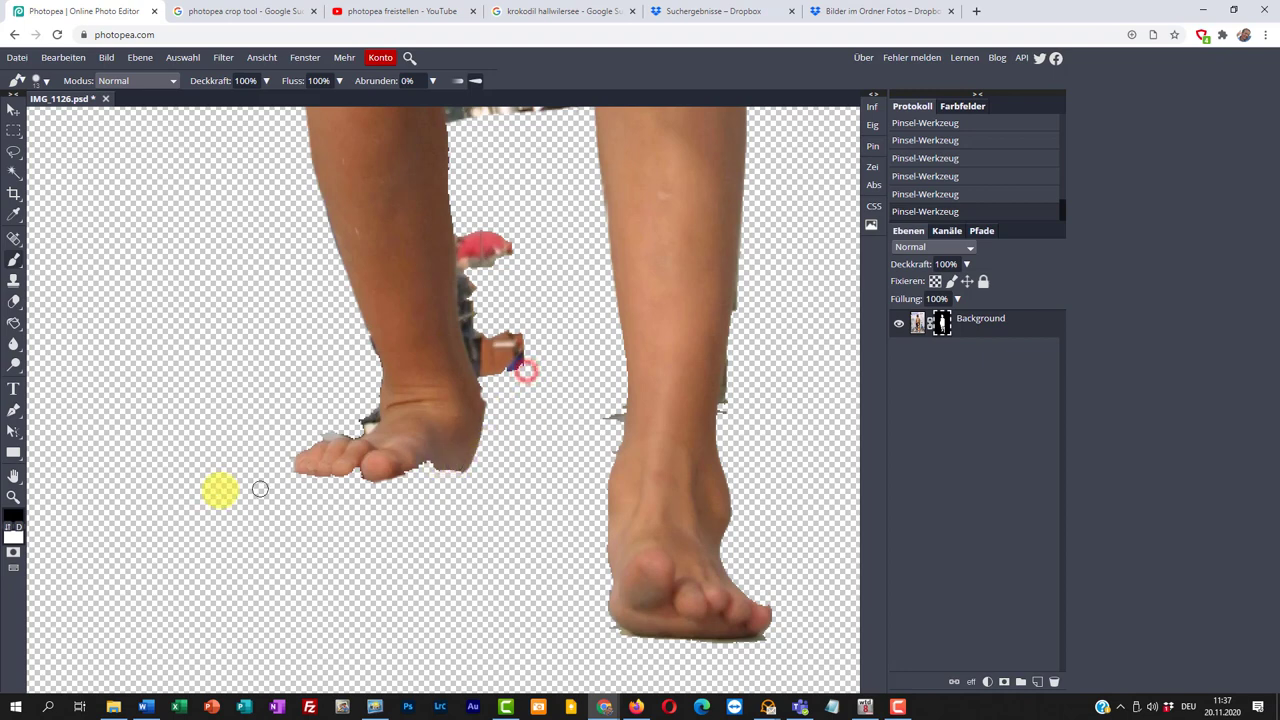
pyautogui.click(497, 386)
pyautogui.moveTo(461, 233)
pyautogui.mouseDown()
pyautogui.moveTo(486, 380)
pyautogui.moveTo(520, 363)
pyautogui.mouseUp()
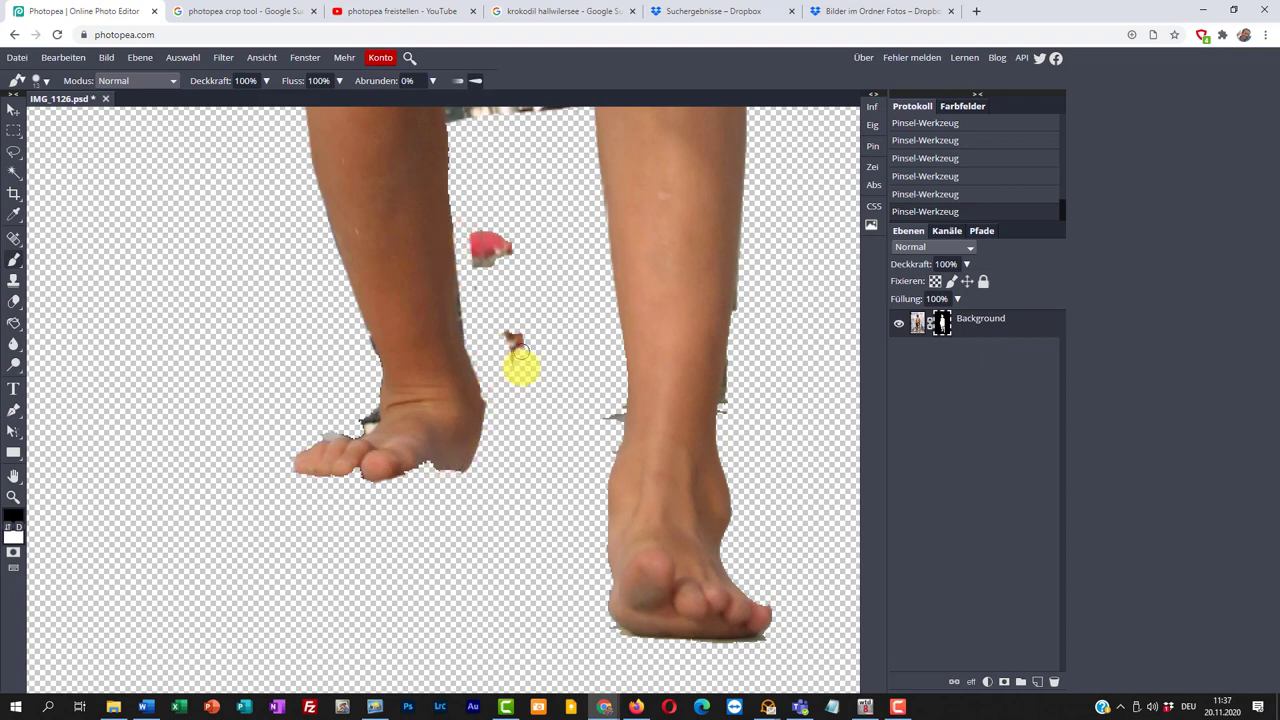
pyautogui.click(363, 343)
pyautogui.moveTo(490, 245); pyautogui.dragTo(480, 275)
# Step: Paint out the remnants above the rear foot's toes in black, and restore the missing underside of that foot in white
pyautogui.click(373, 385)
pyautogui.click(370, 425)
pyautogui.moveTo(320, 429); pyautogui.dragTo(351, 429)
pyautogui.press('x')
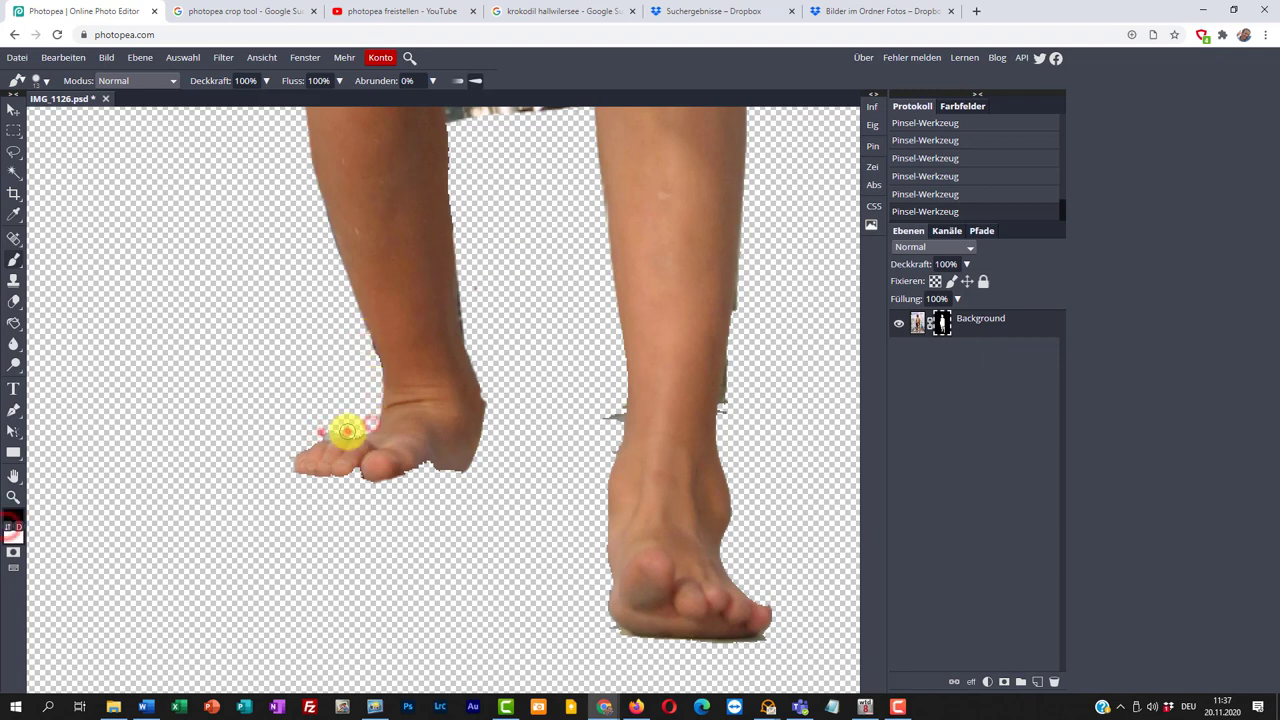
pyautogui.click(460, 457)
# Step: Paint out the background remnants beside the inner side of the front foot's ankle in black on the layer mask
pyautogui.press('x')
pyautogui.click(608, 400)
pyautogui.click(608, 428)
pyautogui.click(603, 457)
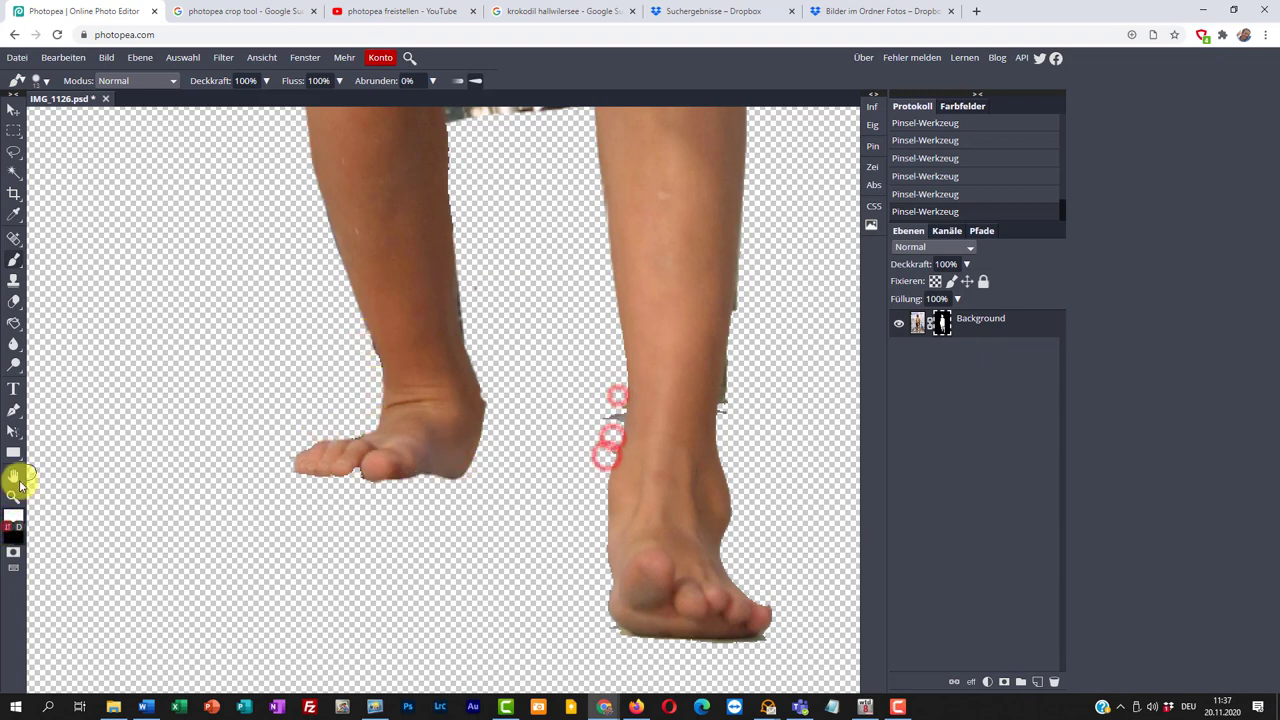
pyautogui.click(607, 452)
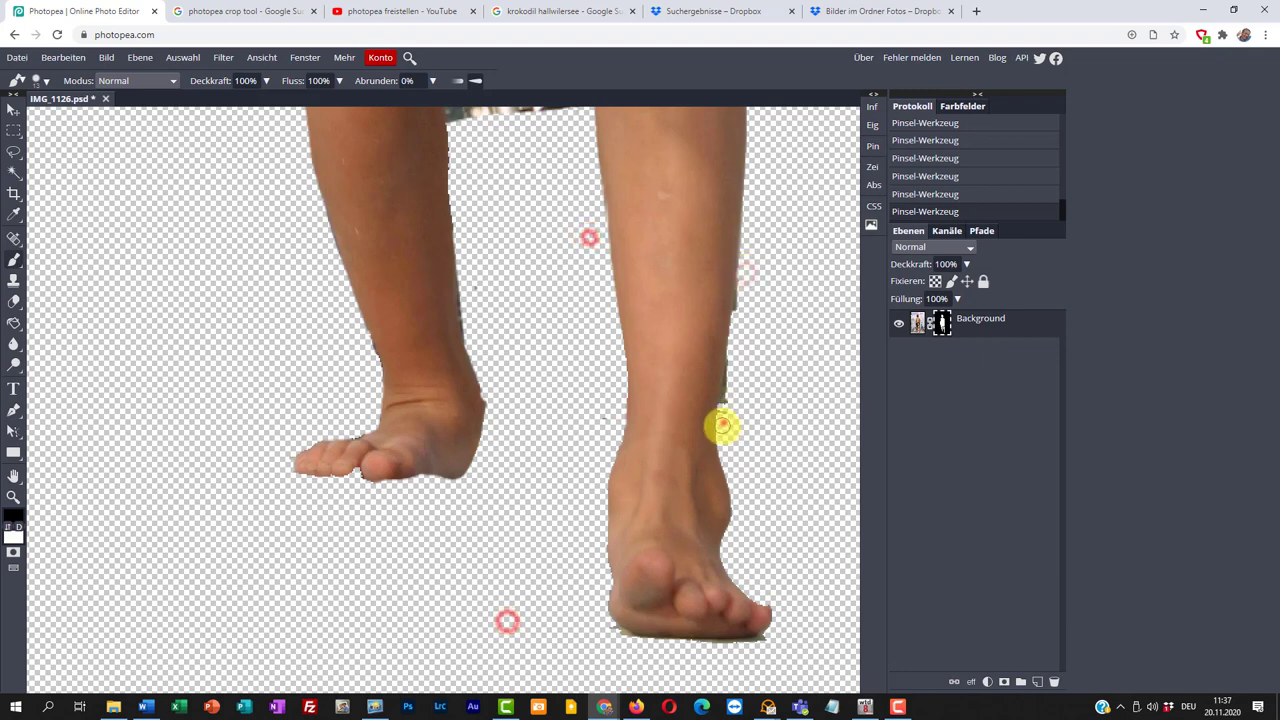
# Step: Paint out the background remnants beside both knees and the thin streak below the shorts' hem in black on the layer mask
pyautogui.scroll(5, 503, 535)
pyautogui.click(715, 555)
pyautogui.moveTo(500, 607); pyautogui.dragTo(417, 609)
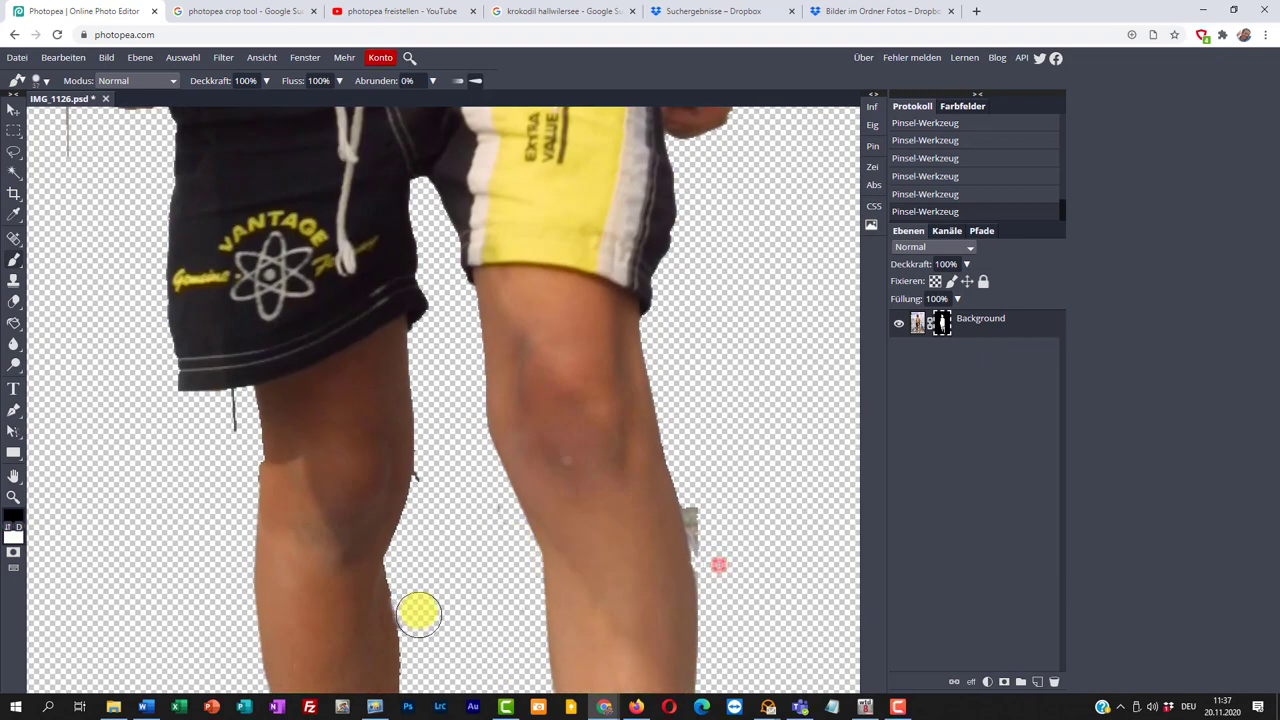
pyautogui.click(714, 537)
pyautogui.click(232, 420)
pyautogui.scroll(-6, 450, 485)
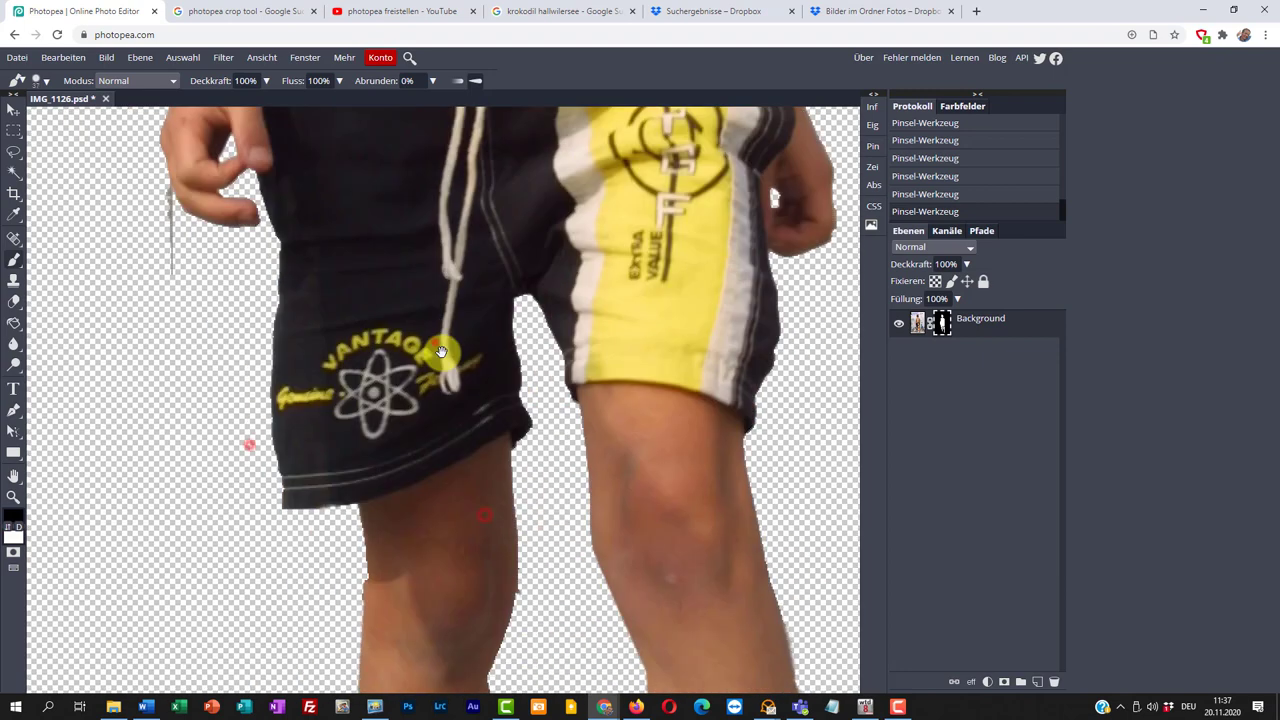
pyautogui.scroll(-3, 522, 419)
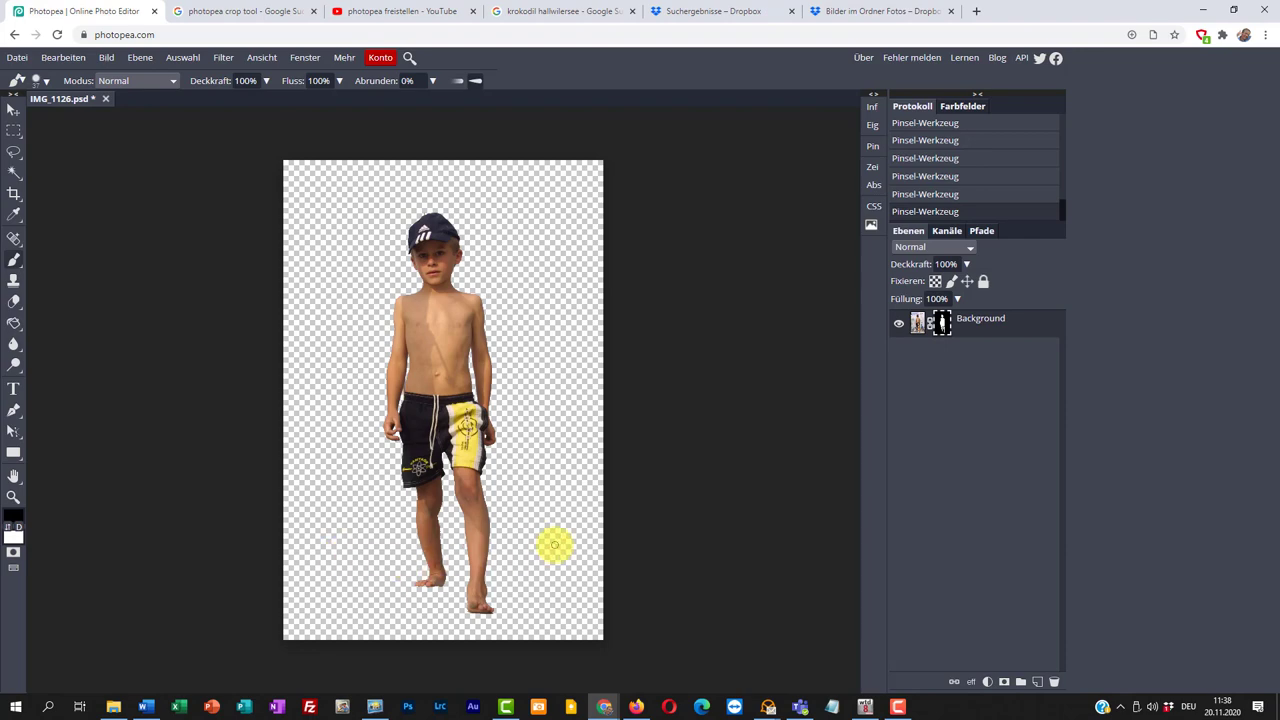
# Step: Add a new layer beneath the masked Background layer and fill it with black using the Fill tool
pyautogui.click(1040, 683)
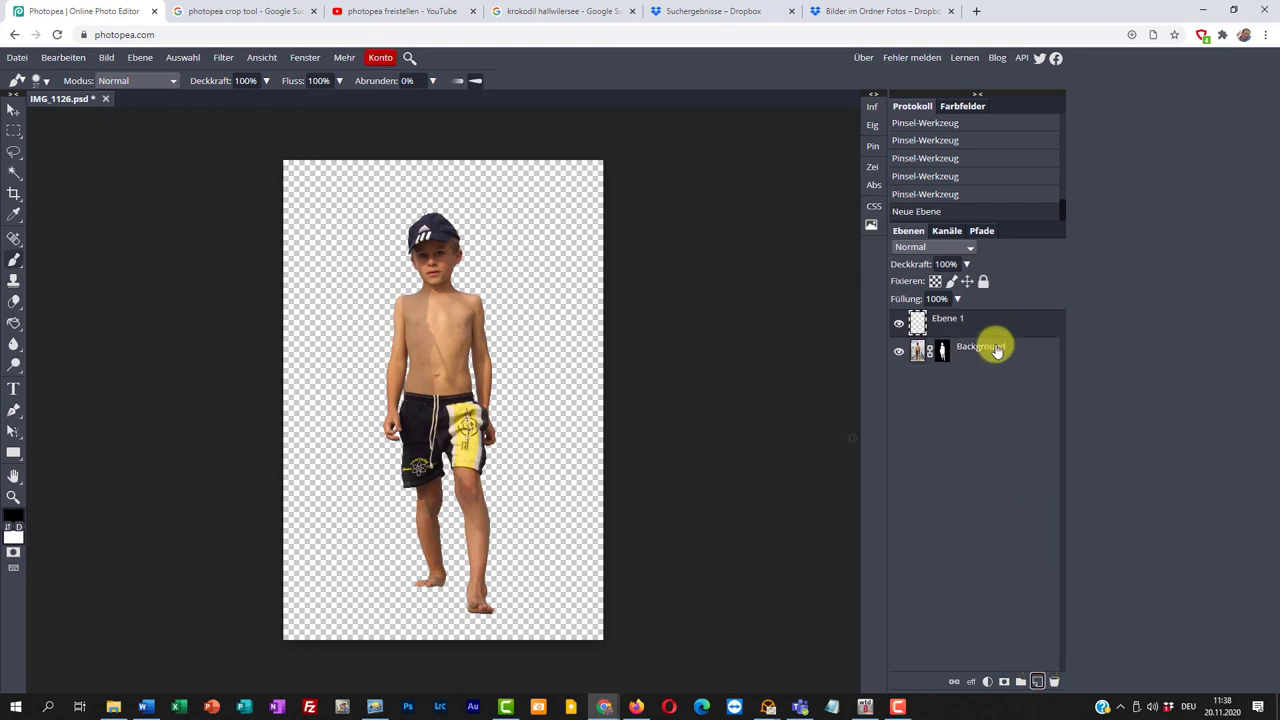
pyautogui.moveTo(988, 325); pyautogui.dragTo(978, 350)
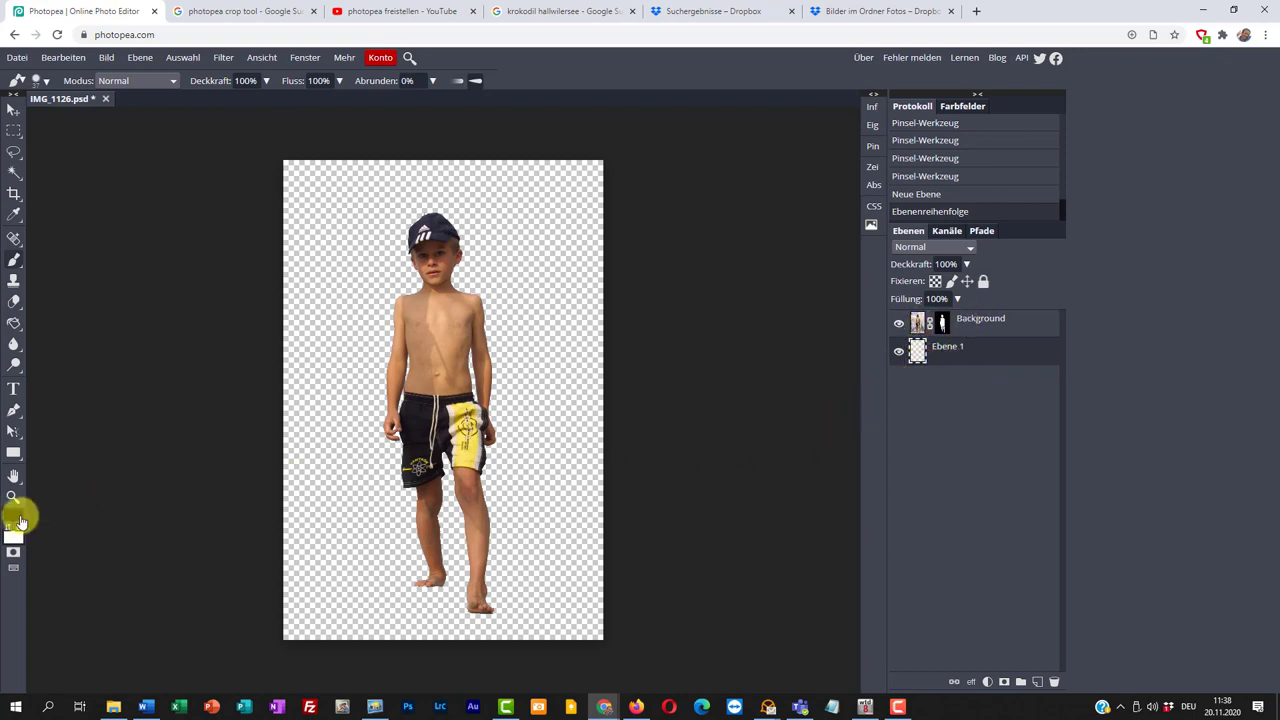
pyautogui.rightClick(13, 323)
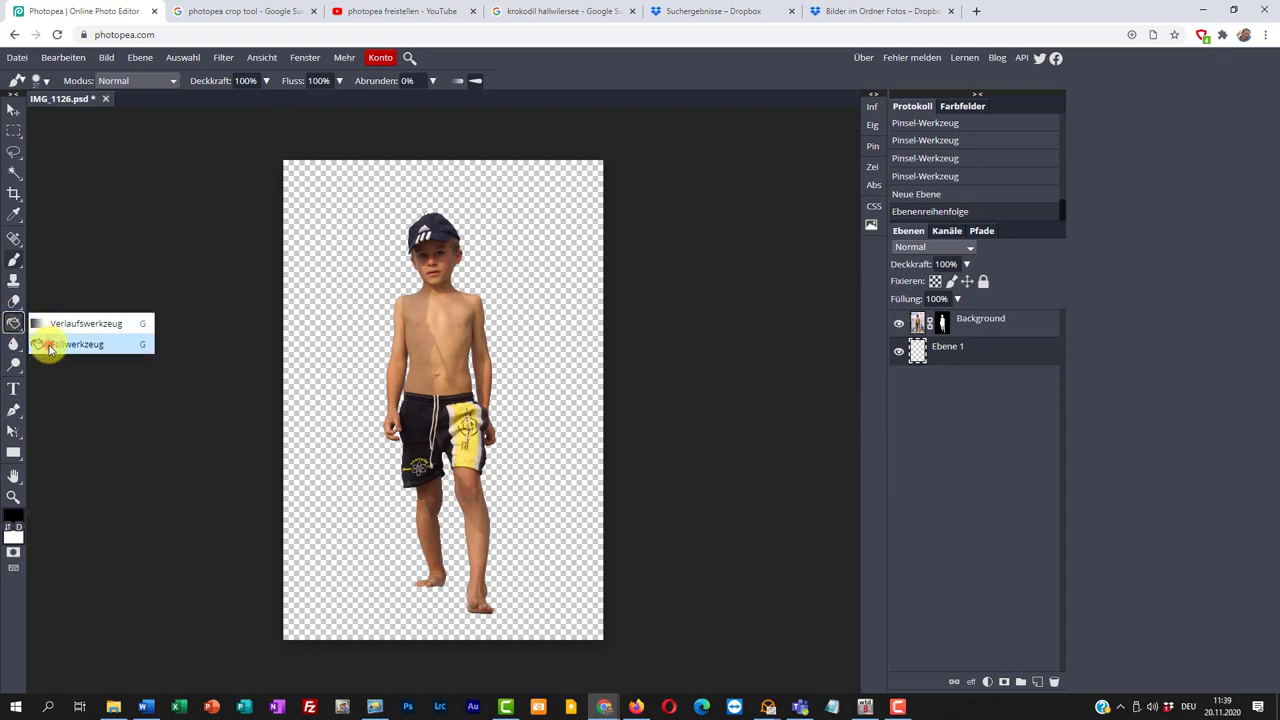
pyautogui.click(50, 345)
pyautogui.click(330, 315)
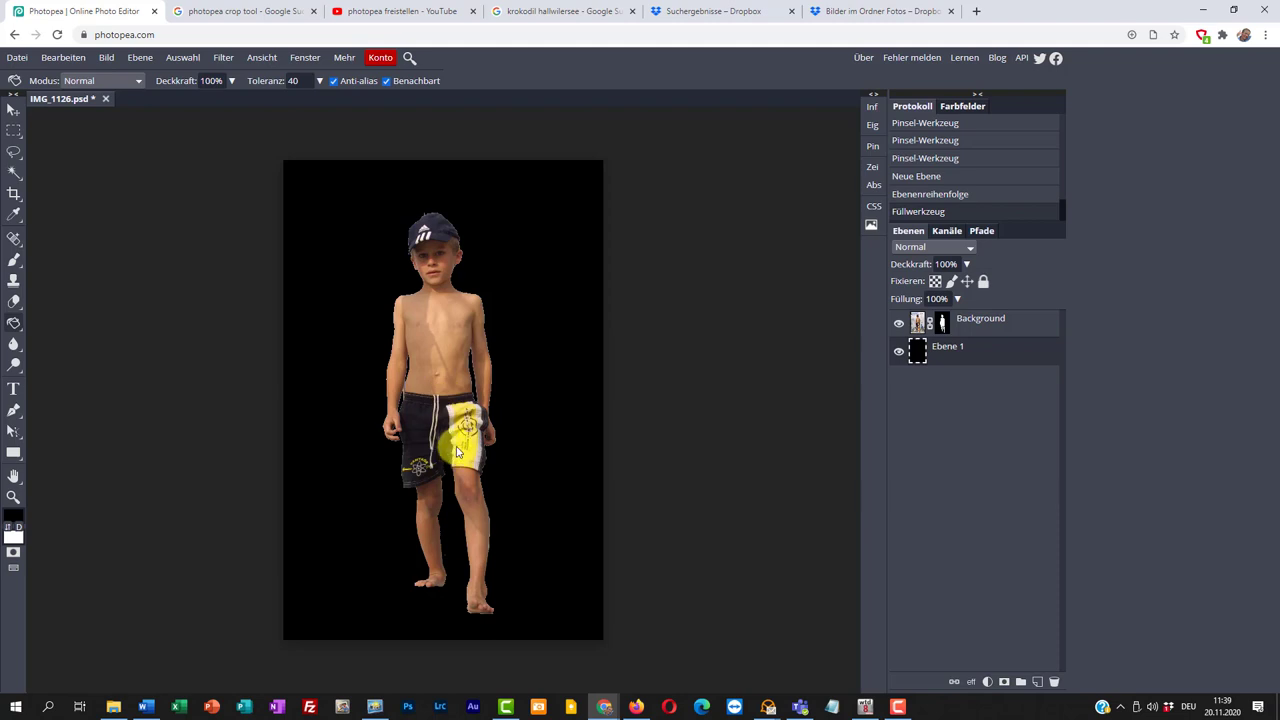
# Step: Paint out the blue and yellow background strip between the forearm and the waist in black on the Background layer's mask
pyautogui.scroll(5, 457, 452)
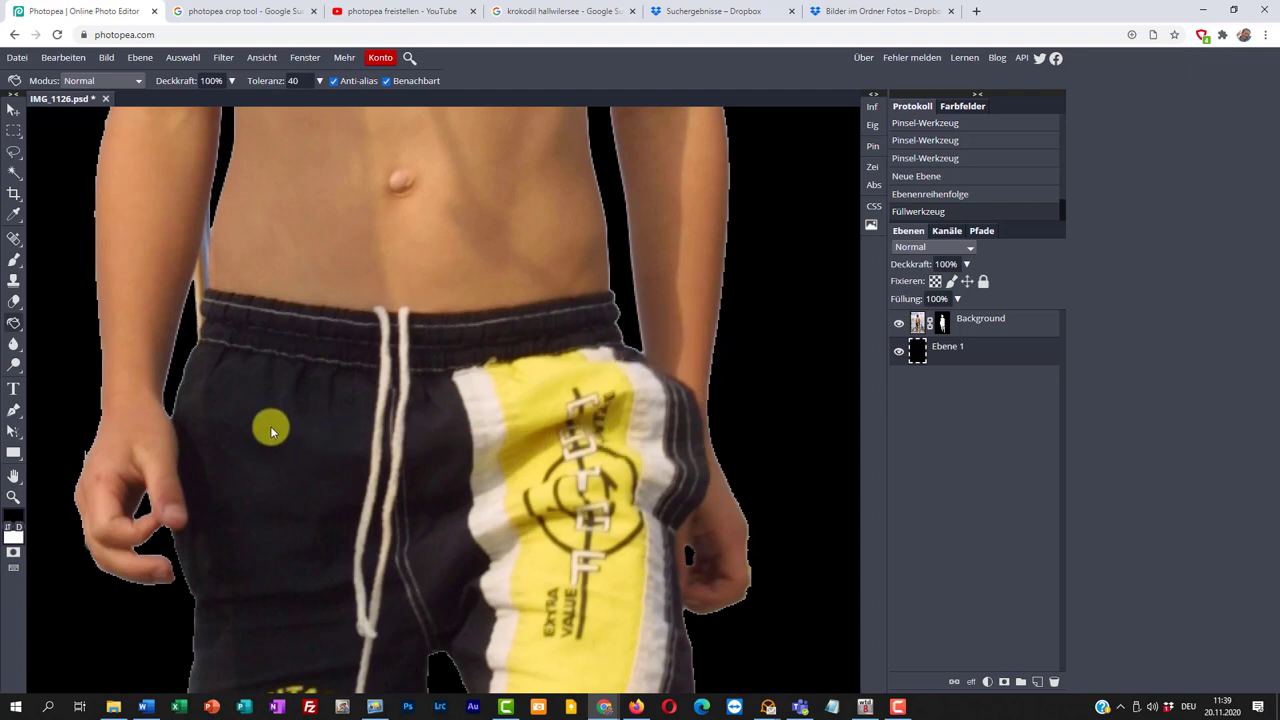
pyautogui.click(945, 325)
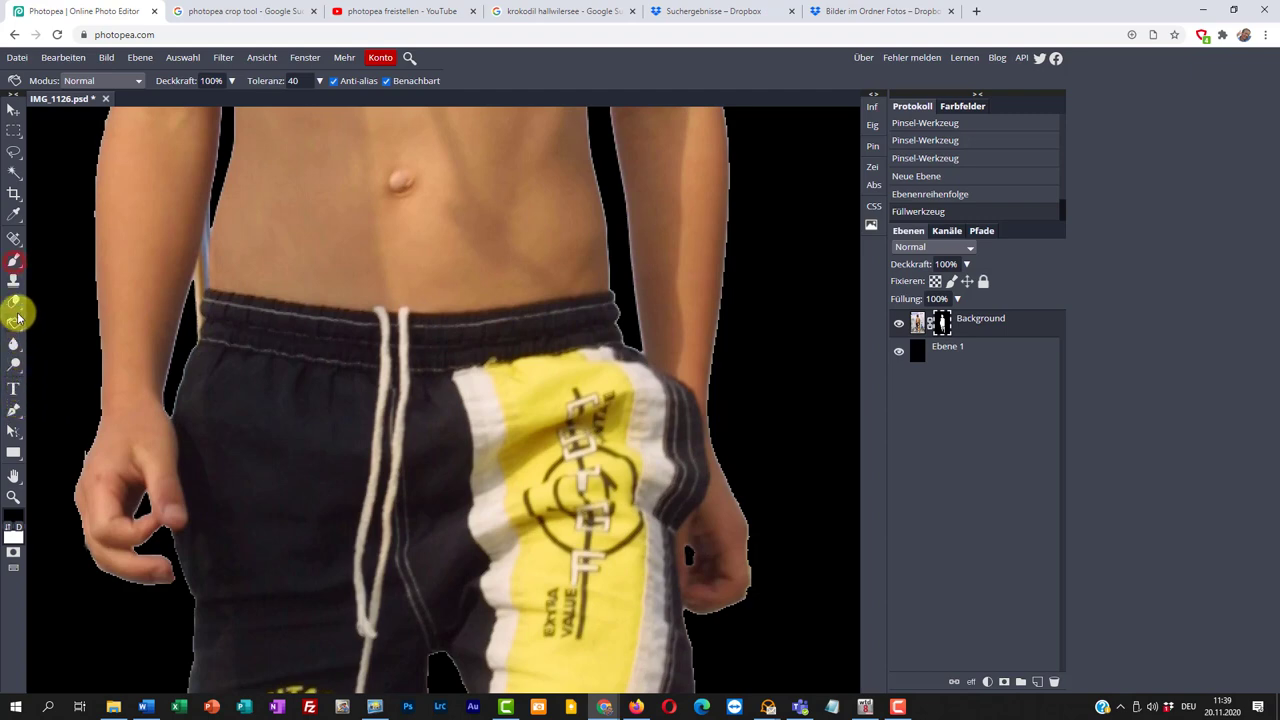
pyautogui.click(14, 259)
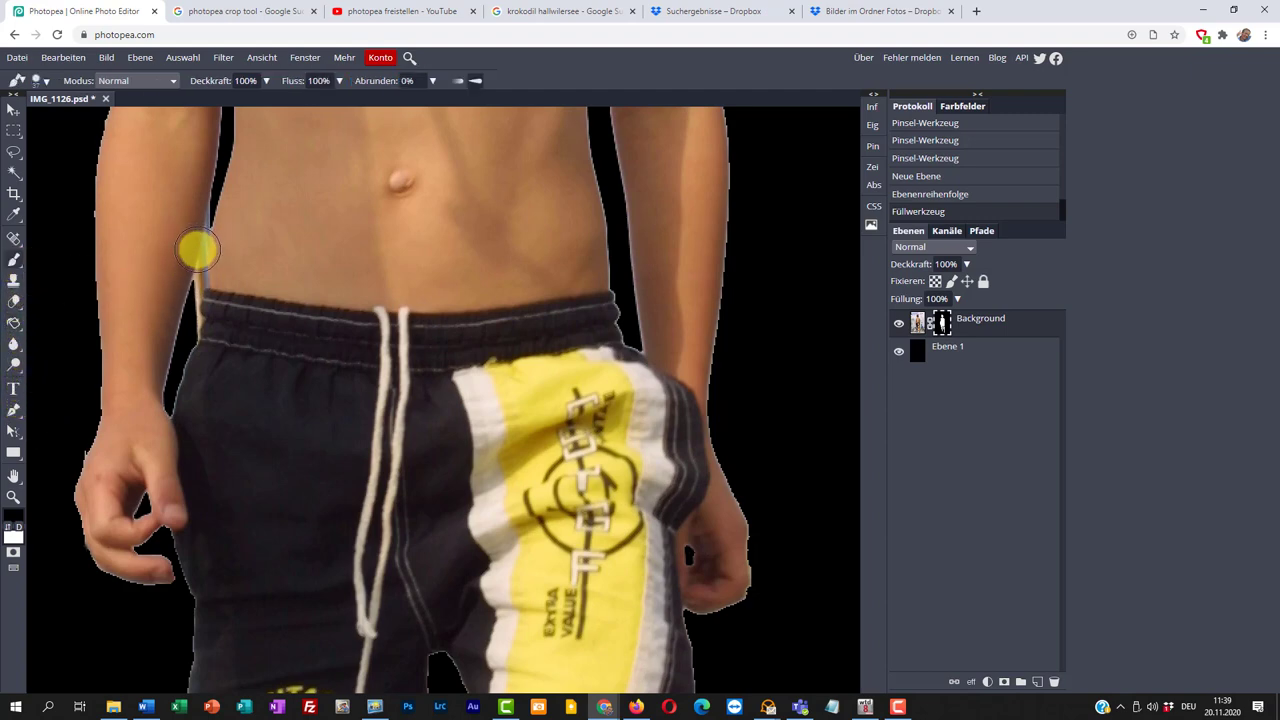
pyautogui.moveTo(197, 249)
pyautogui.mouseDown()
pyautogui.moveTo(175, 251)
pyautogui.moveTo(211, 213)
pyautogui.moveTo(190, 316)
pyautogui.mouseUp()
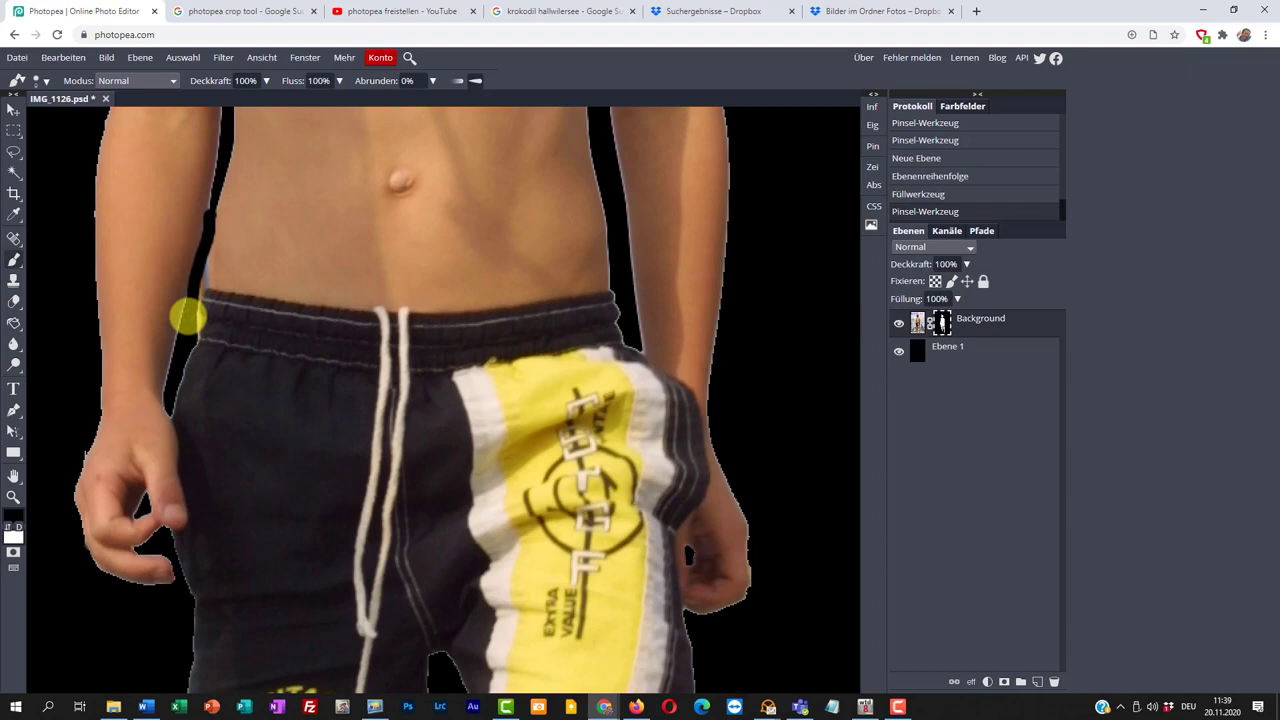
pyautogui.hotkey('ctrl', 'z')
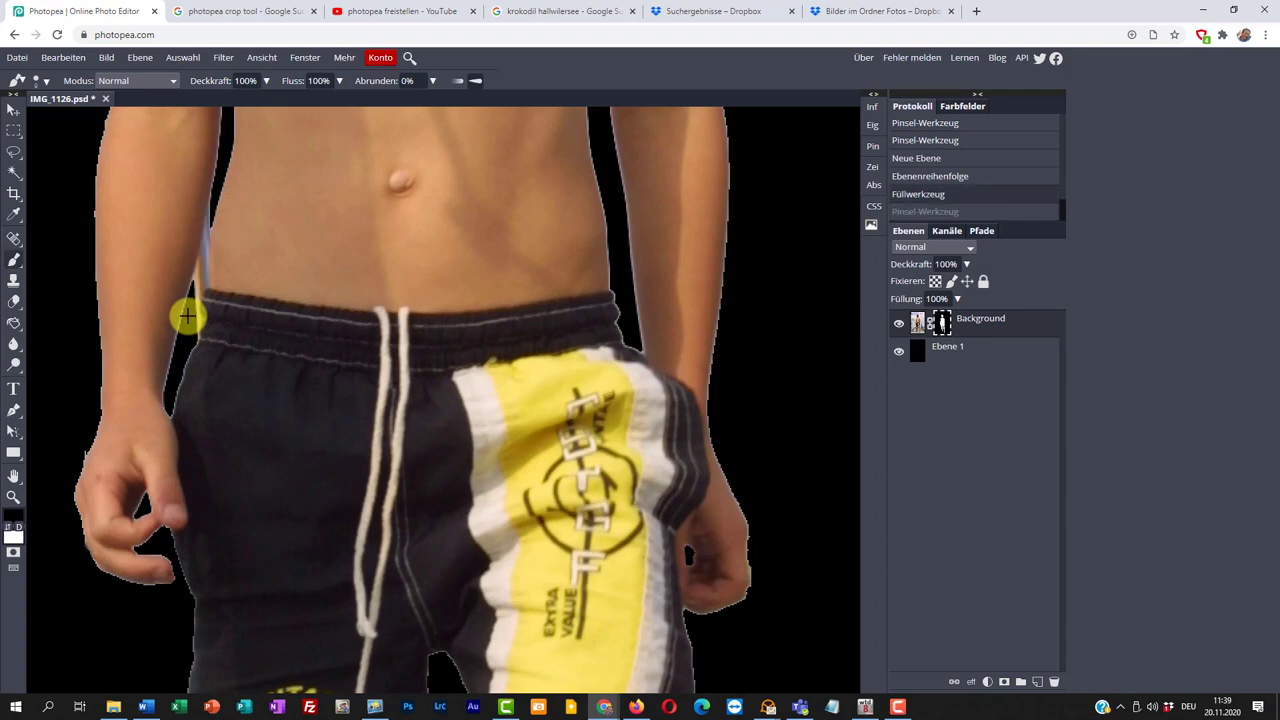
pyautogui.scroll(3, 186, 316)
pyautogui.moveTo(246, 209); pyautogui.dragTo(258, 372)
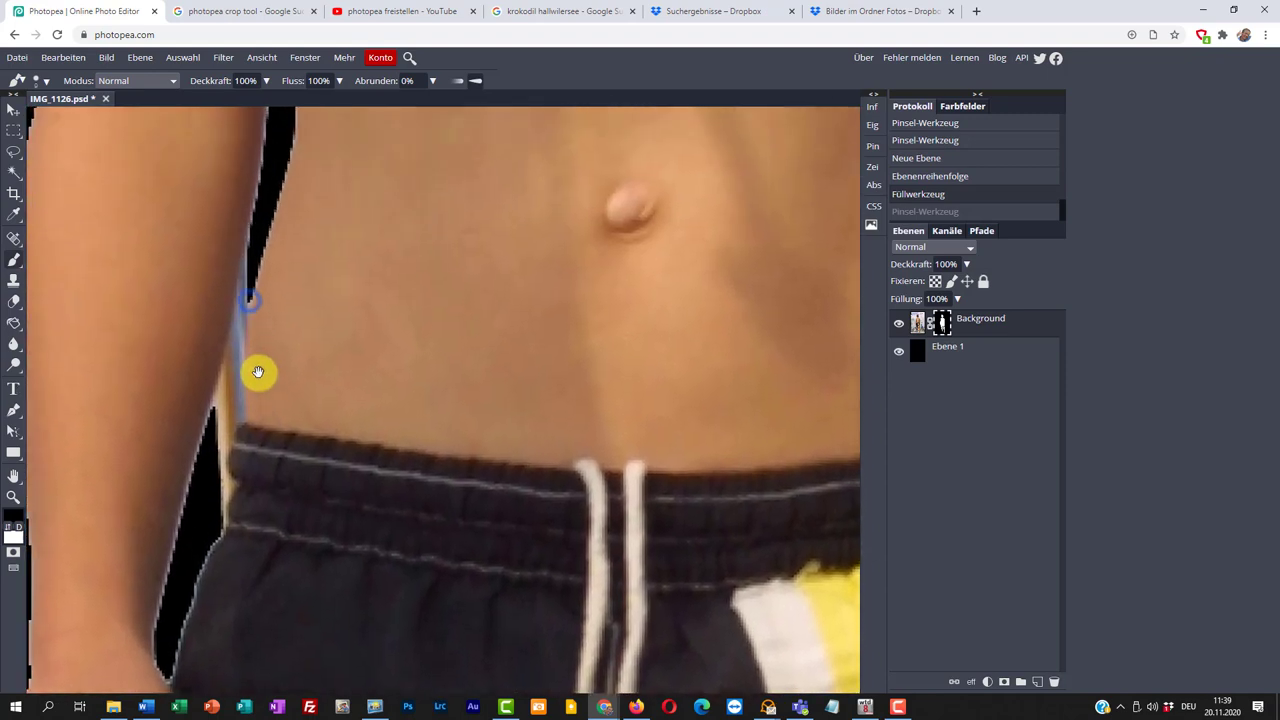
pyautogui.click(249, 300)
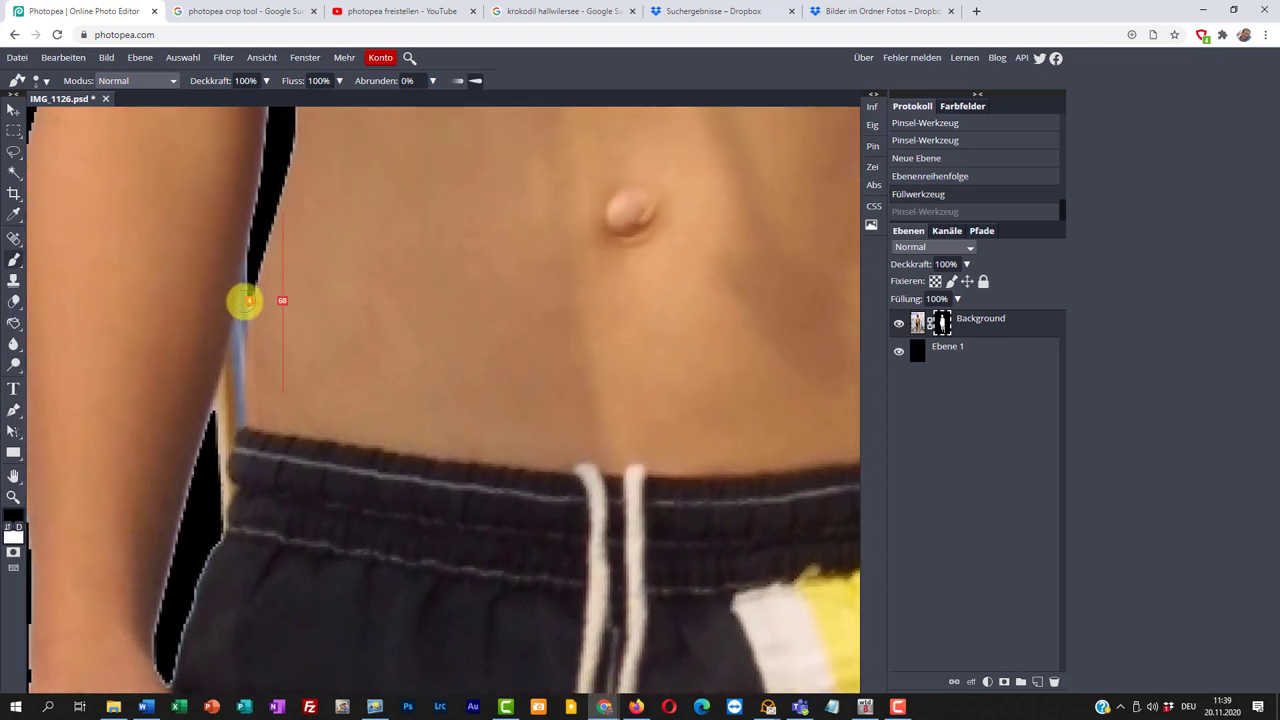
pyautogui.moveTo(246, 300)
pyautogui.mouseDown()
pyautogui.moveTo(248, 255)
pyautogui.moveTo(246, 266)
pyautogui.mouseUp()
pyautogui.moveTo(228, 361); pyautogui.dragTo(214, 440)
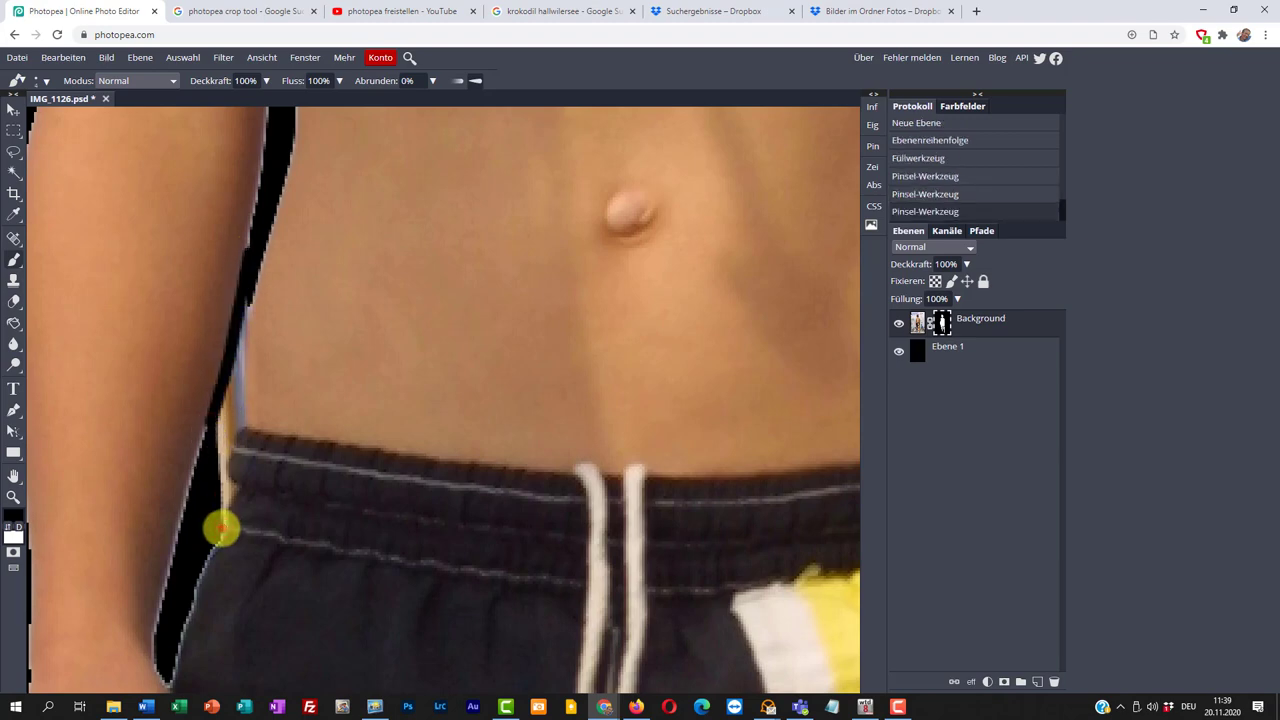
pyautogui.moveTo(222, 529)
pyautogui.mouseDown()
pyautogui.moveTo(234, 490)
pyautogui.moveTo(216, 463)
pyautogui.moveTo(237, 424)
pyautogui.moveTo(251, 303)
pyautogui.moveTo(220, 431)
pyautogui.moveTo(240, 348)
pyautogui.moveTo(220, 503)
pyautogui.moveTo(223, 486)
pyautogui.mouseUp()
pyautogui.scroll(-5, 381, 348)
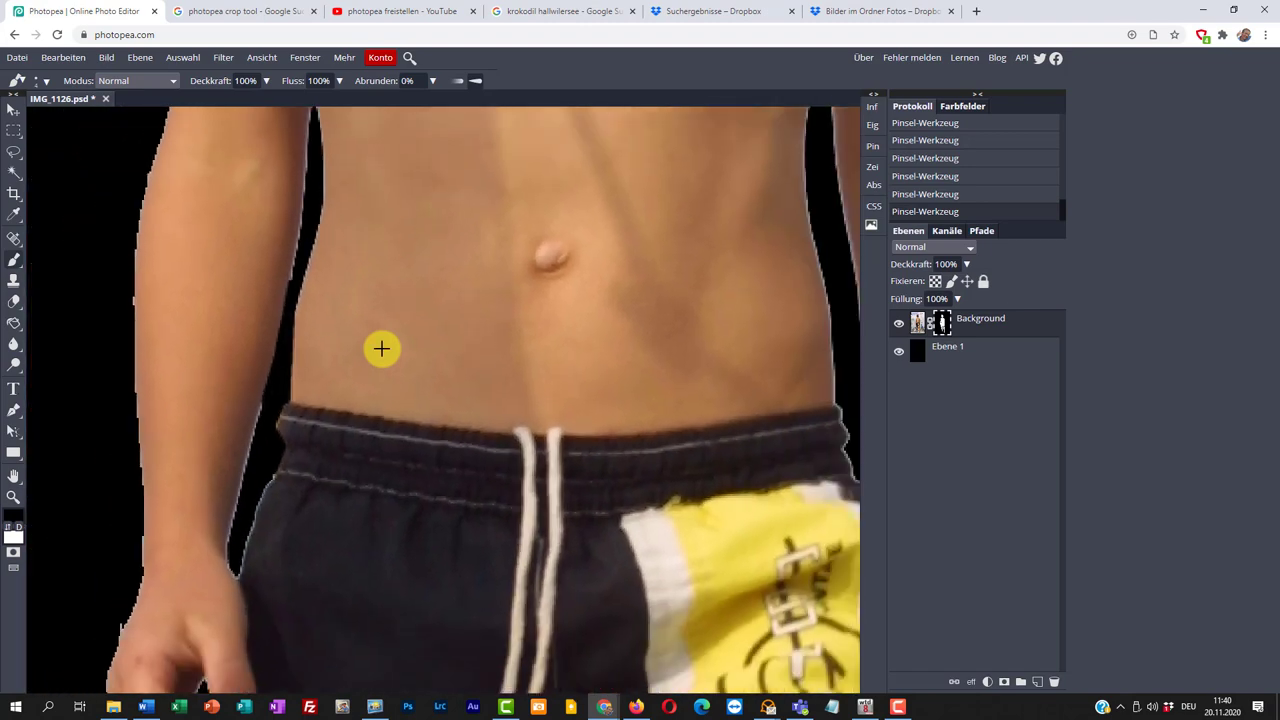
# Step: Compare the whole cutout on transparency and on black by hiding and showing the black layer
pyautogui.scroll(-4, 381, 348)
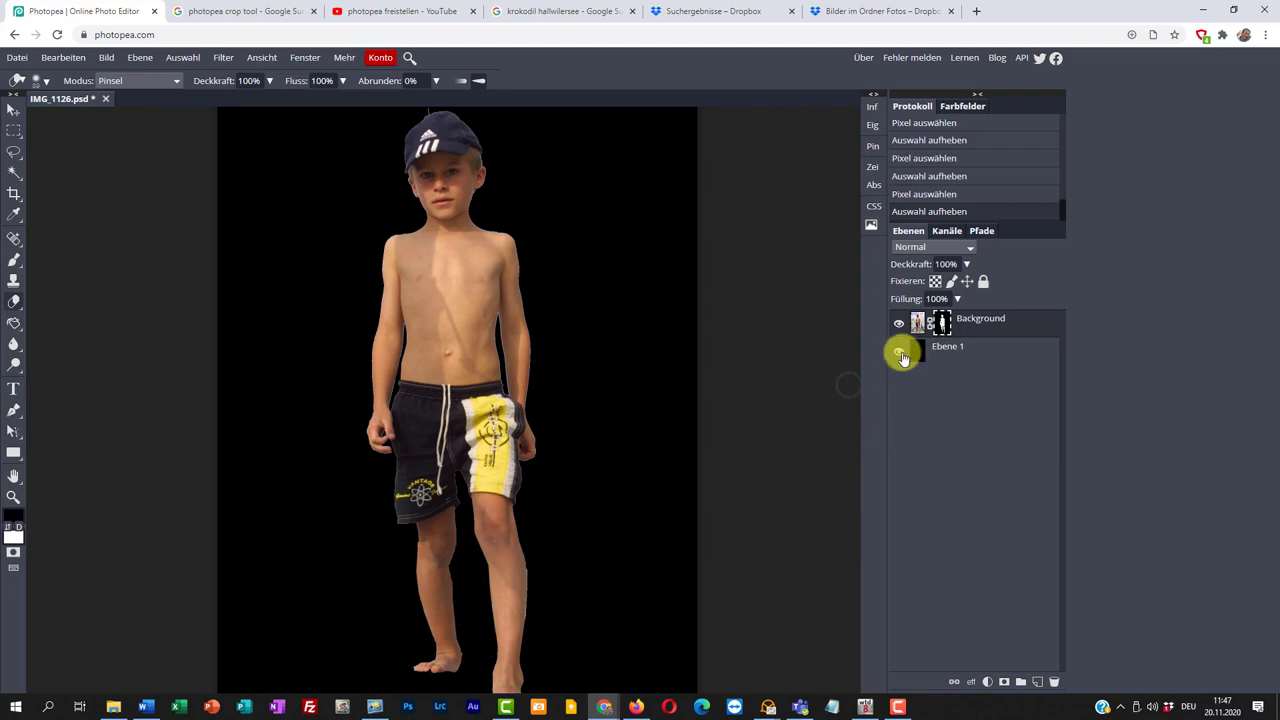
pyautogui.click(899, 352)
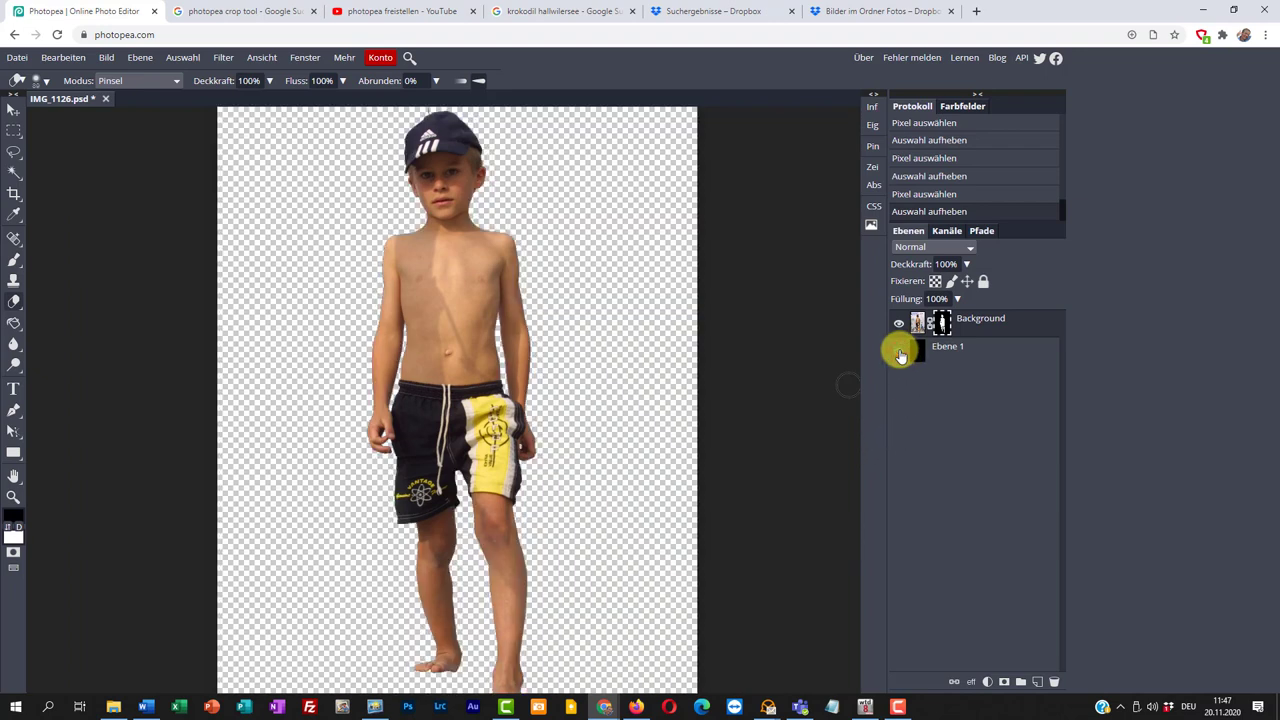
pyautogui.click(899, 352)
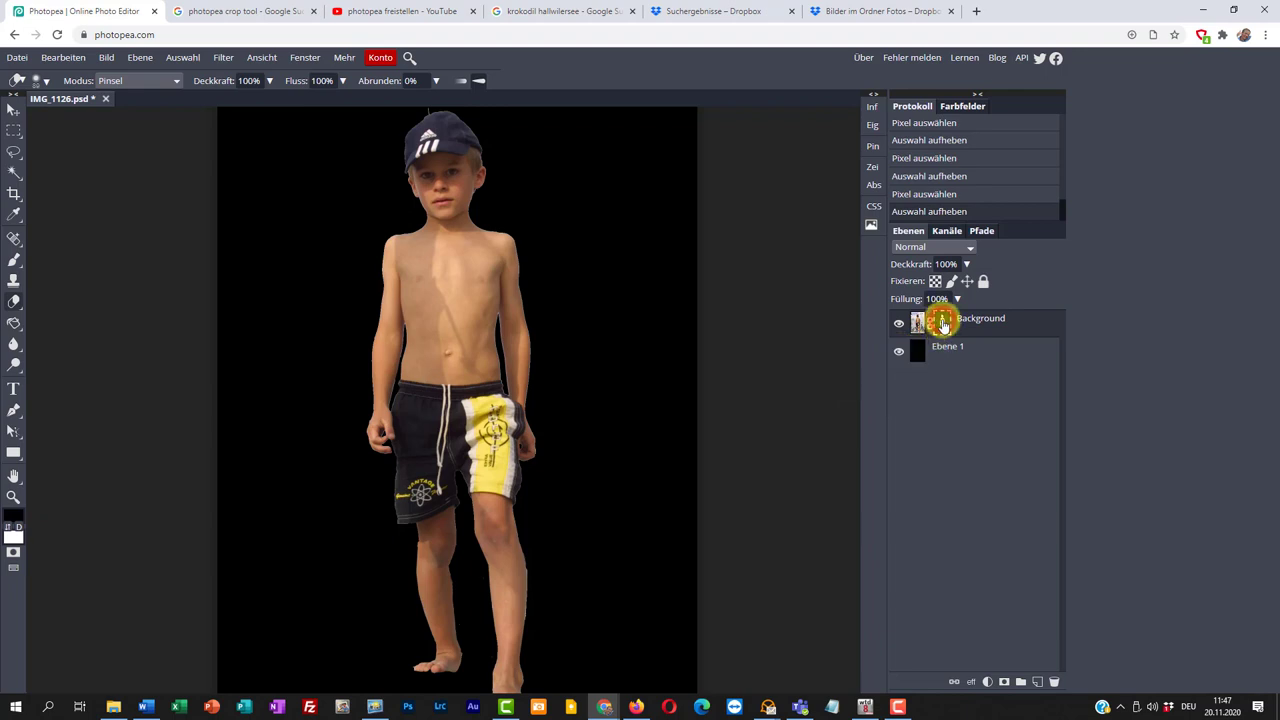
# Step: Load the Background layer's mask as a selection and open Kante verbessern for it with the Magic Wand tool
pyautogui.keyDown('ctrl'); pyautogui.click(942, 322); pyautogui.keyUp('ctrl')
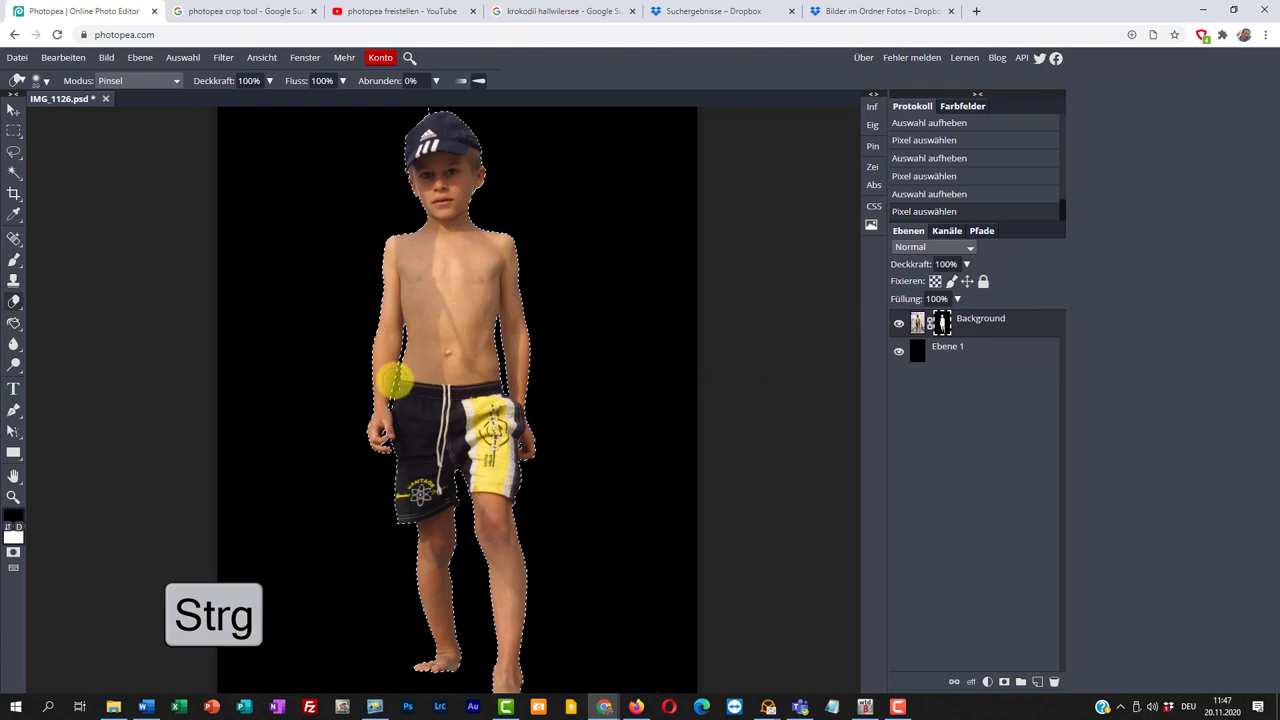
pyautogui.click(17, 176)
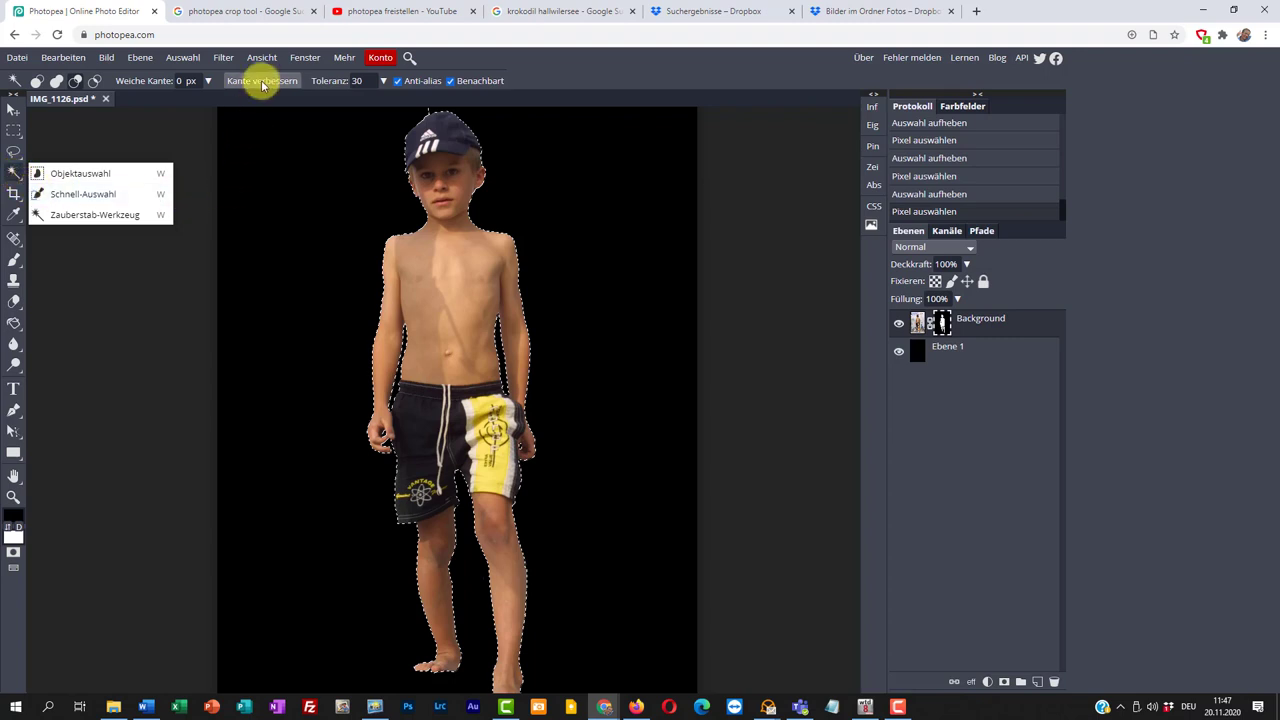
pyautogui.click(262, 84)
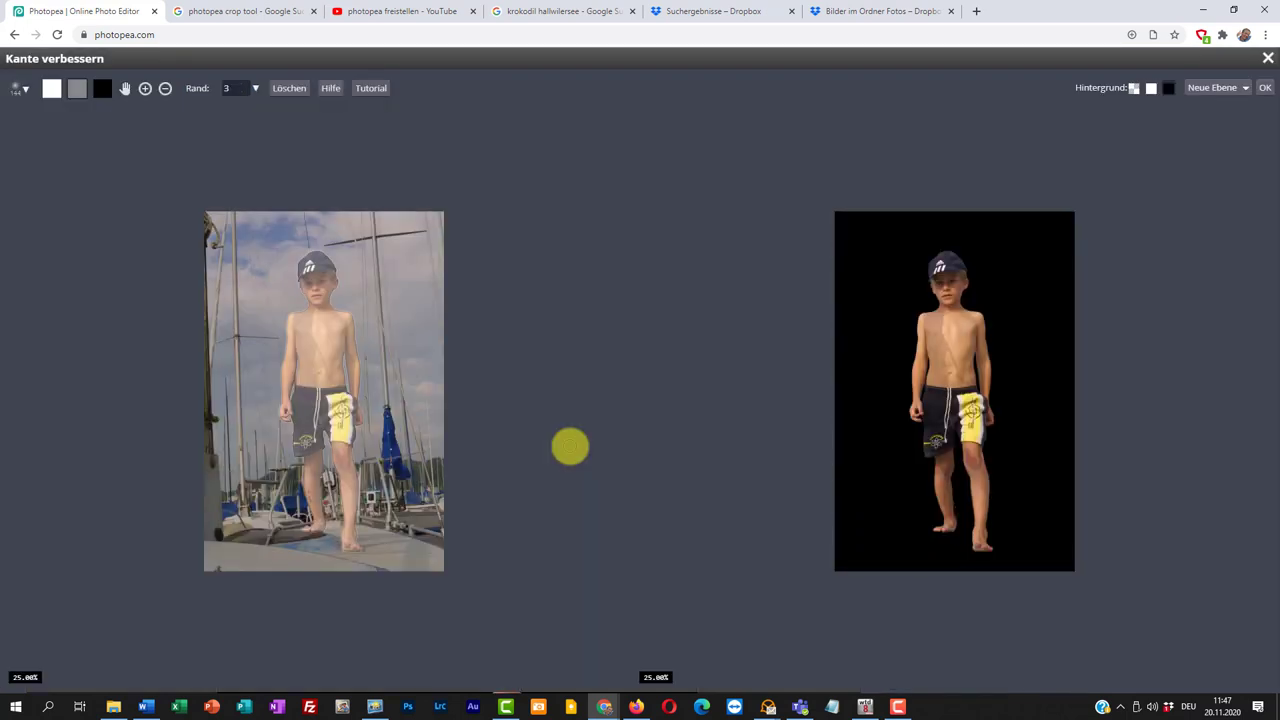
# Step: Refine the selection's edge with a Rand value of 1 and output the cutout to a new layer
pyautogui.scroll(1, 570, 447)
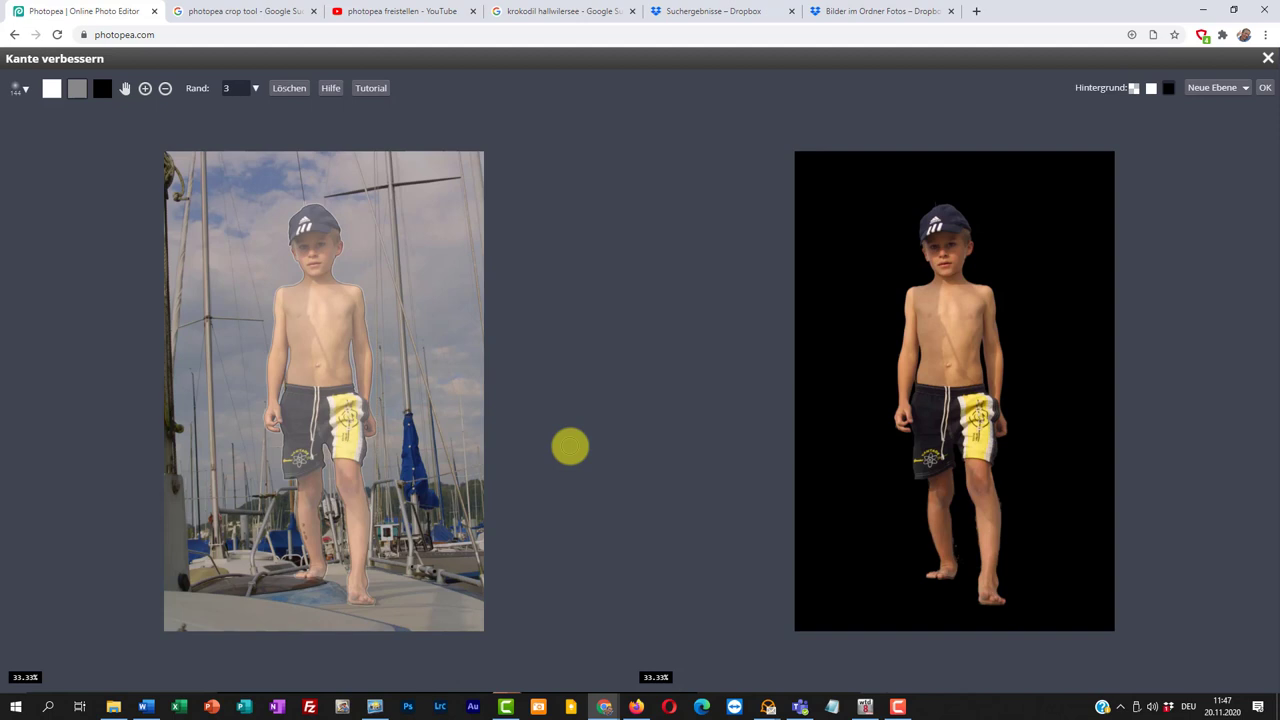
pyautogui.scroll(2, 570, 447)
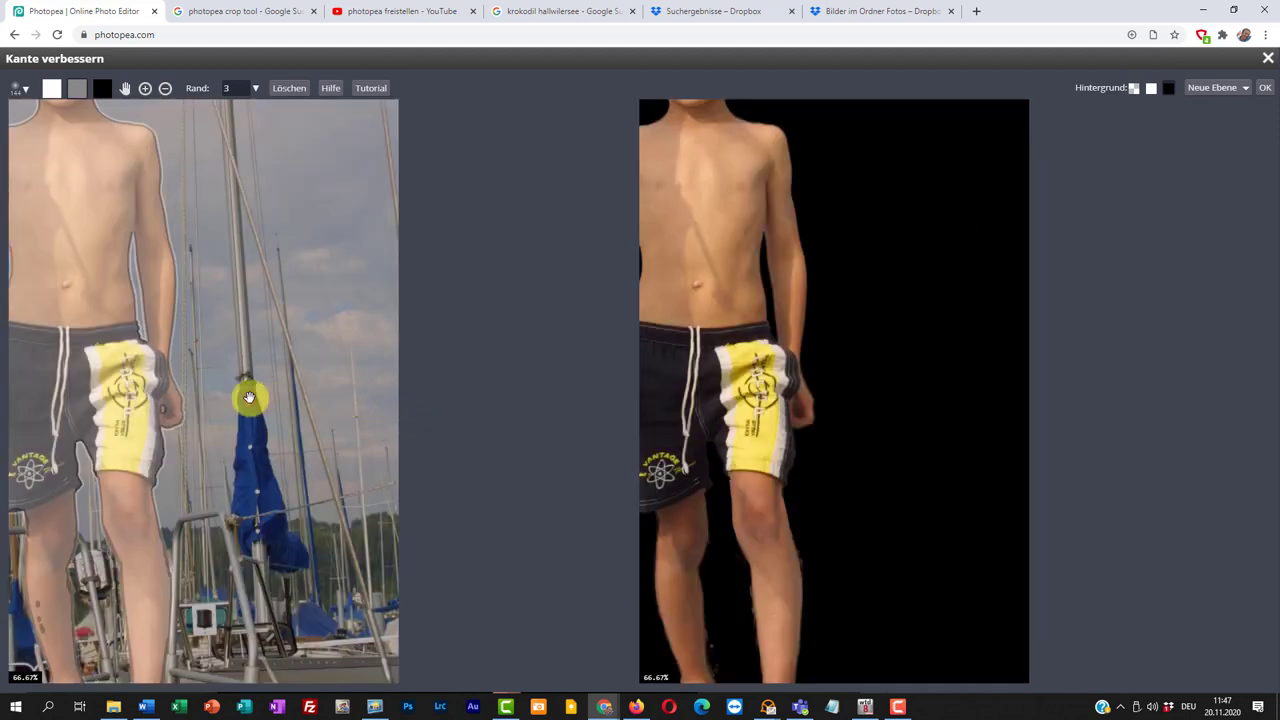
pyautogui.moveTo(249, 394); pyautogui.dragTo(380, 563)
pyautogui.moveTo(303, 343); pyautogui.dragTo(368, 432)
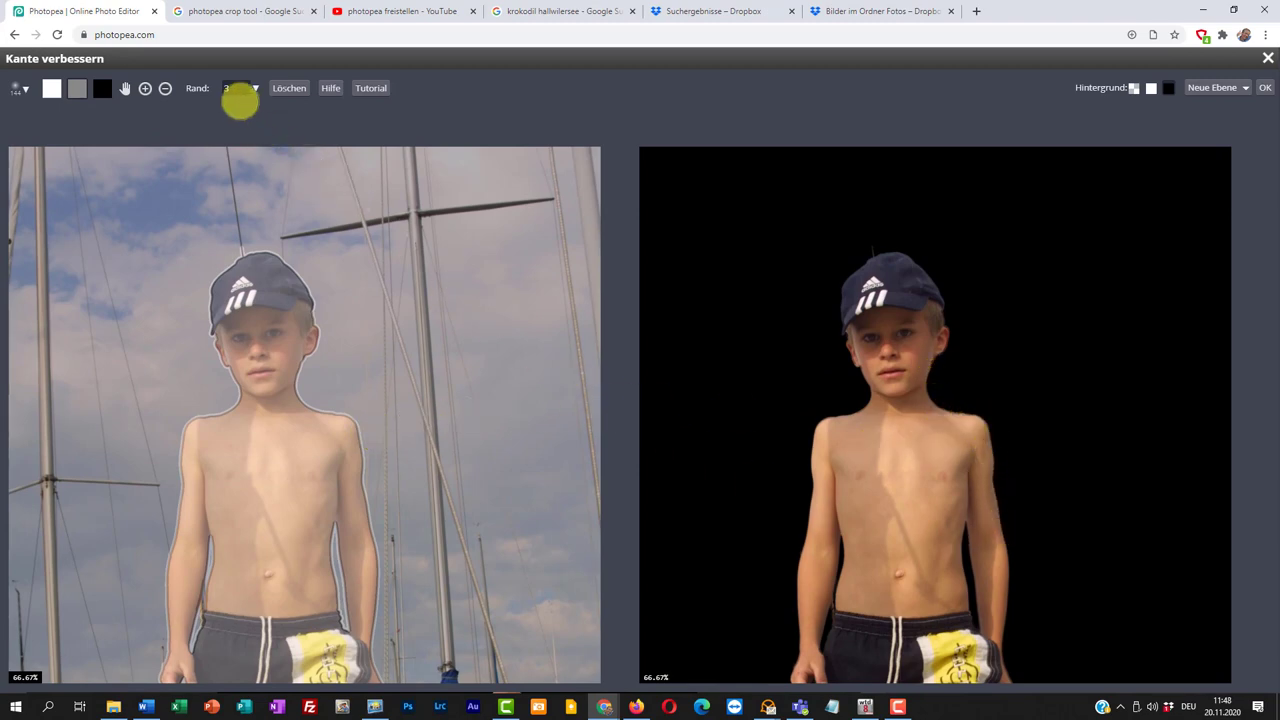
pyautogui.click(229, 88)
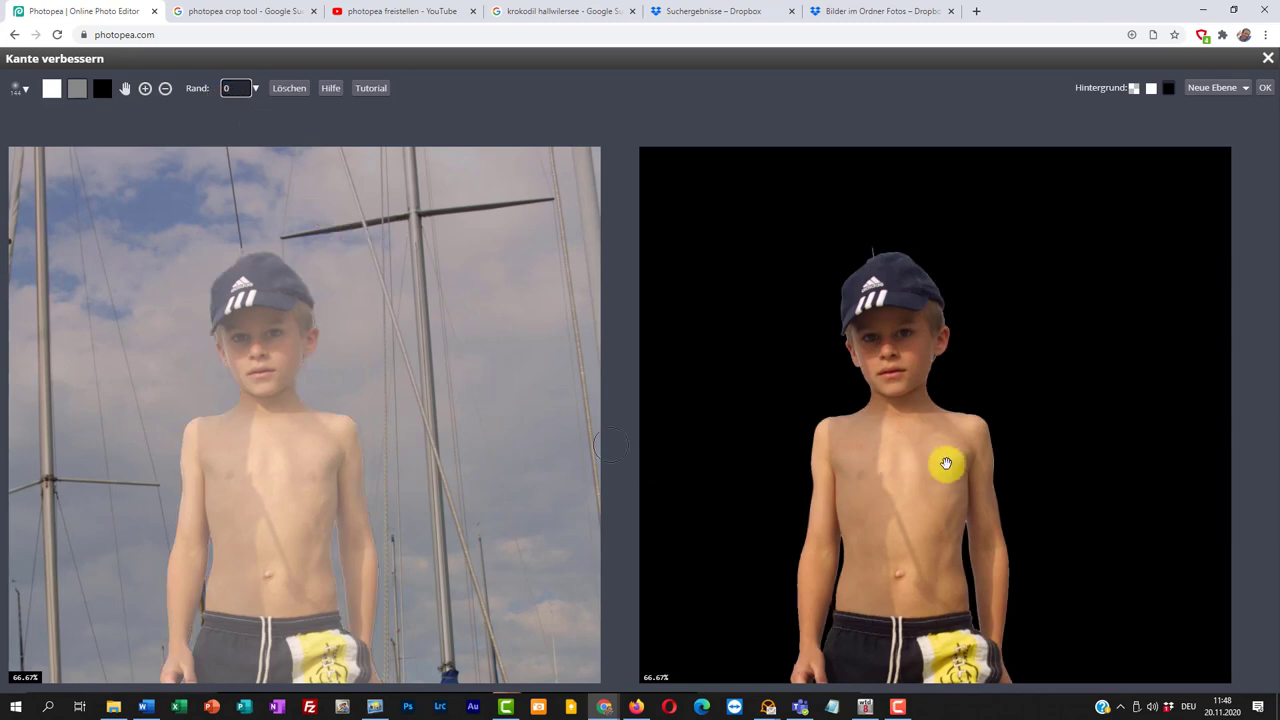
pyautogui.scroll(1, 943, 463)
pyautogui.scroll(2, 926, 443)
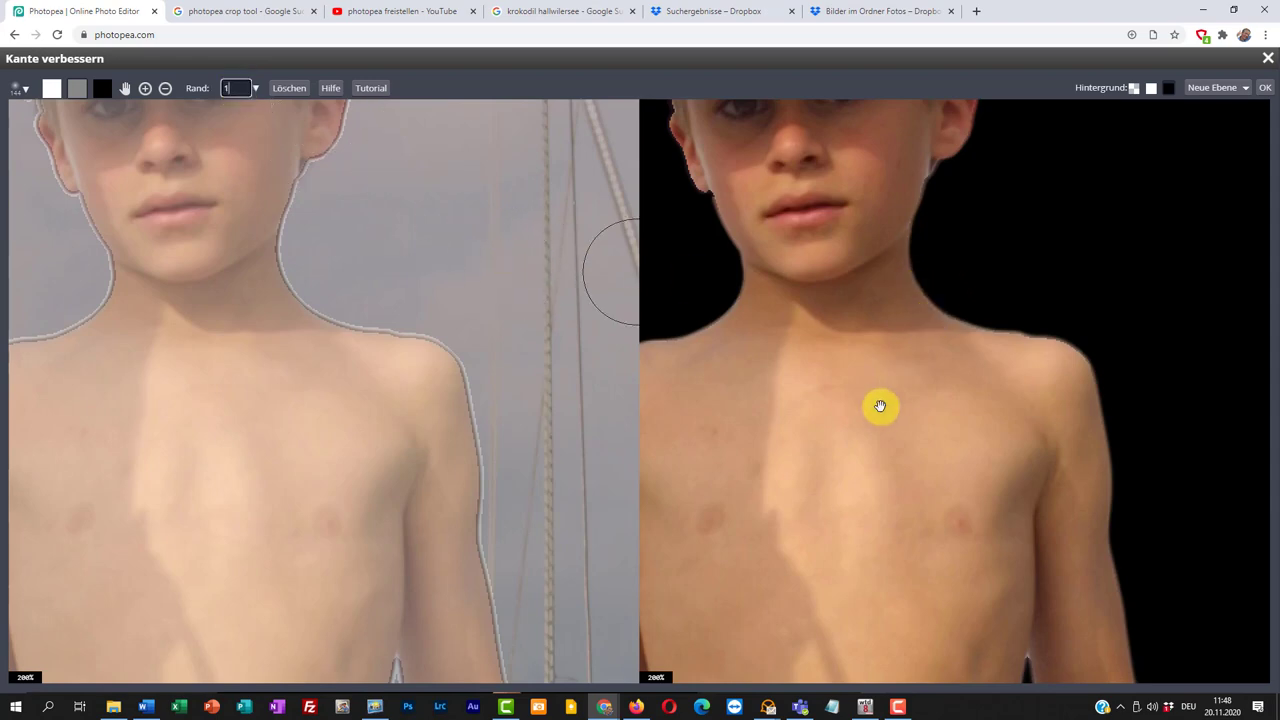
pyautogui.scroll(-2, 880, 406)
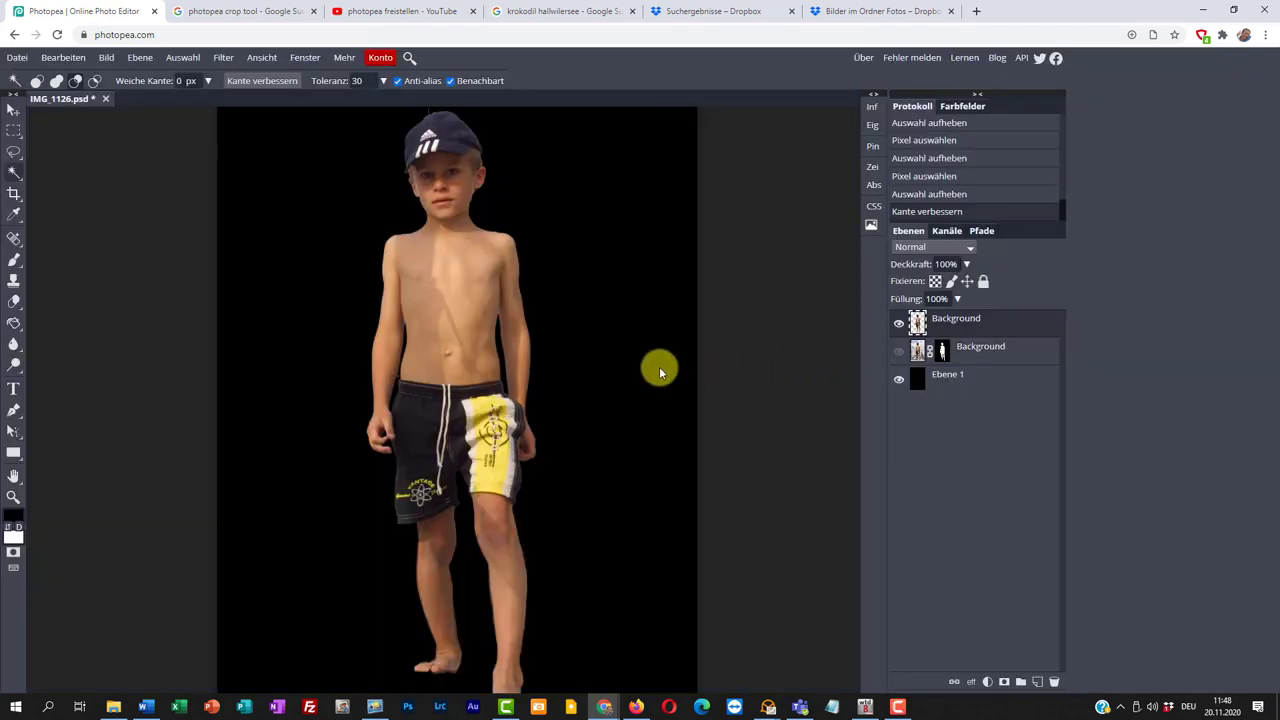
# Step: Hide the black layer Ebene 1 and export the transparent cutout as a PNG of 1440 × 2160 px at 100% quality
pyautogui.click(899, 380)
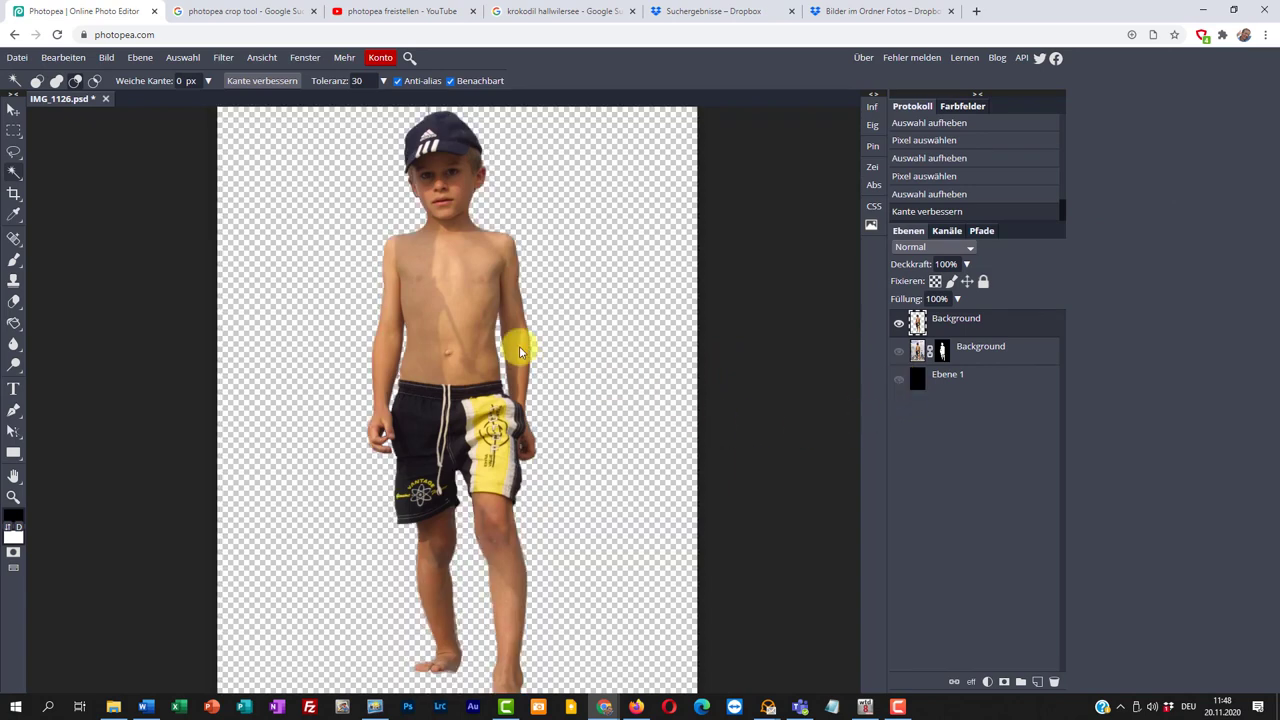
pyautogui.click(20, 57)
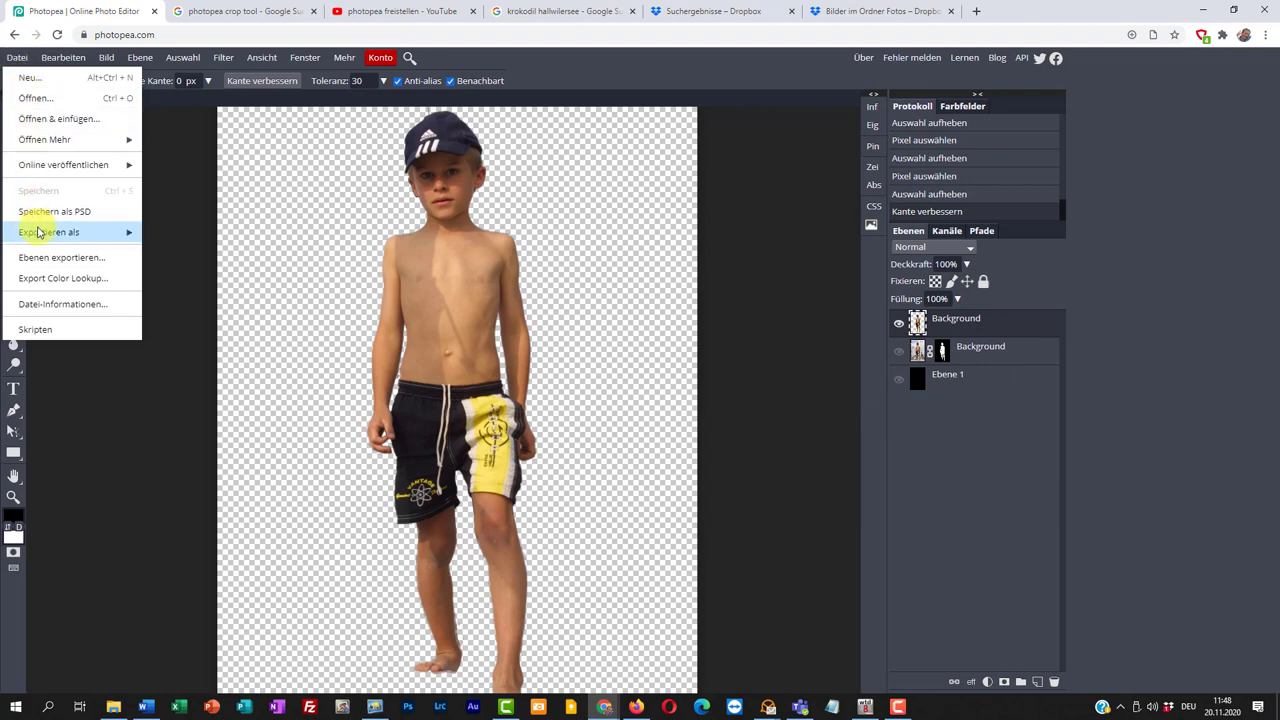
pyautogui.moveTo(38, 232)
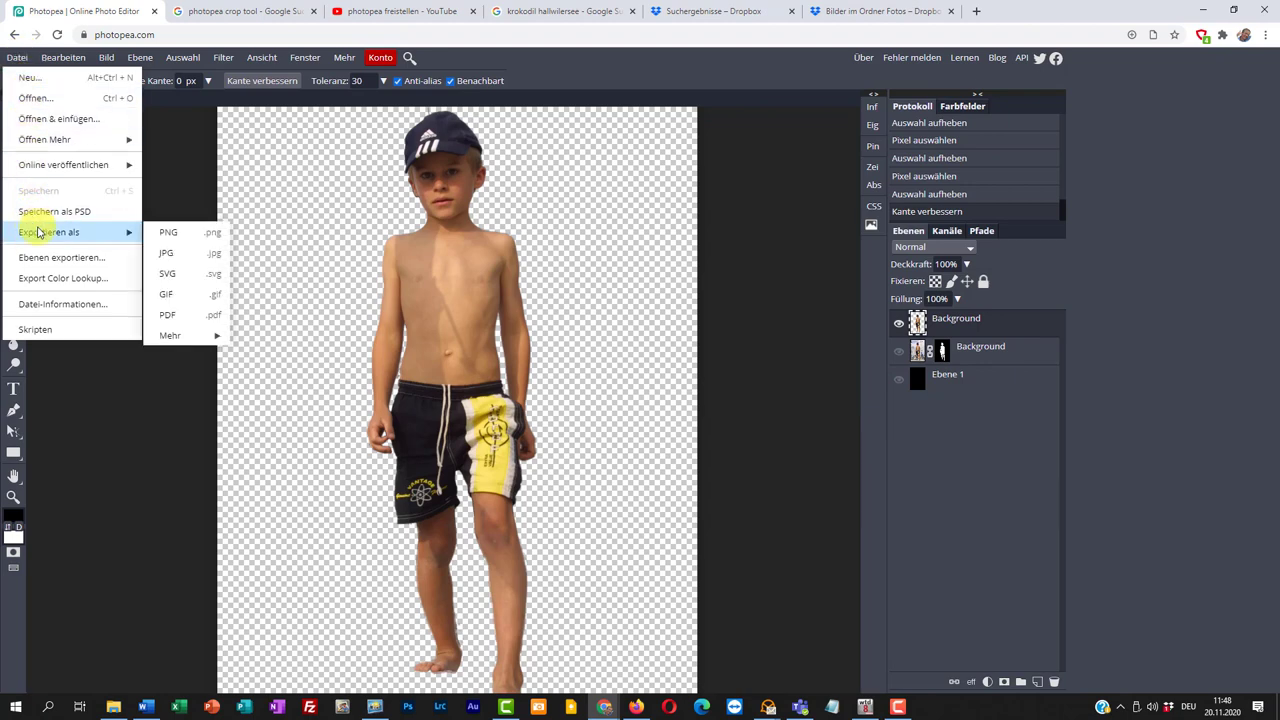
pyautogui.click(182, 239)
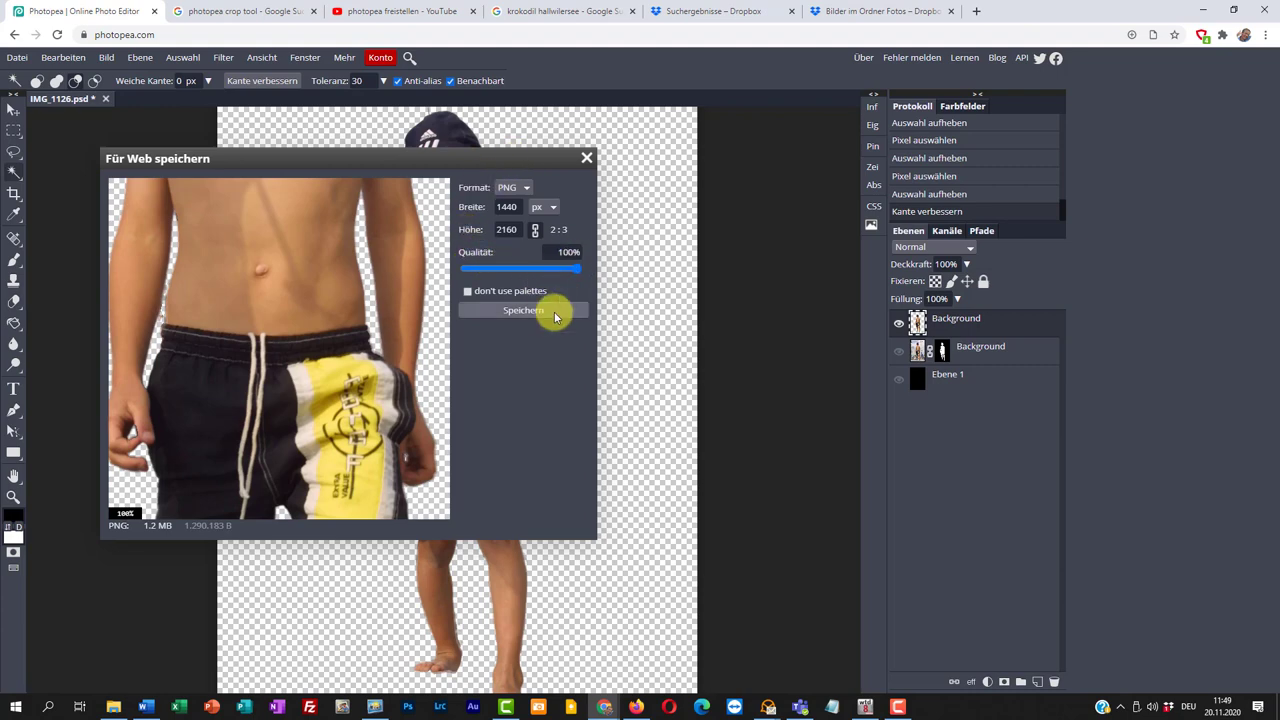
pyautogui.click(534, 314)
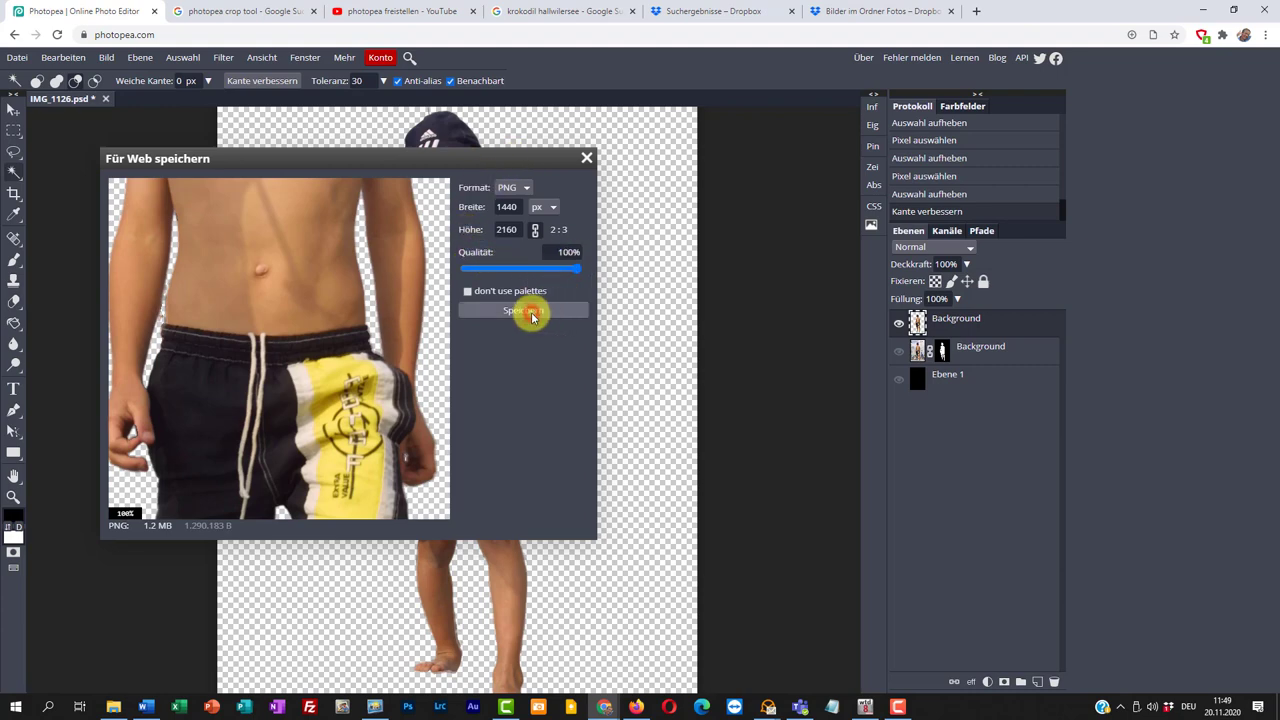